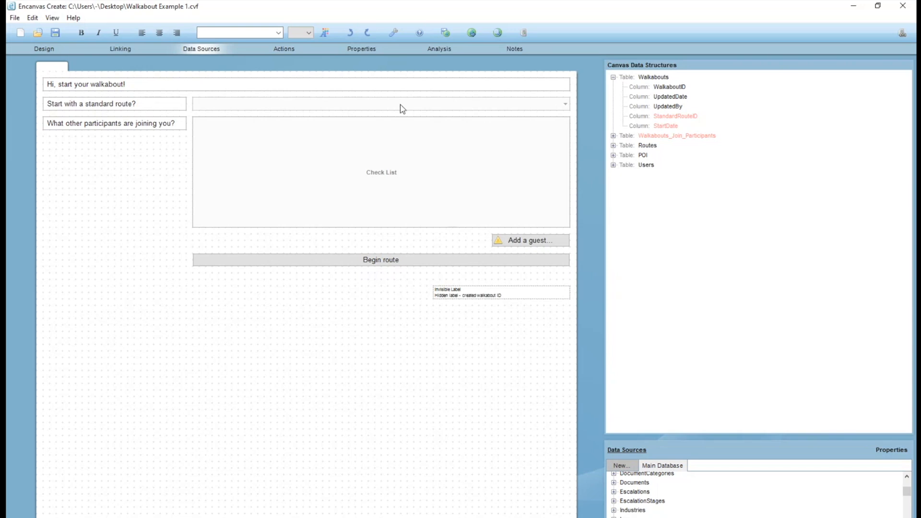
Examine the data source links of the route dropdown, the participants check list, and the Add a guest and Begin route buttons.
click(616, 146)
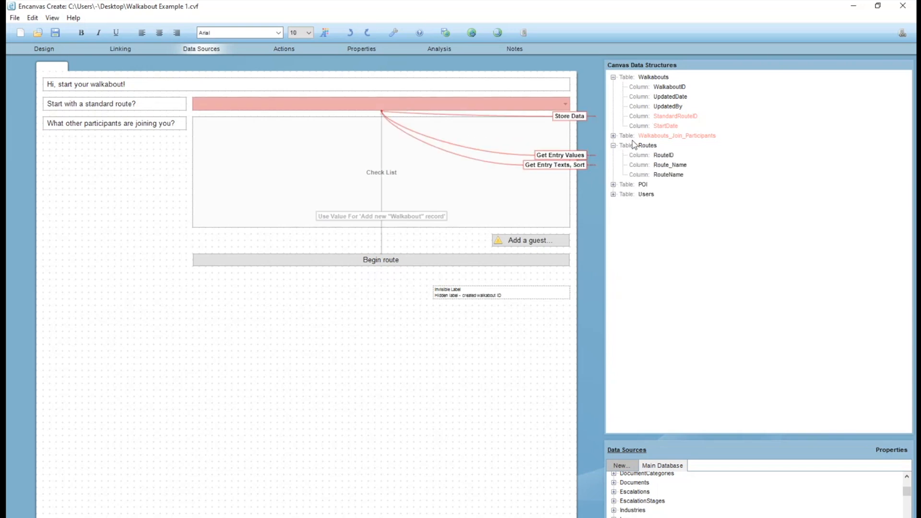
click(327, 183)
click(613, 194)
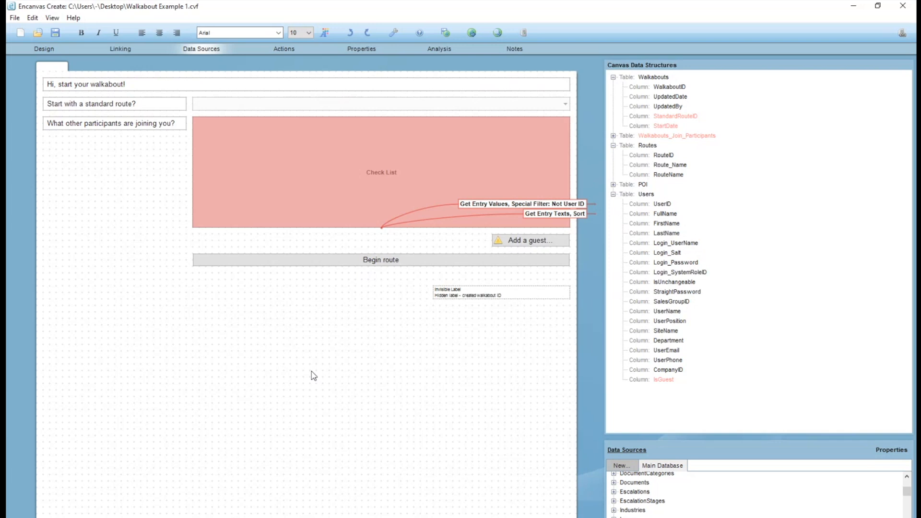
click(350, 263)
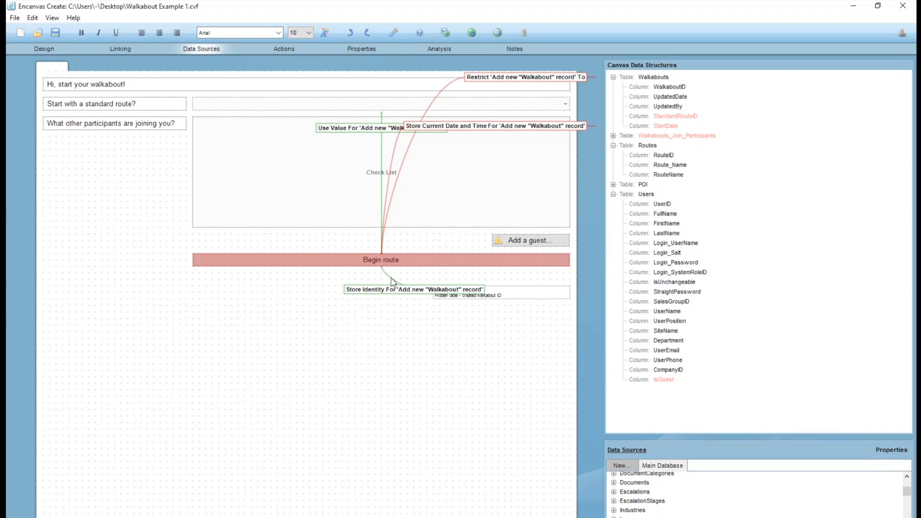
click(537, 245)
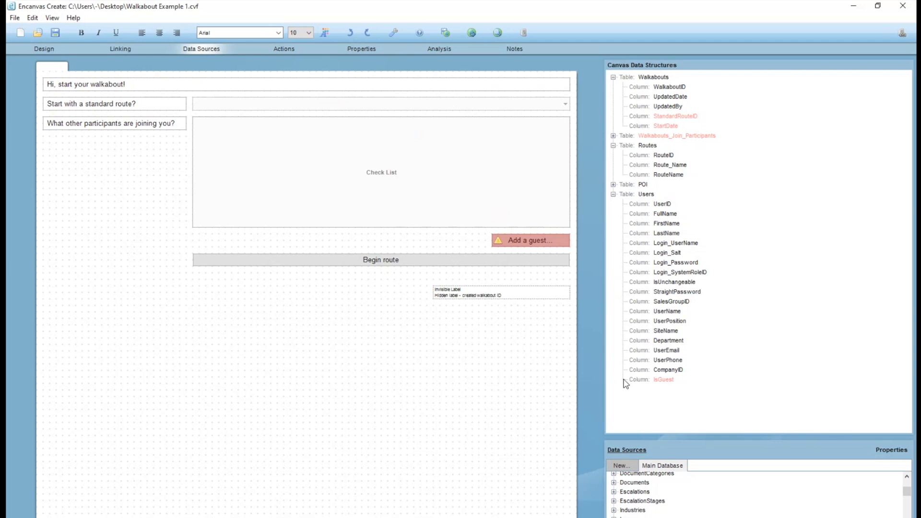
click(436, 259)
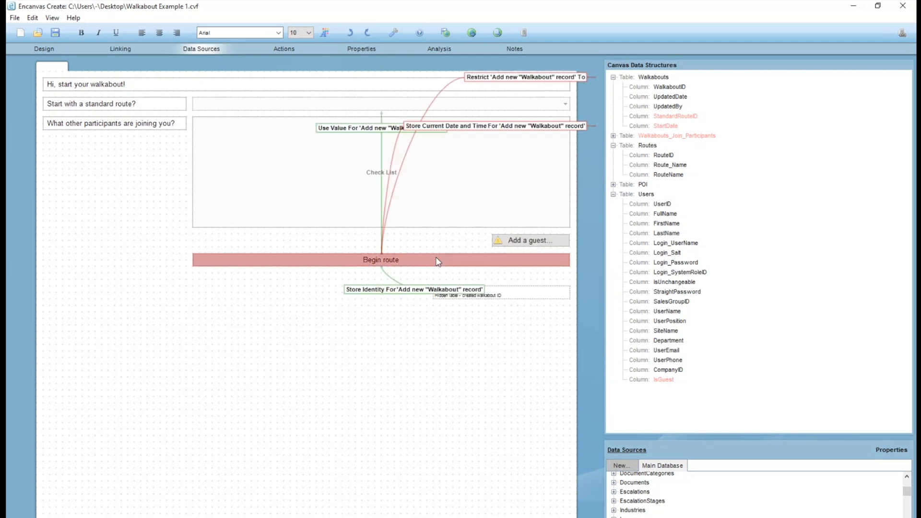
click(233, 182)
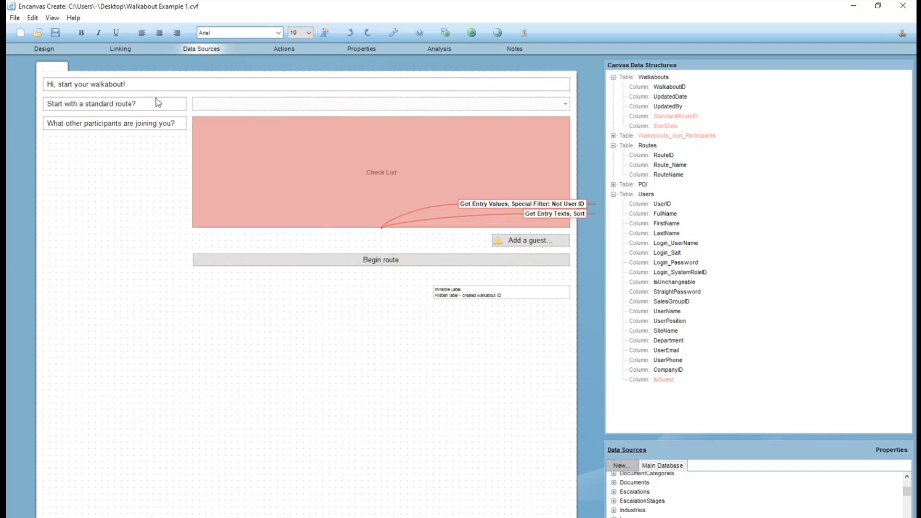
click(652, 78)
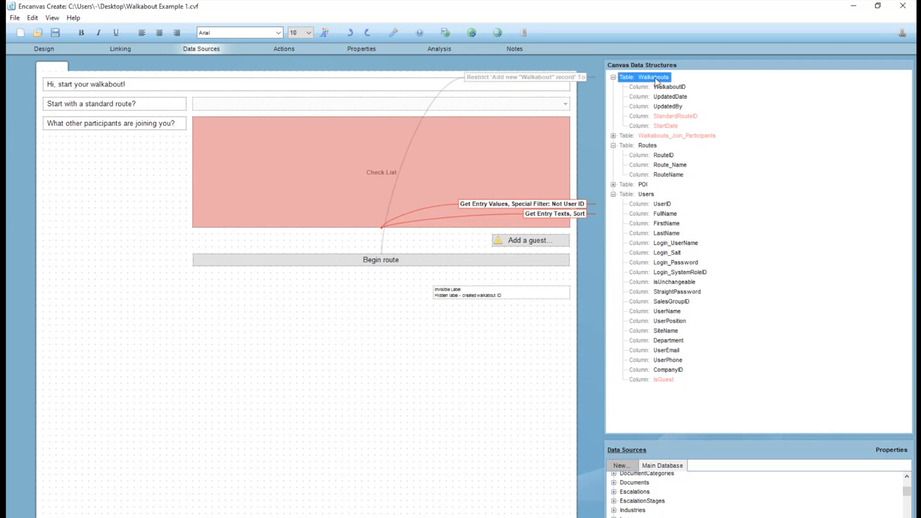
right_click(653, 79)
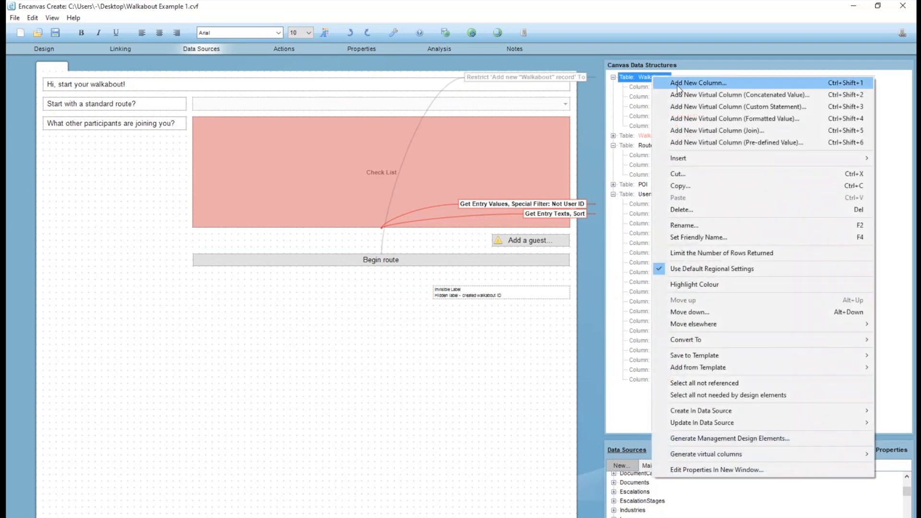
click(546, 8)
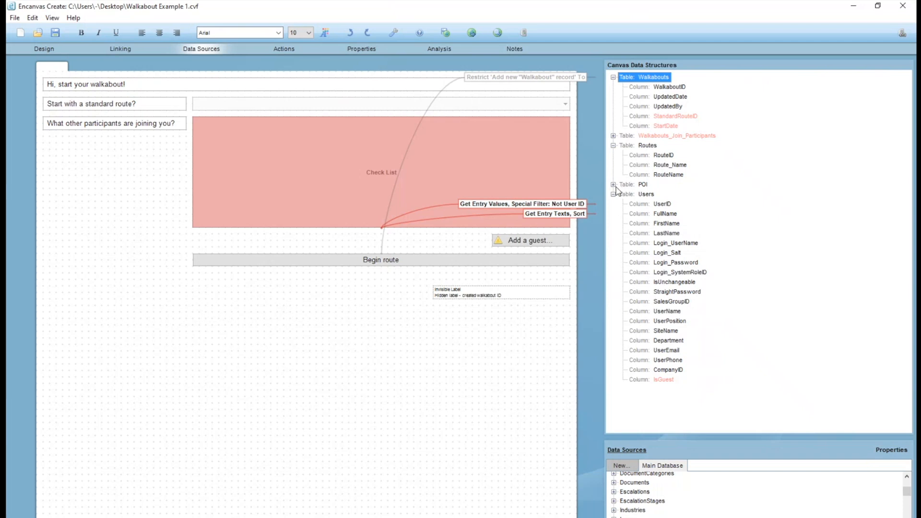
Check the Return Identity option in the Begin route button's Add new "Walkabout" record action settings.
click(461, 260)
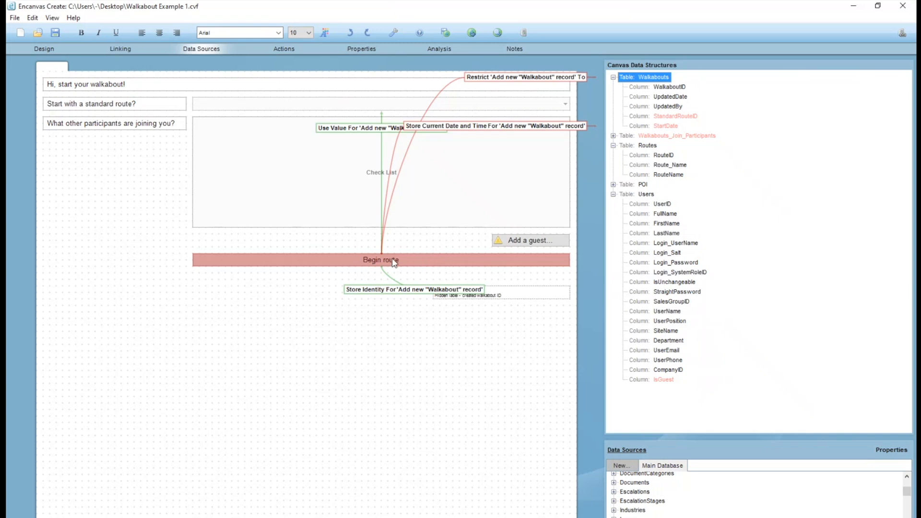
click(42, 50)
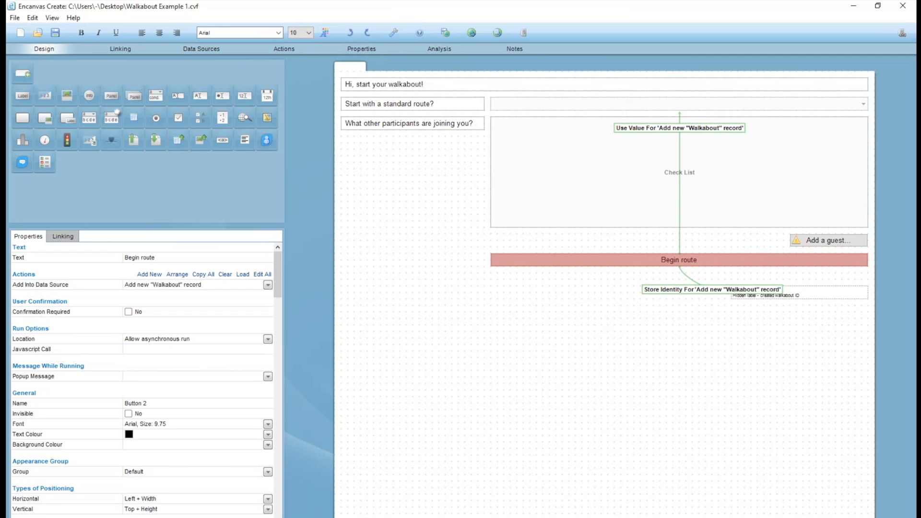
double_click(174, 284)
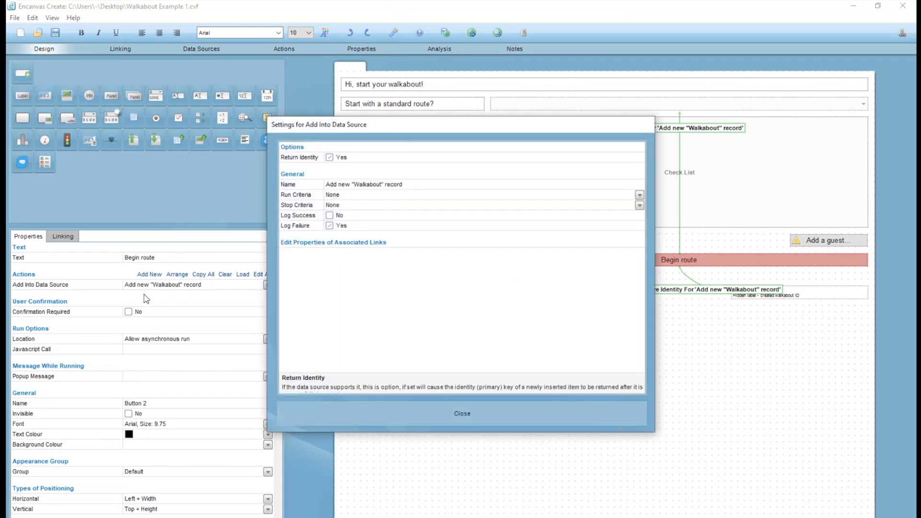
click(329, 158)
click(330, 158)
click(462, 414)
Examine the Walkabouts table's WalkaboutID column and the properties of the hidden label for the created walkabout ID.
click(209, 47)
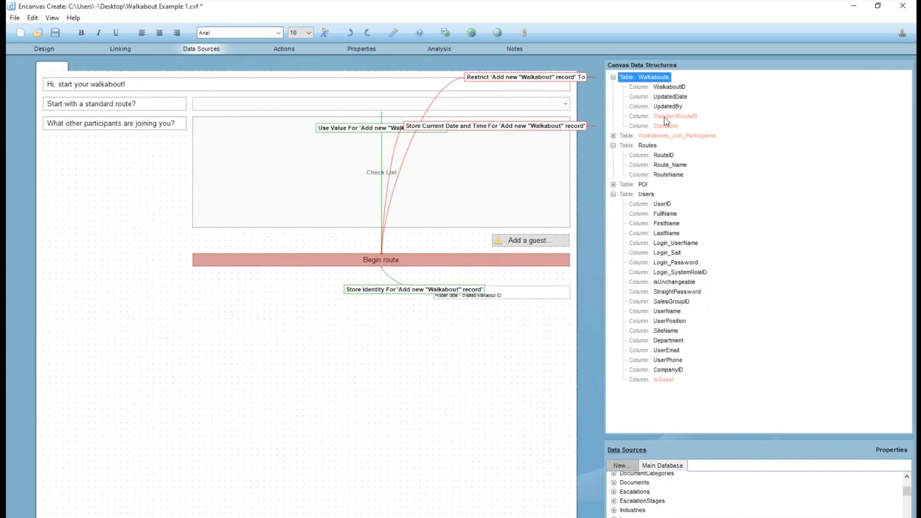
click(659, 88)
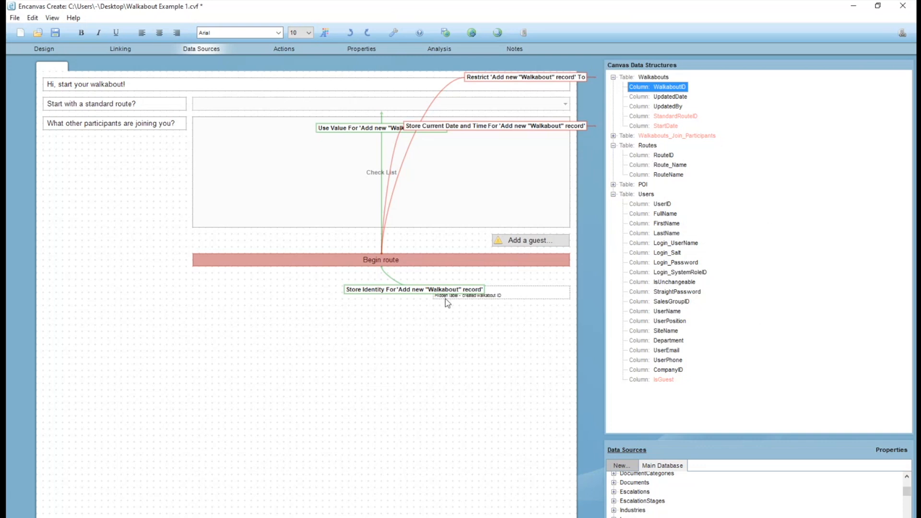
click(396, 291)
click(531, 298)
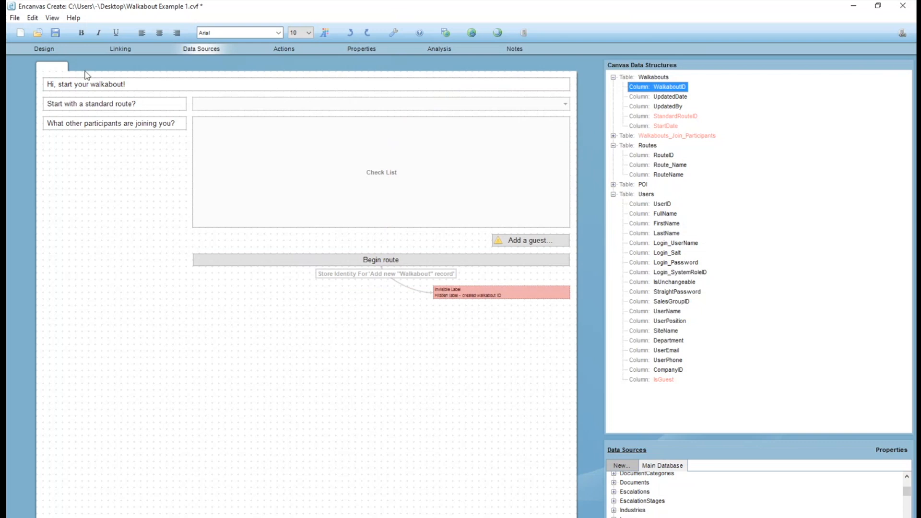
click(42, 49)
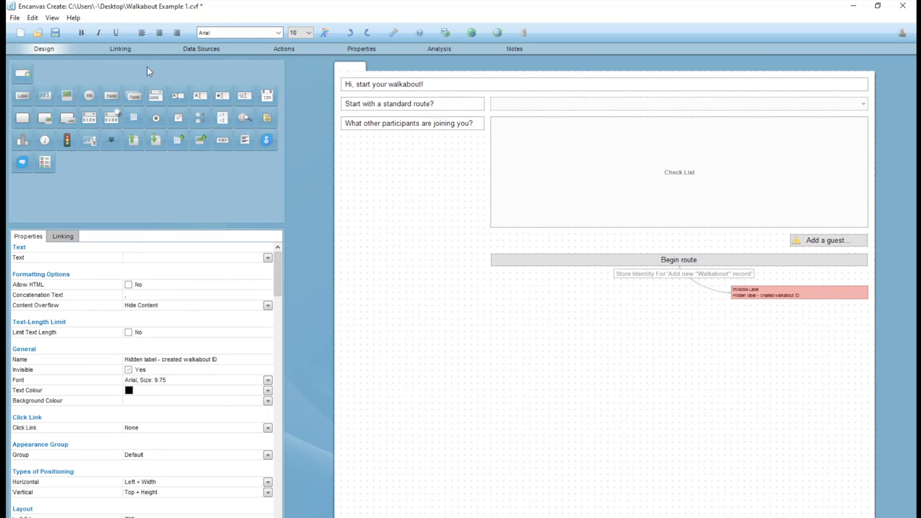
click(208, 51)
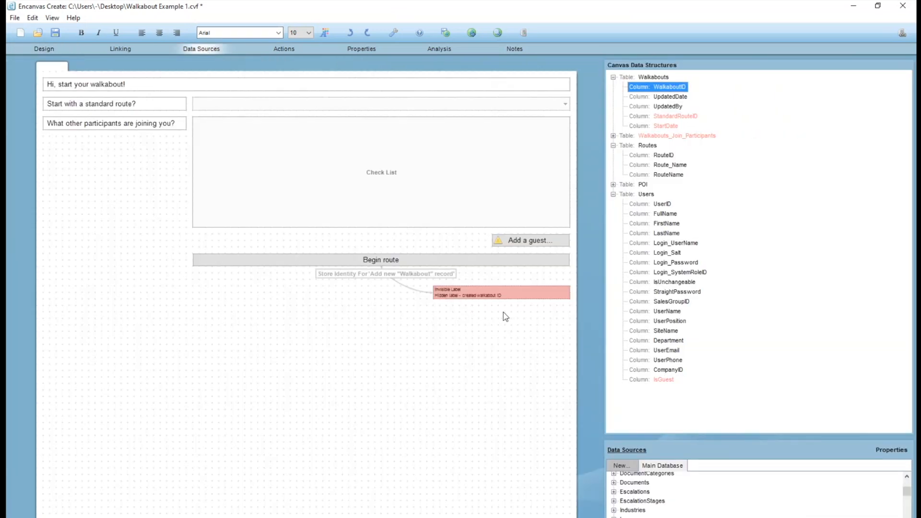
Add a new table named Walkabouts_Join_POIs to the canvas data structures.
click(613, 195)
click(613, 146)
click(613, 136)
right_click(651, 242)
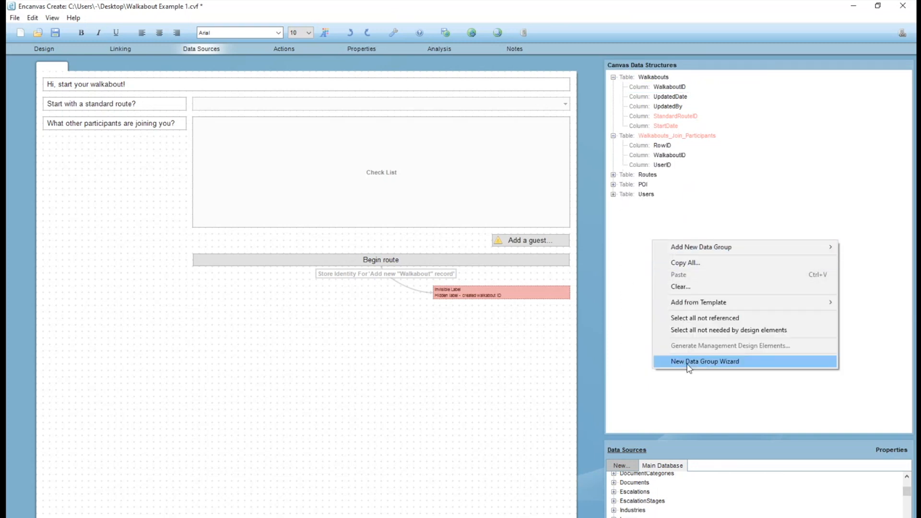
mouse_move(703, 251)
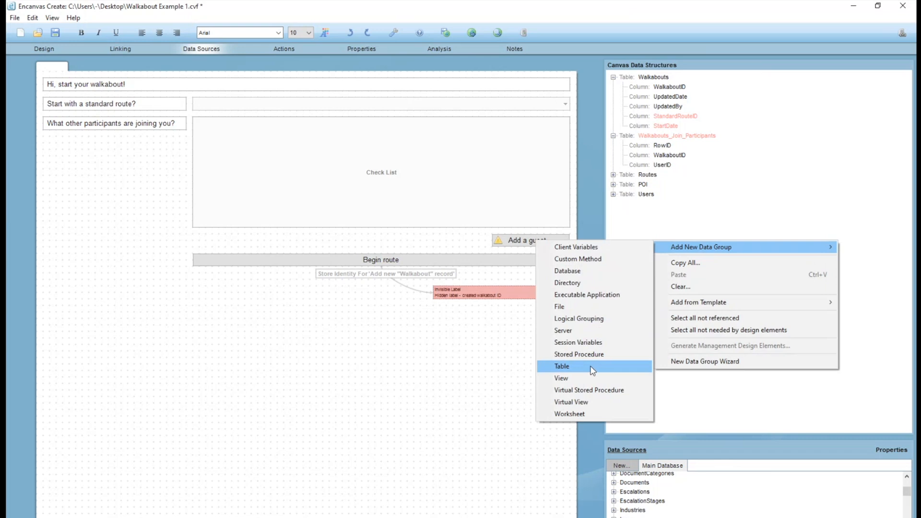
click(594, 368)
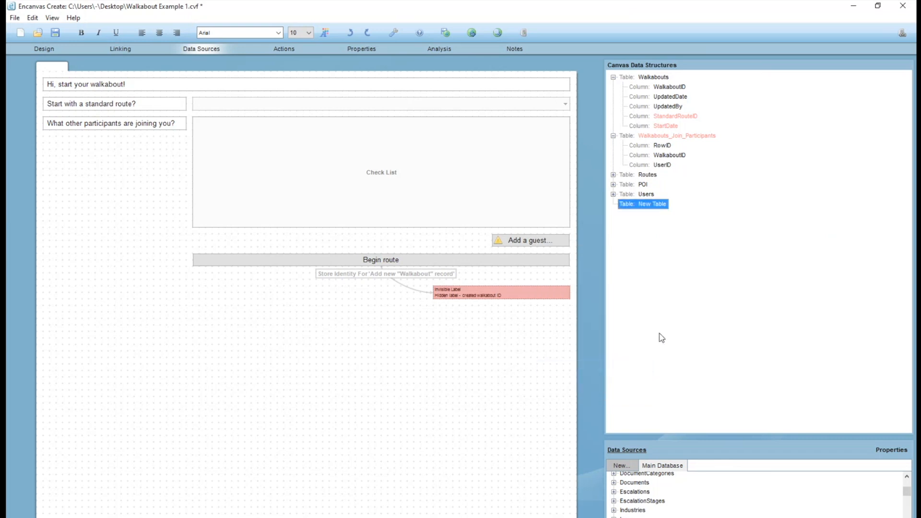
key(F2)
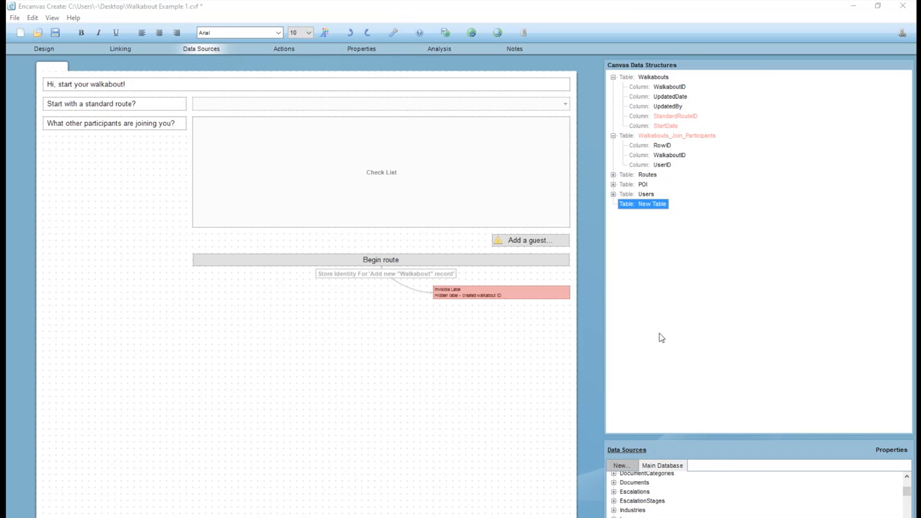
text(Walkabouts_Join_)
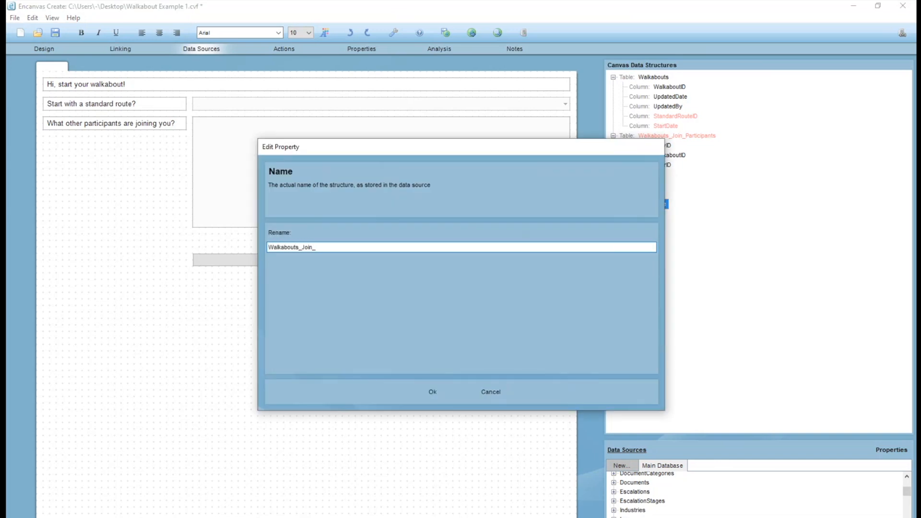
text(POIs)
key(Return)
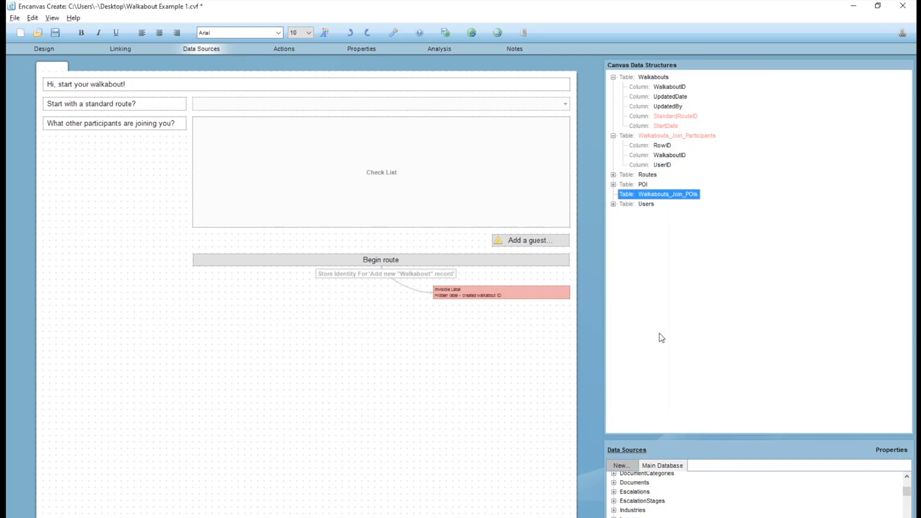
Position the Walkabouts_Join_POIs table above Routes and set its highlight colour to light red (255, 128, 128).
right_click(653, 177)
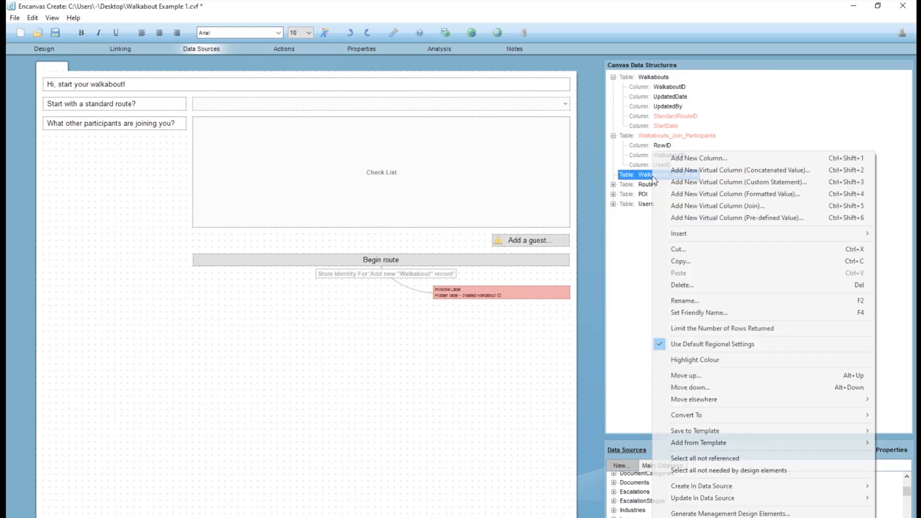
click(712, 360)
click(349, 157)
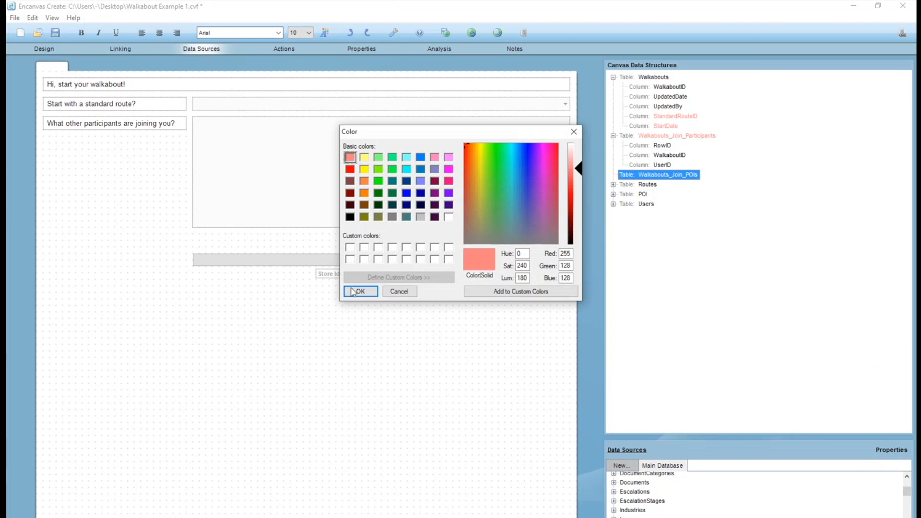
click(360, 291)
Add three new columns to the Walkabouts_Join_POIs table.
click(638, 185)
key(Up)
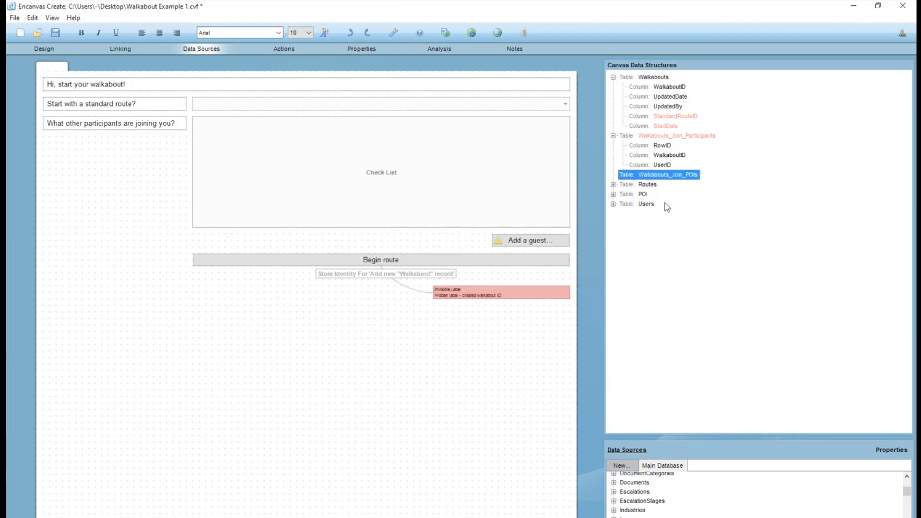
key(Insert)
key(Insert)
key(Insert)
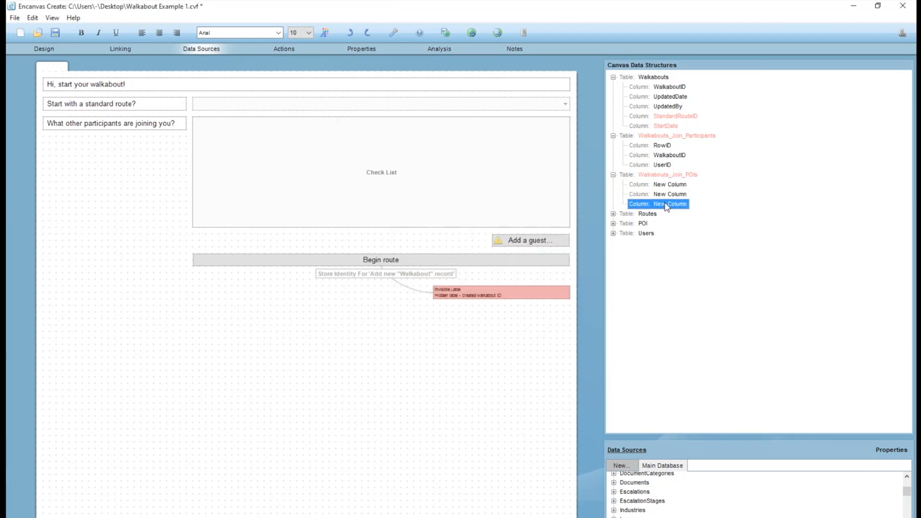
Rename the first new column of Walkabouts_Join_POIs as RowID.
double_click(667, 206)
text(RowID)
key(Return)
key(F2)
key(Escape)
Rename the second column of Walkabouts_Join_POIs as WalkaboutID.
key(Down)
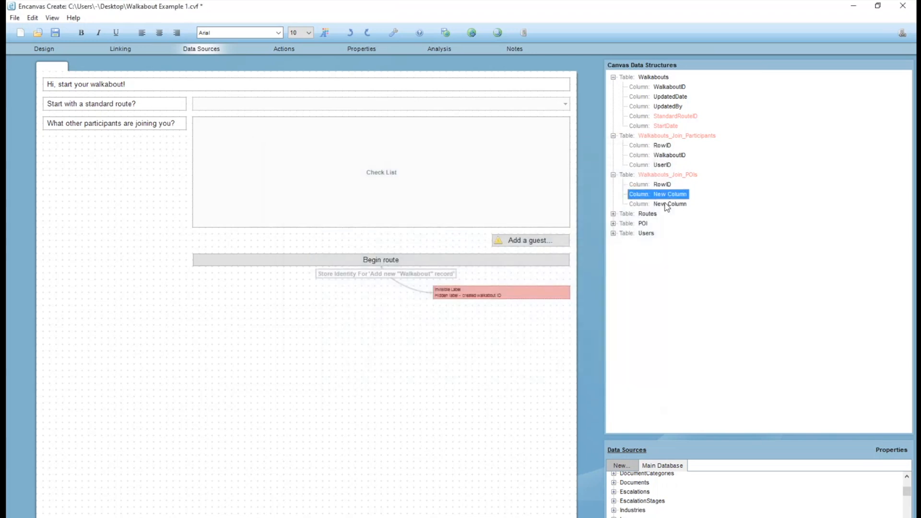
key(F2)
text(Wa)
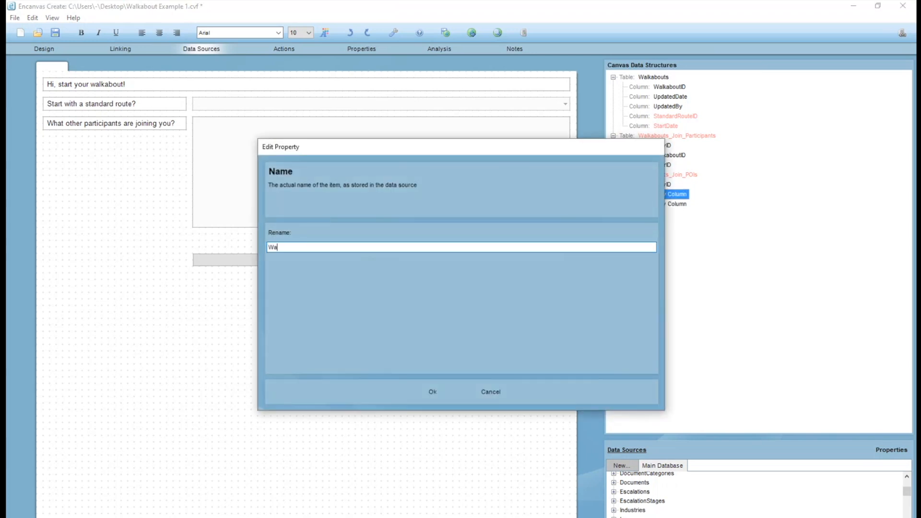
text(lkaboutID)
key(Return)
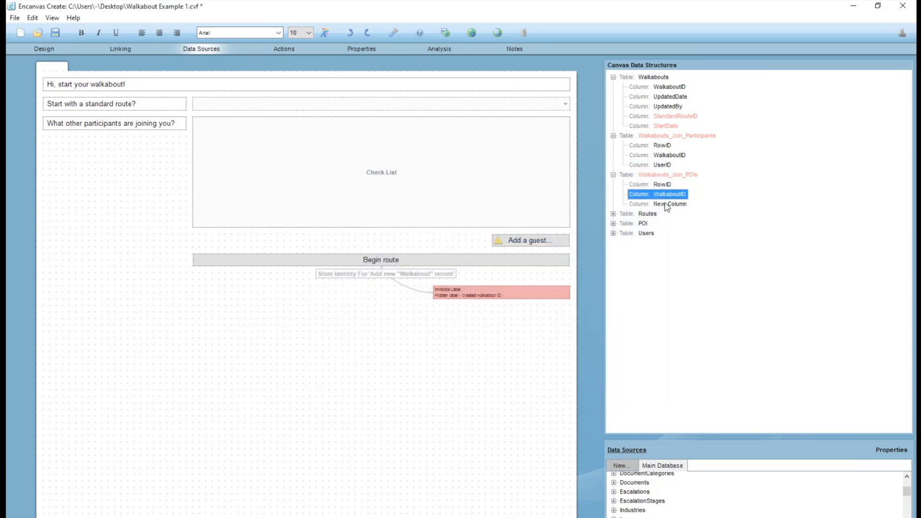
Rename the third column of Walkabouts_Join_POIs as POIID.
click(664, 203)
key(F2)
text(POI)
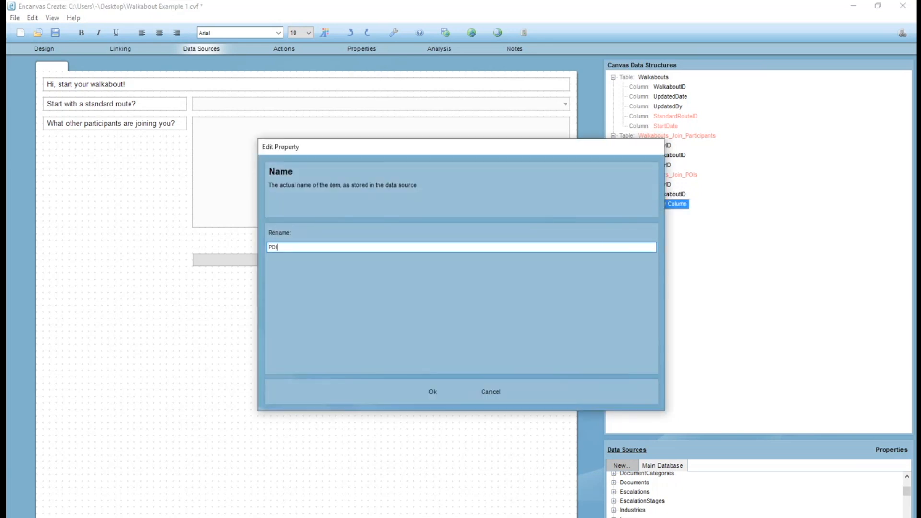
text(D)
key(Return)
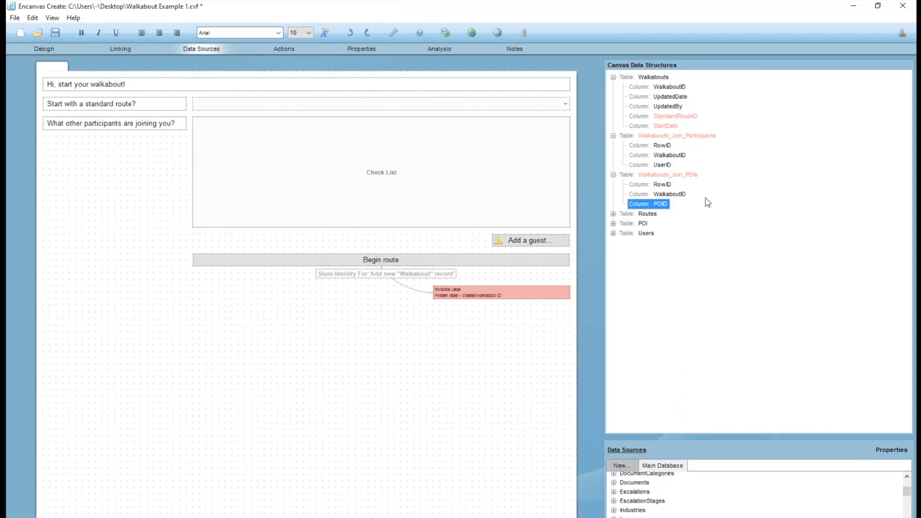
Expand the POI table and compare its POIID column with the columns of Walkabouts_Join_POIs.
click(614, 223)
click(640, 232)
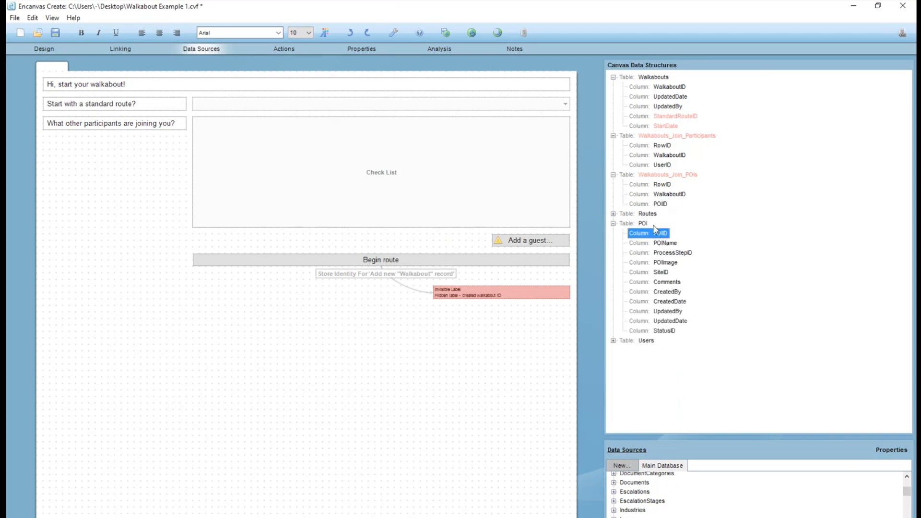
click(663, 194)
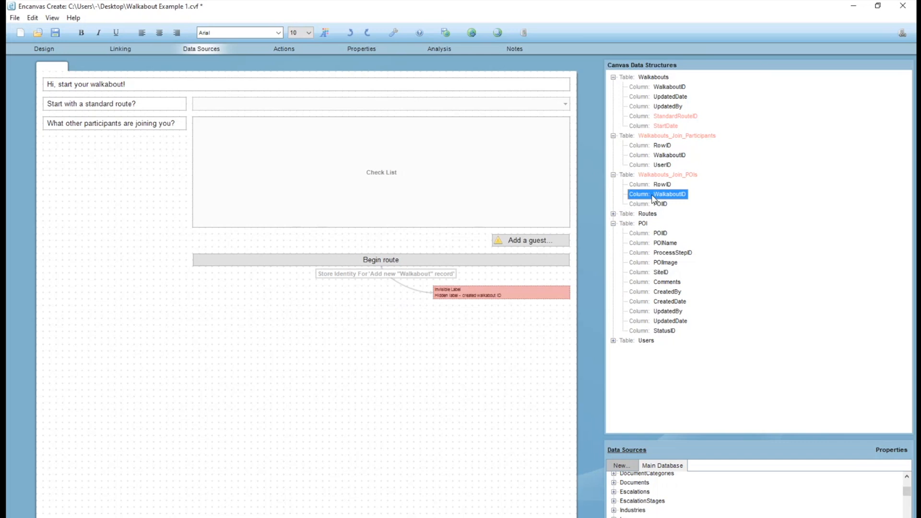
click(679, 174)
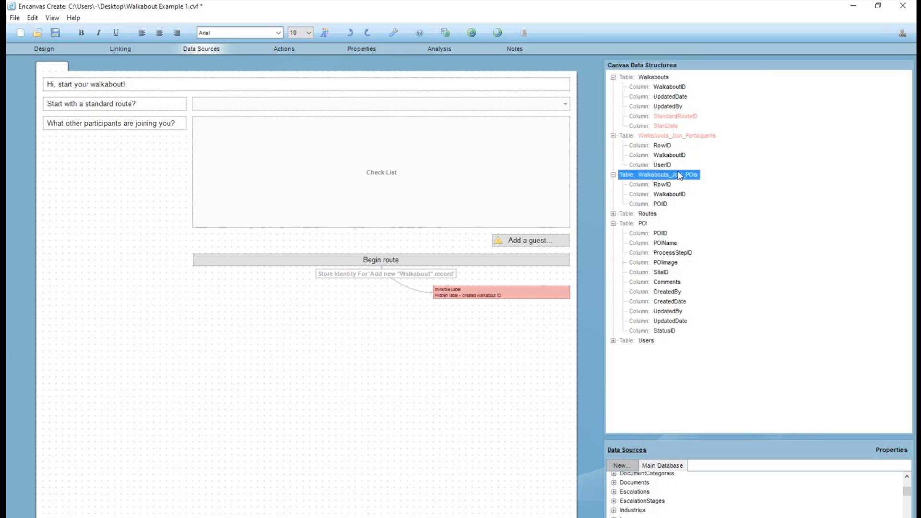
Add a VisitTime column to the Walkabouts_Join_POIs table.
key(Insert)
key(Insert)
key(Up)
key(F2)
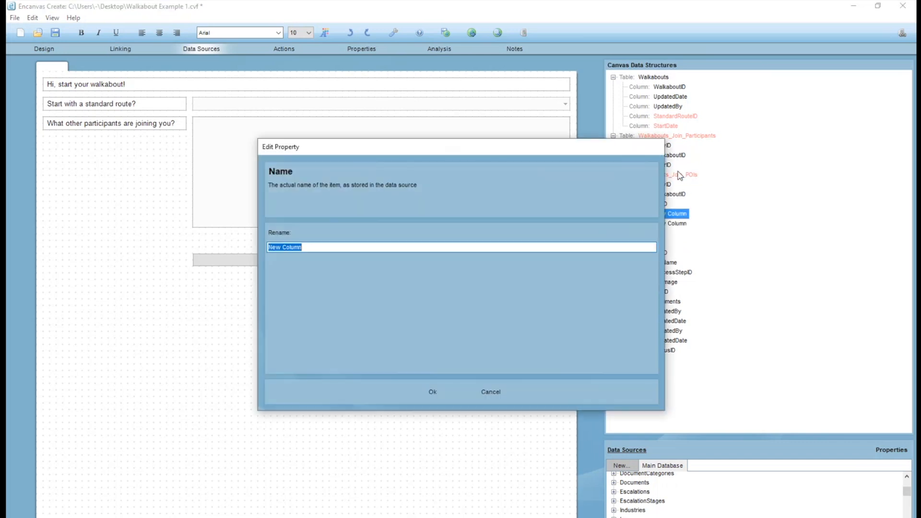
text(VisitD)
key(BackSpace)
text(Time)
key(Return)
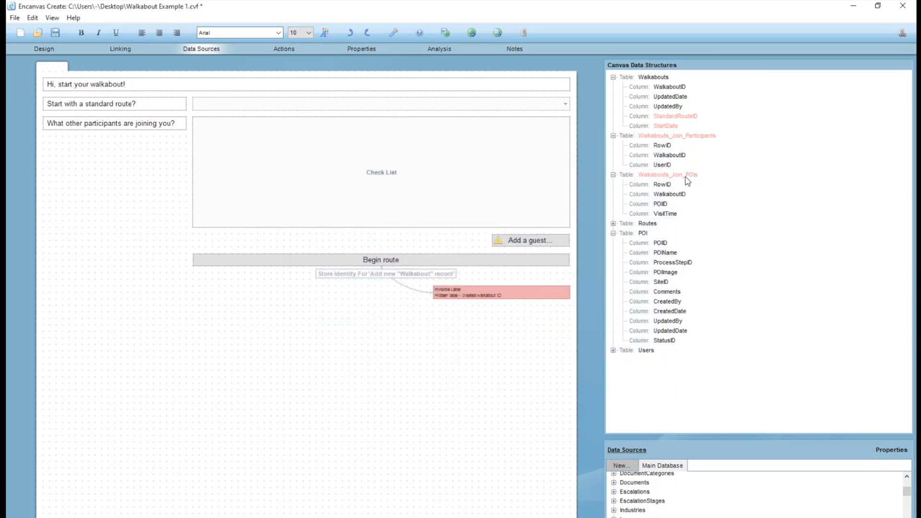
Examine the standard route selector's data links and all columns of the POI table, from POIID to StatusID.
click(685, 176)
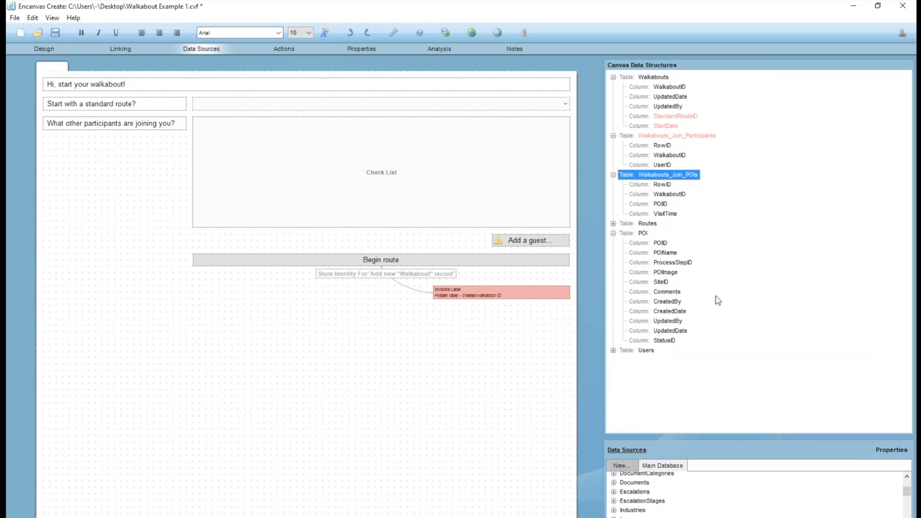
click(278, 101)
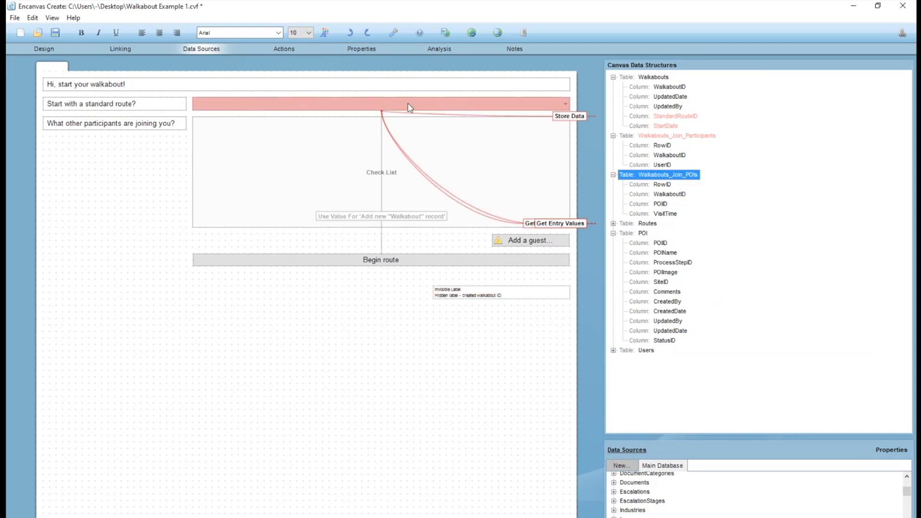
click(639, 235)
click(651, 341)
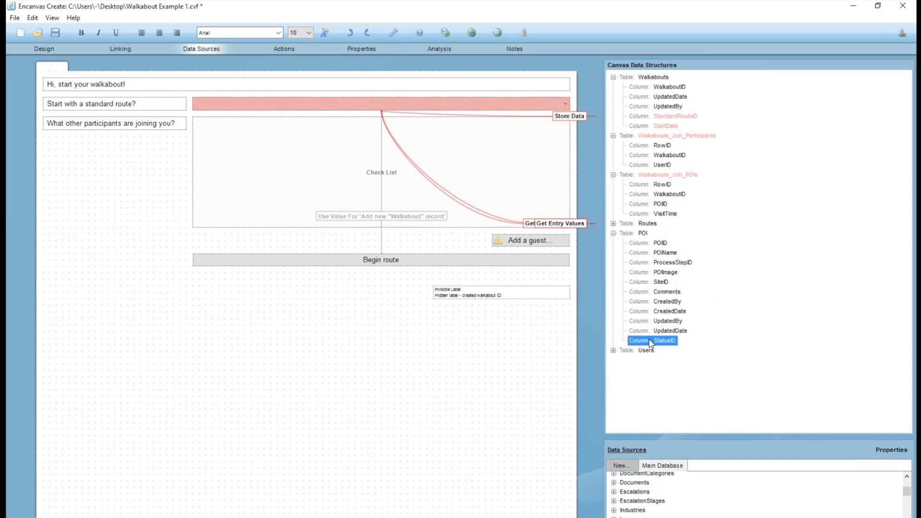
shift+click(644, 244)
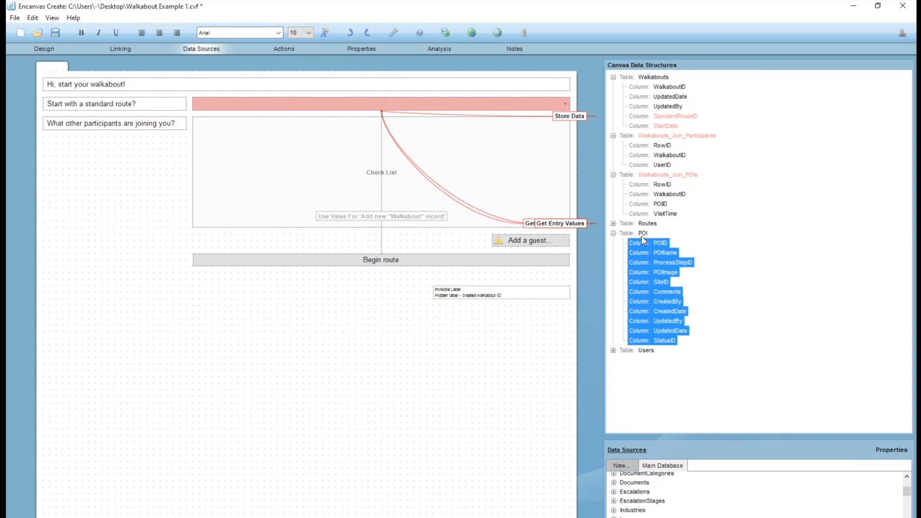
Add an IsSkipped column to the Walkabouts_Join_POIs table.
click(674, 175)
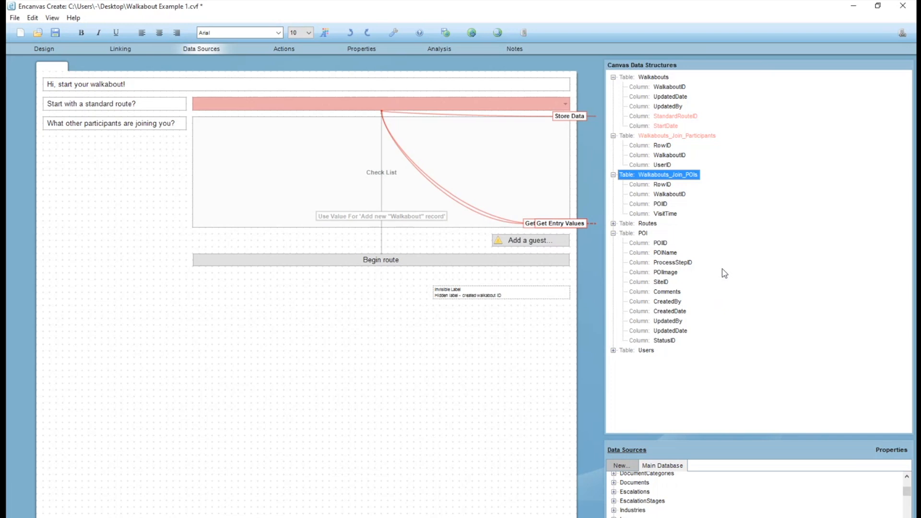
right_click(672, 180)
click(716, 158)
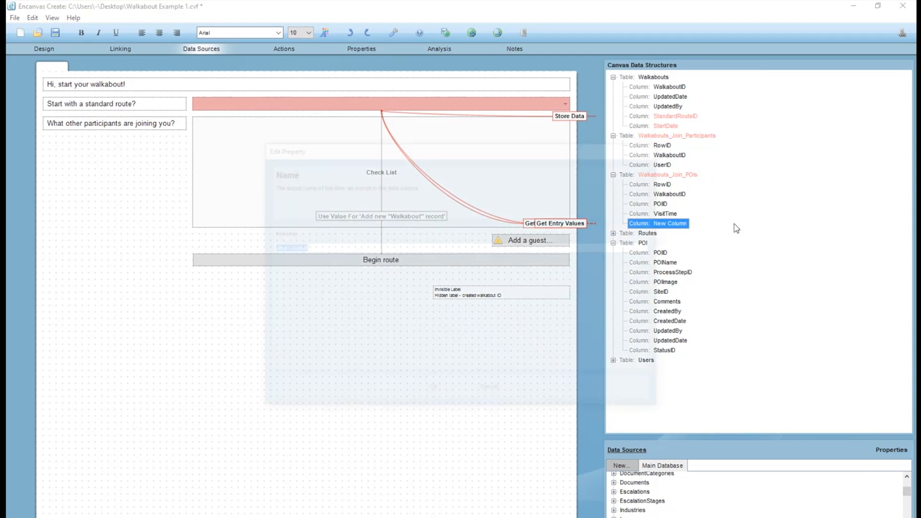
text(IsSkipped)
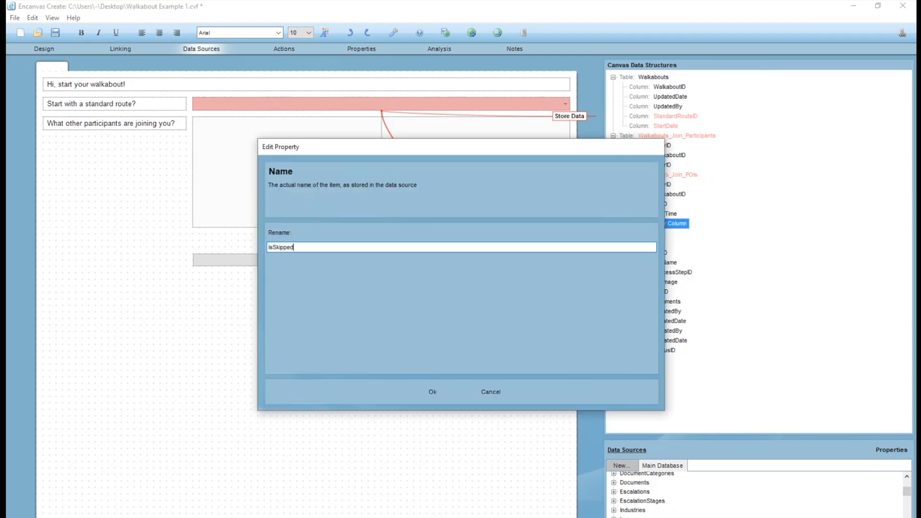
key(Return)
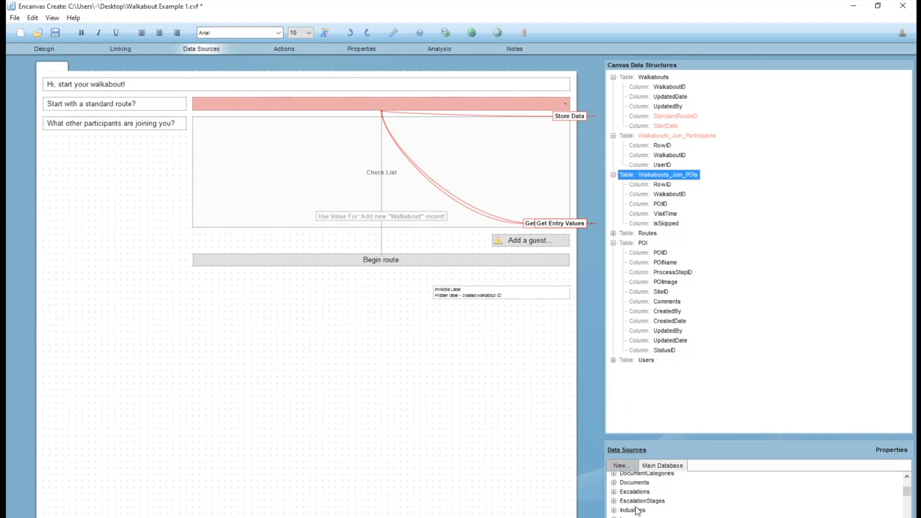
Expand the Routes table and review its columns alongside the Walkabouts_Join_POIs and POI tables.
click(612, 174)
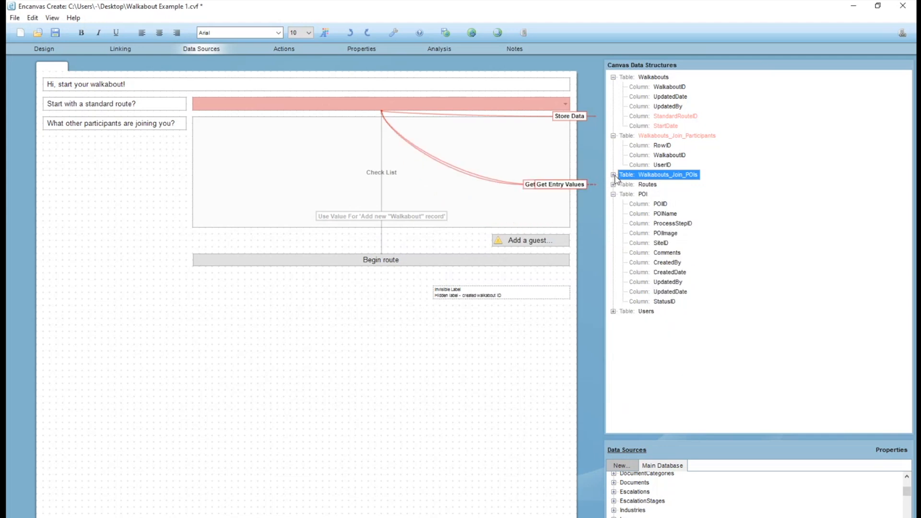
click(613, 175)
click(612, 233)
click(613, 233)
click(613, 233)
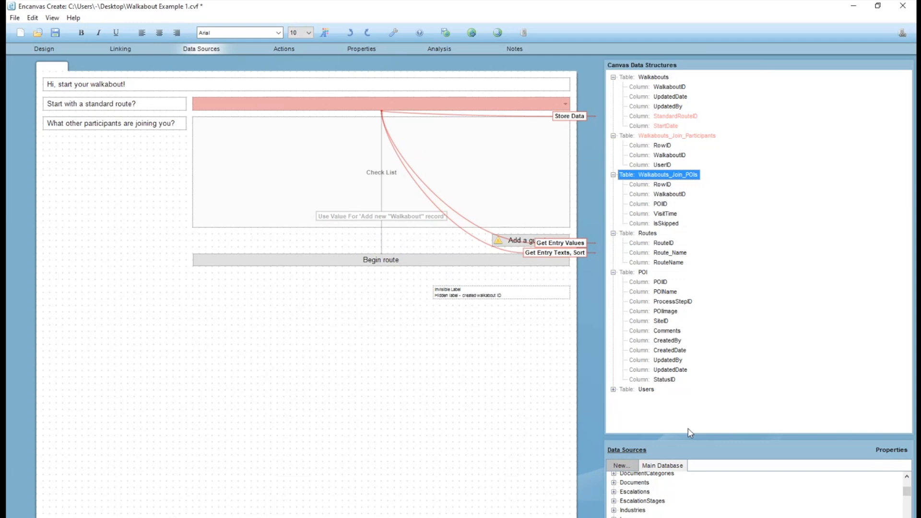
key(Down)
key(Down)
key(Down)
key(Down)
key(Down)
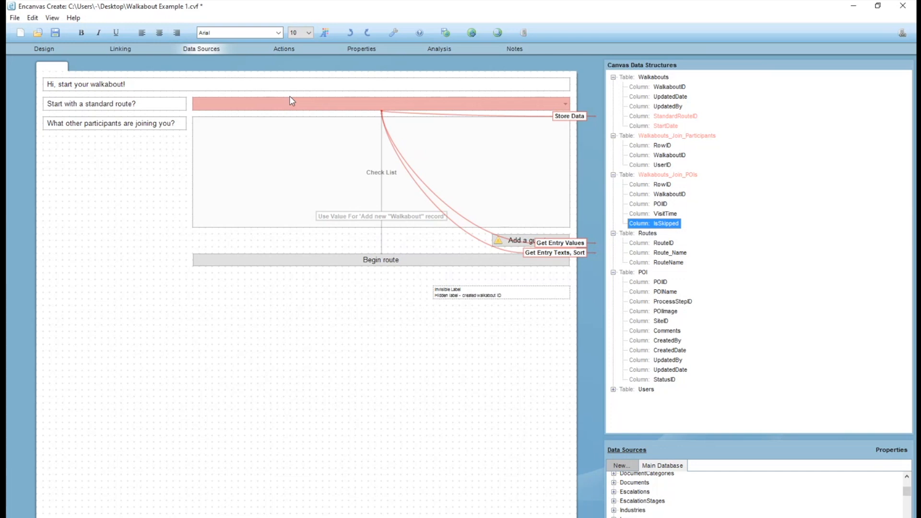
click(679, 174)
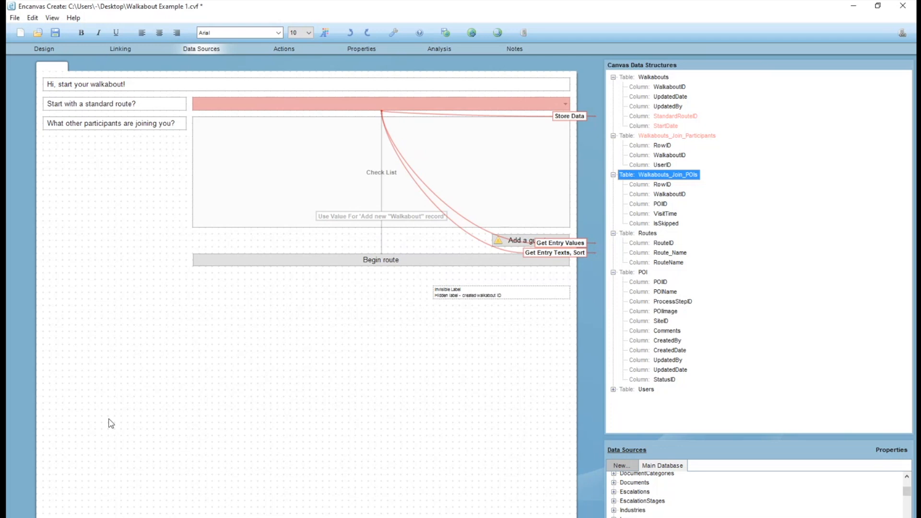
click(642, 272)
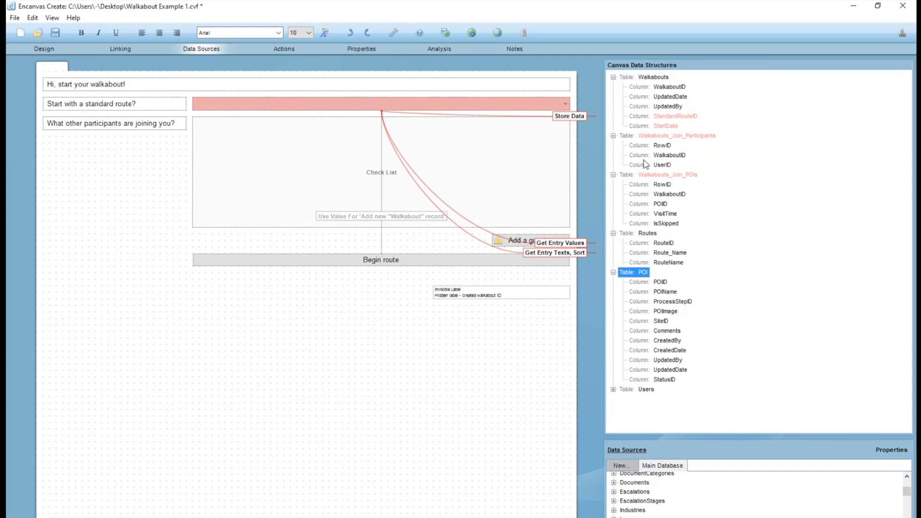
Add a TemporaryPOI_Name column to the Walkabouts_Join_POIs table.
click(655, 177)
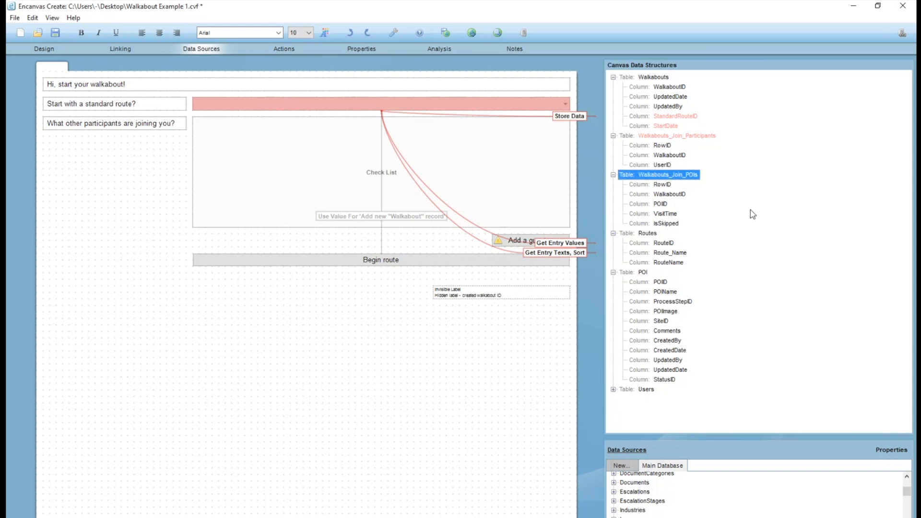
key(Insert)
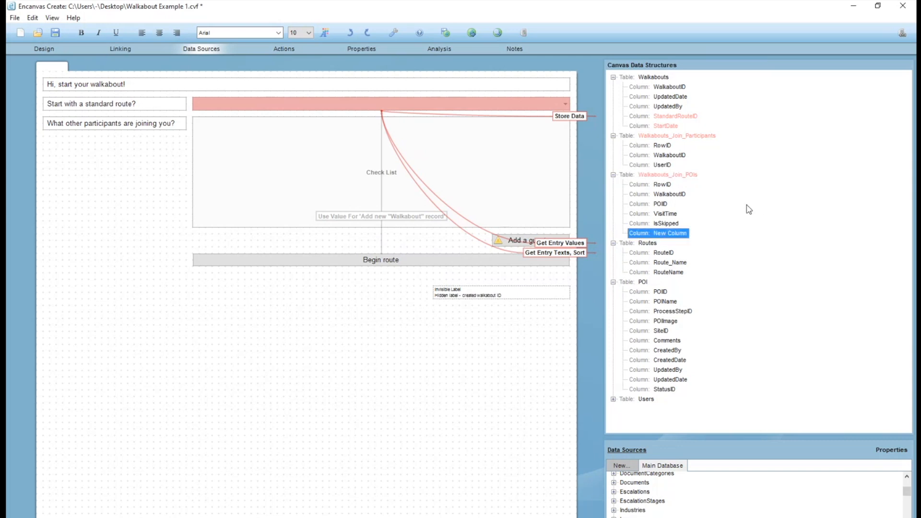
key(F2)
text(TemporaryPOI_Name)
key(Return)
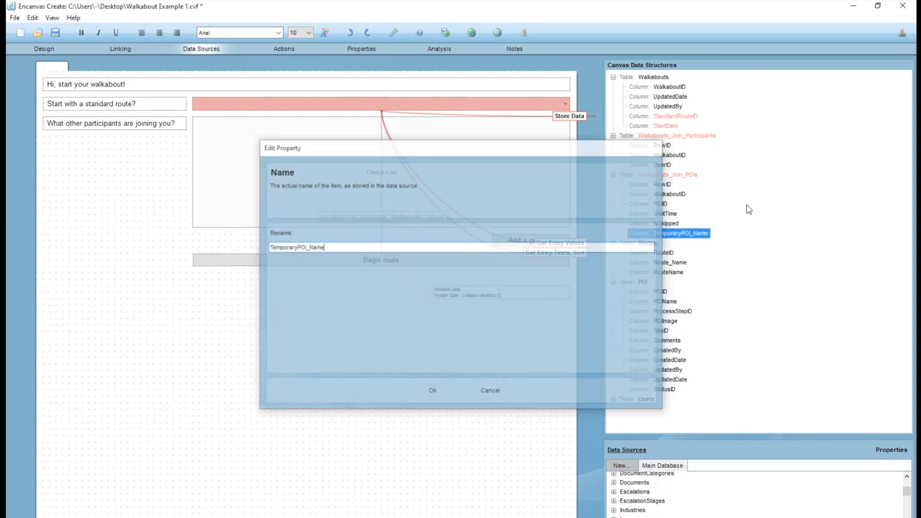
Delete the TemporaryPOI_Name column from the Walkabouts_Join_POIs table.
click(663, 205)
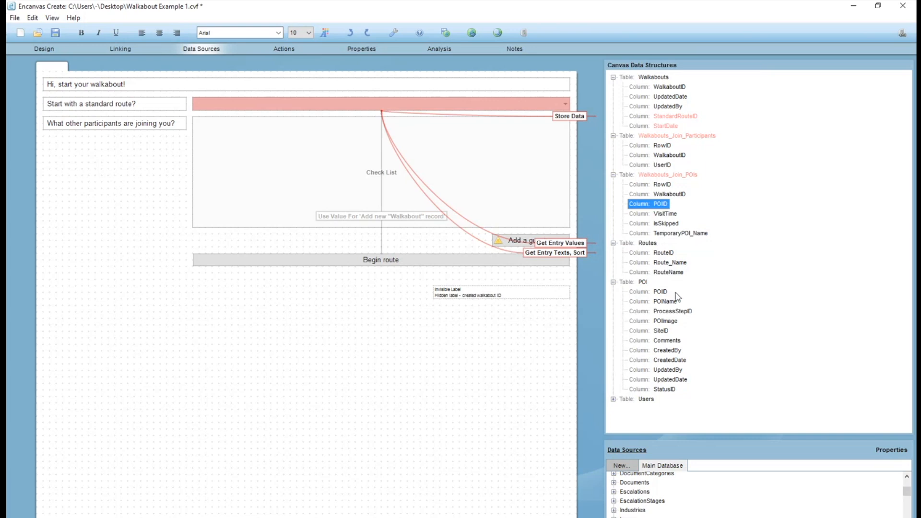
click(660, 234)
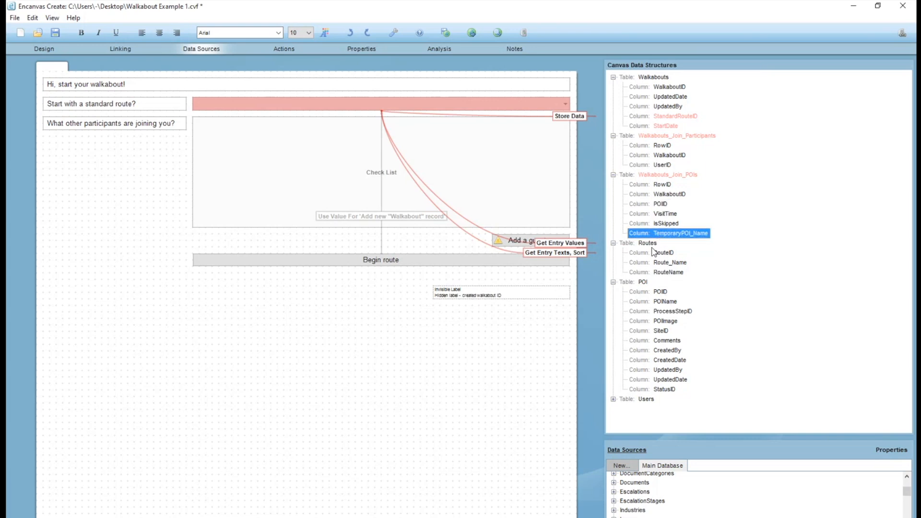
key(Delete)
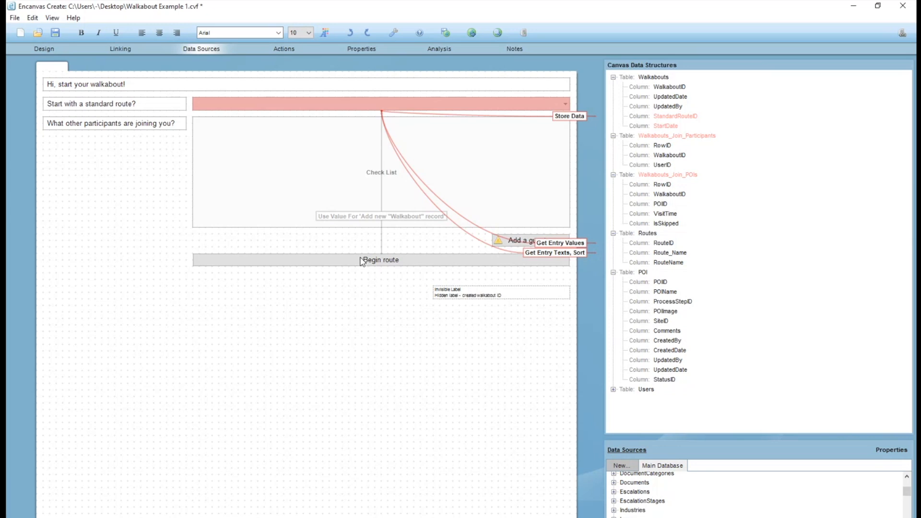
Examine the Begin route button's properties, actions and data source links.
click(380, 259)
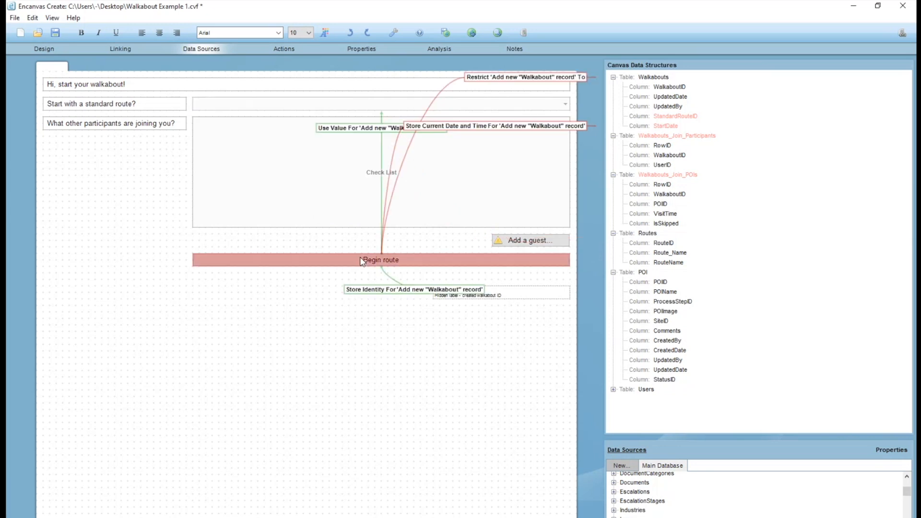
click(43, 49)
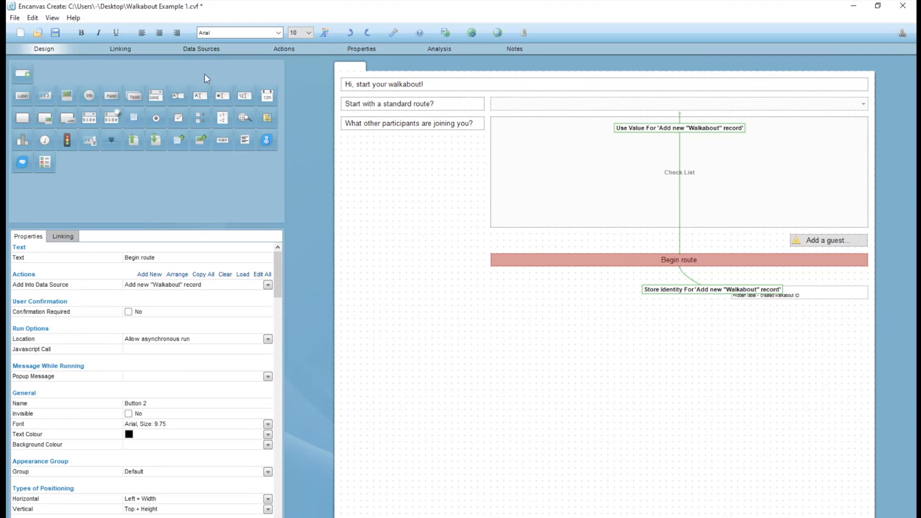
click(189, 48)
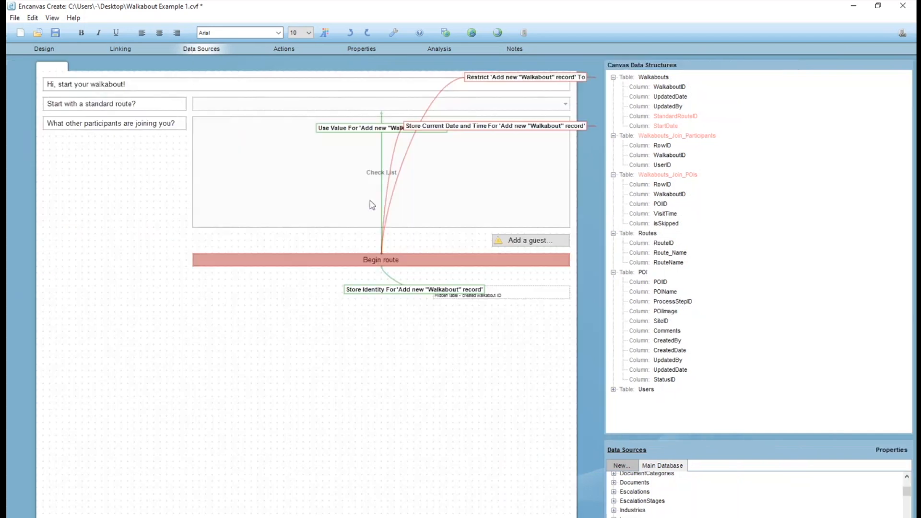
Place a Show Data element in the empty area beneath the participants label, make it invisible and name it Standard Route POIs.
click(43, 53)
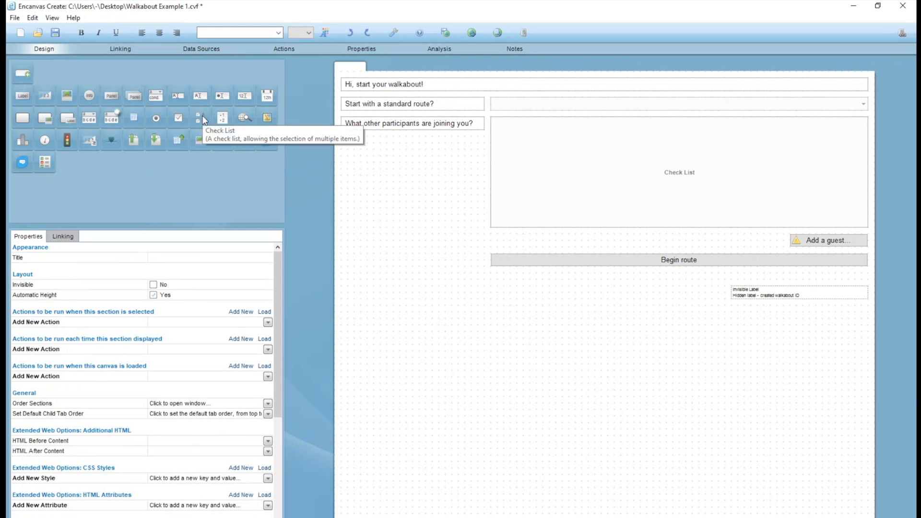
drag(42, 99, 381, 347)
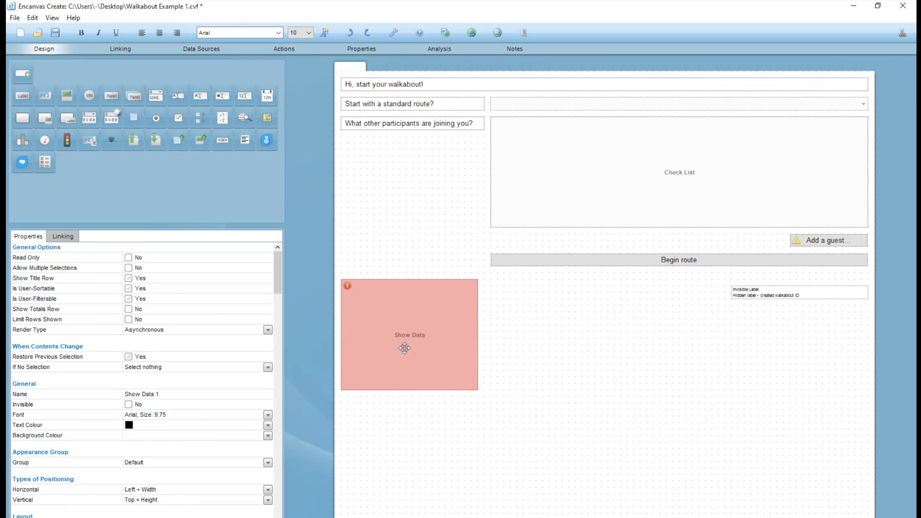
click(128, 404)
click(208, 392)
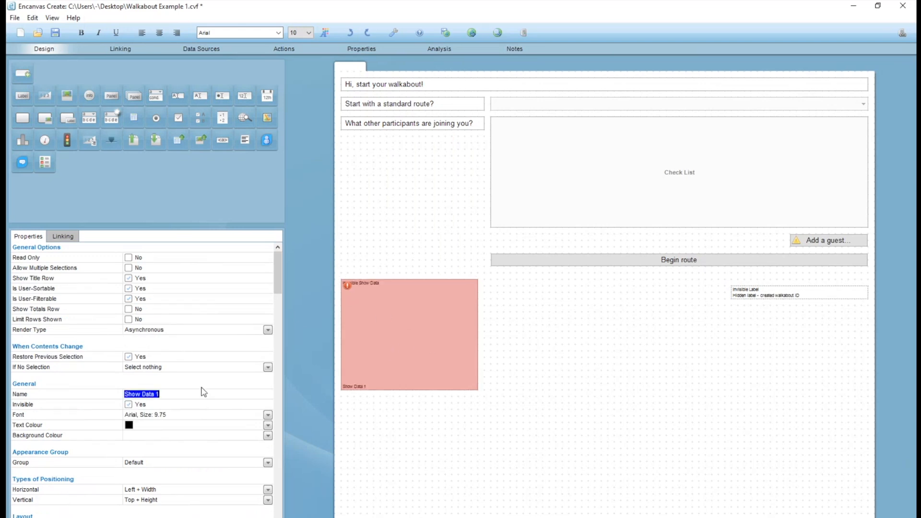
text(Standard Route POIs)
click(561, 366)
click(417, 334)
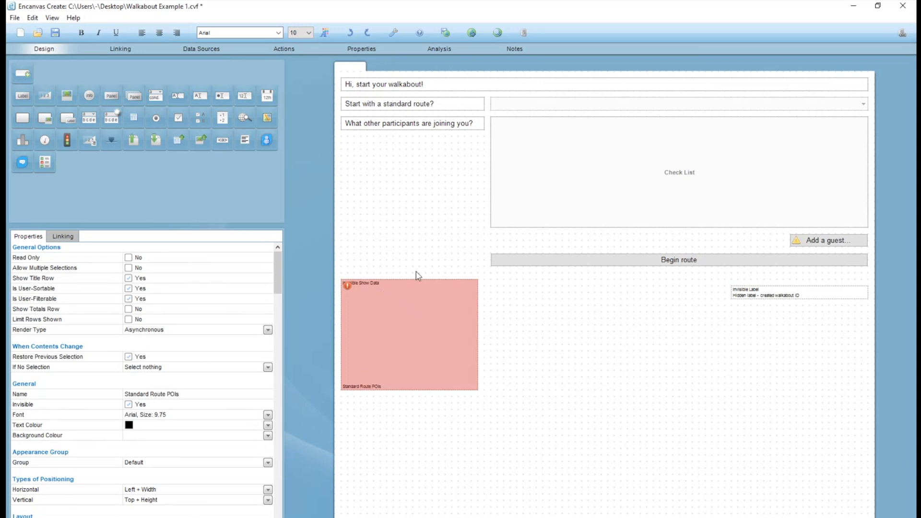
Link the Standard Route POIs element to the POI table's POIID column with an Include link.
click(203, 51)
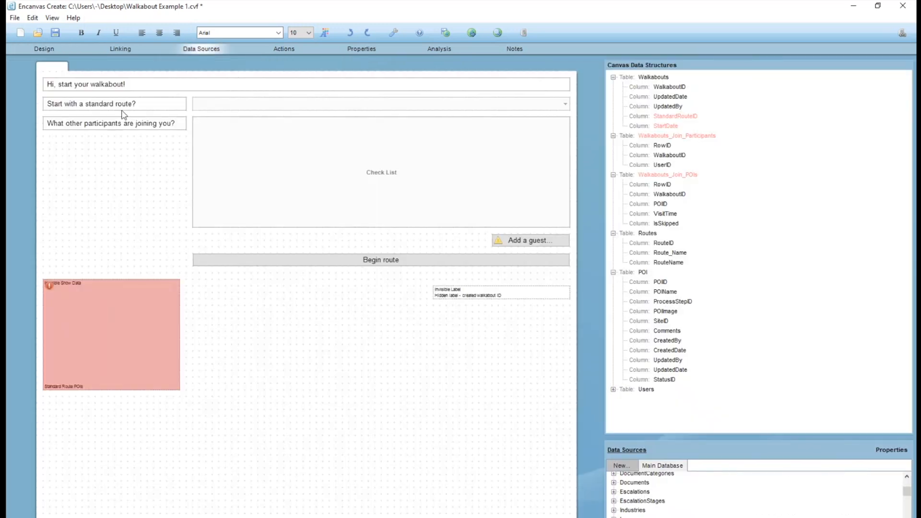
click(363, 108)
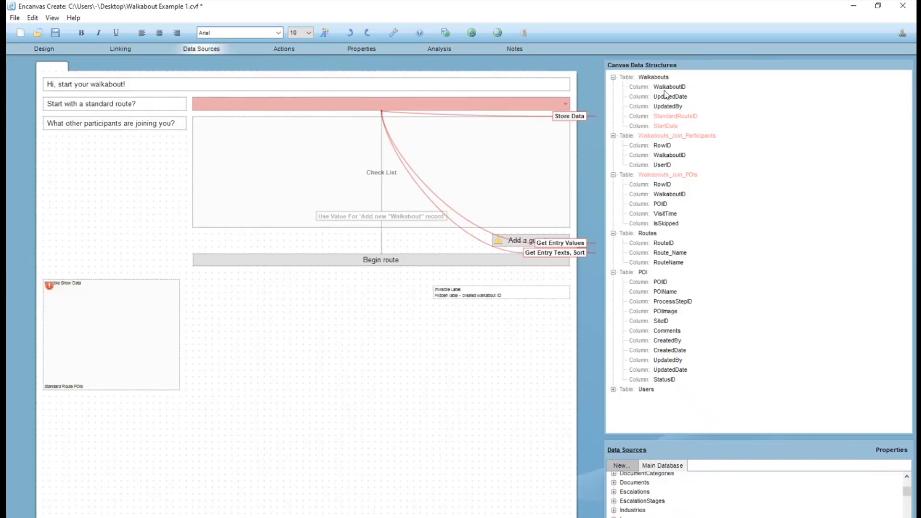
click(139, 305)
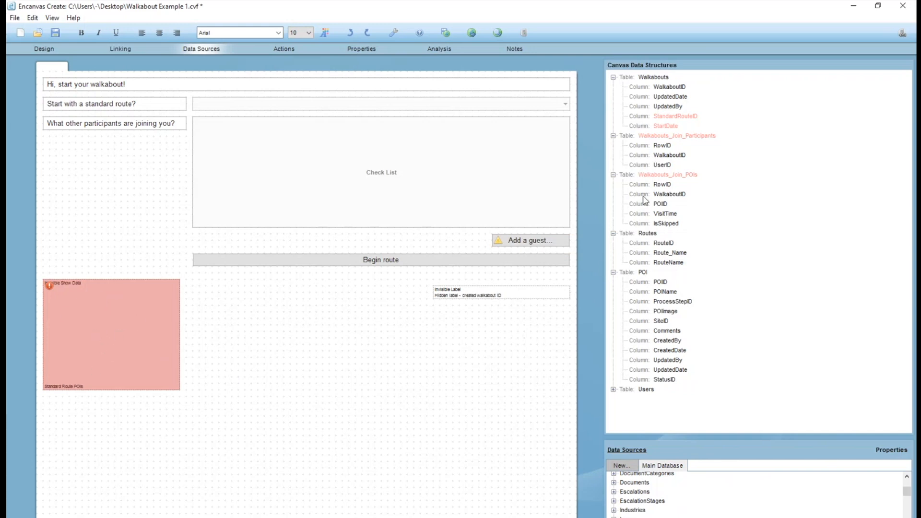
click(665, 174)
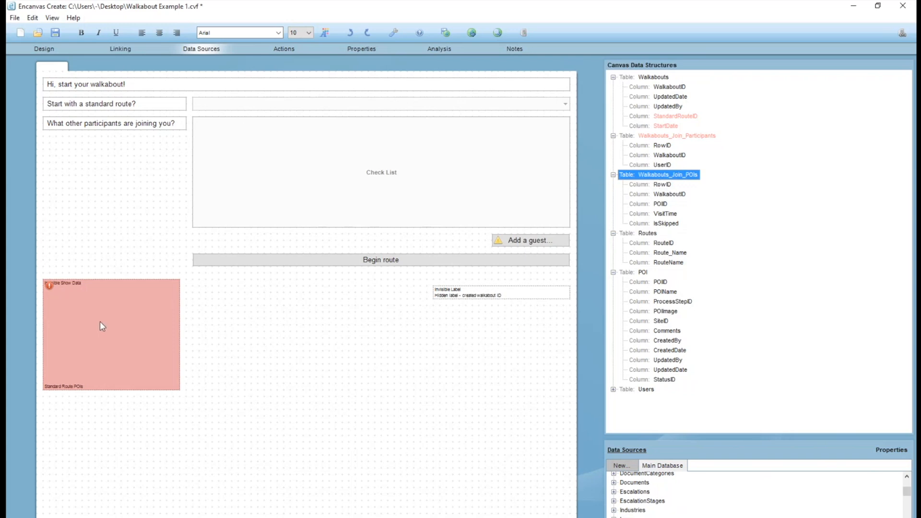
right_click(658, 285)
click(661, 306)
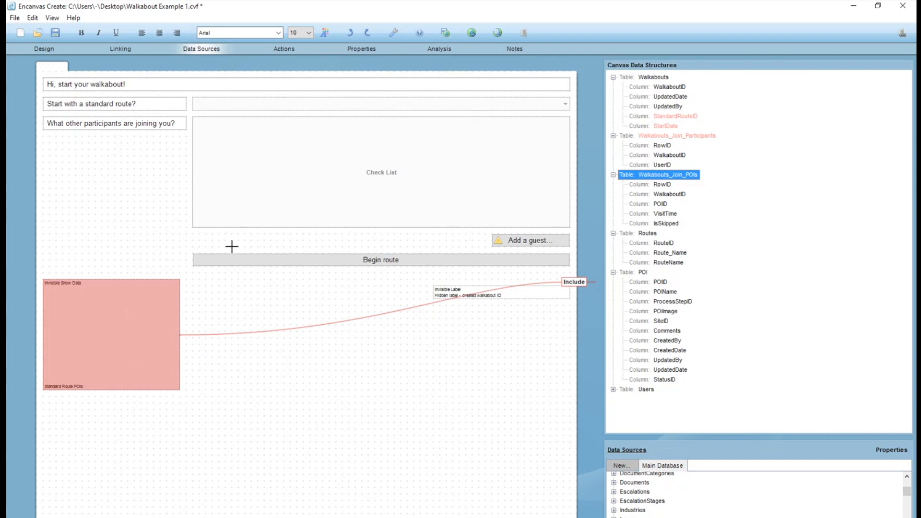
Add a Filter link from the Standard Route POIs element to the standard route dropdown and check the dropdown's links.
right_click(275, 102)
click(288, 110)
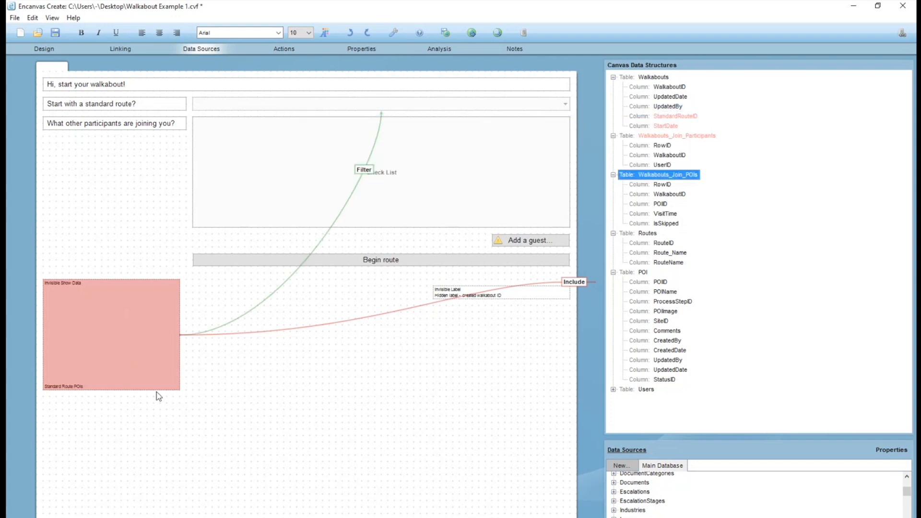
click(360, 106)
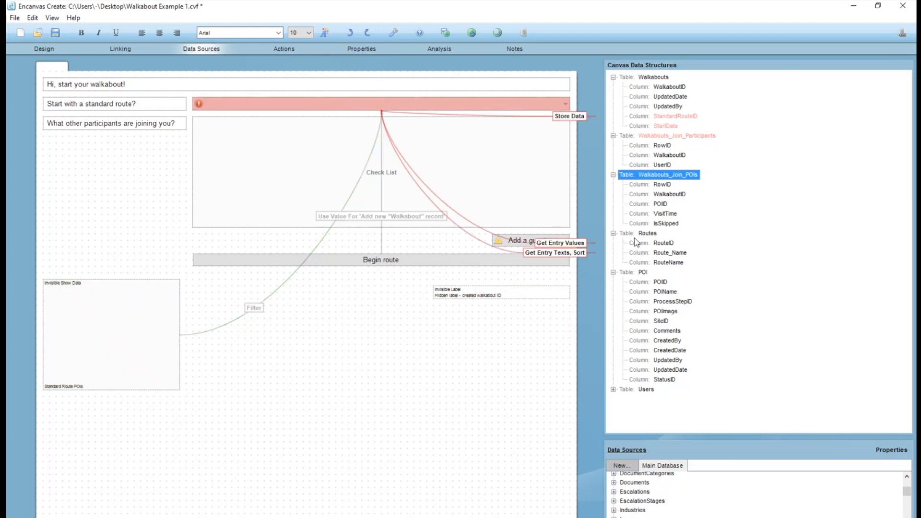
Review the canvas data structures and the Standard Route POIs links, and add the Routes_Join_POIs table from the main database to the canvas.
drag(705, 434, 663, 317)
scroll(653, 408, down, 5)
scroll(653, 408, down, 4)
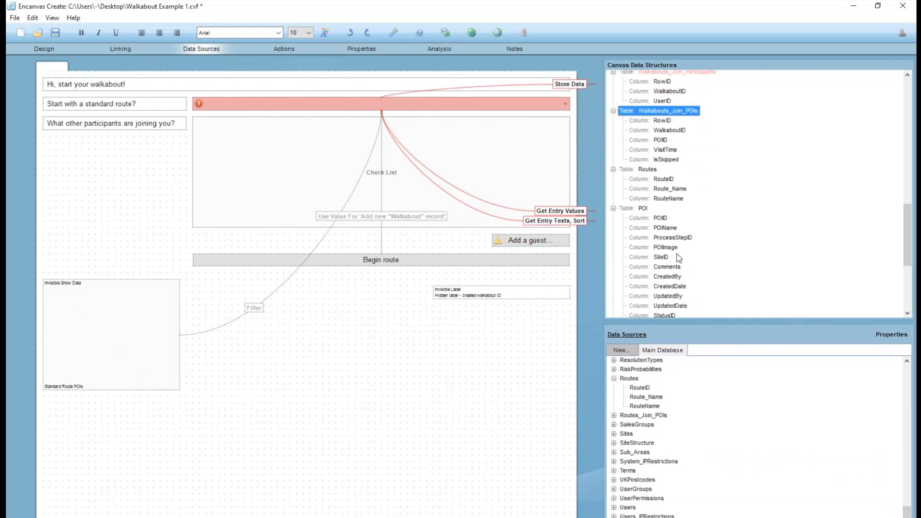
scroll(678, 254, down, 3)
scroll(663, 216, up, 3)
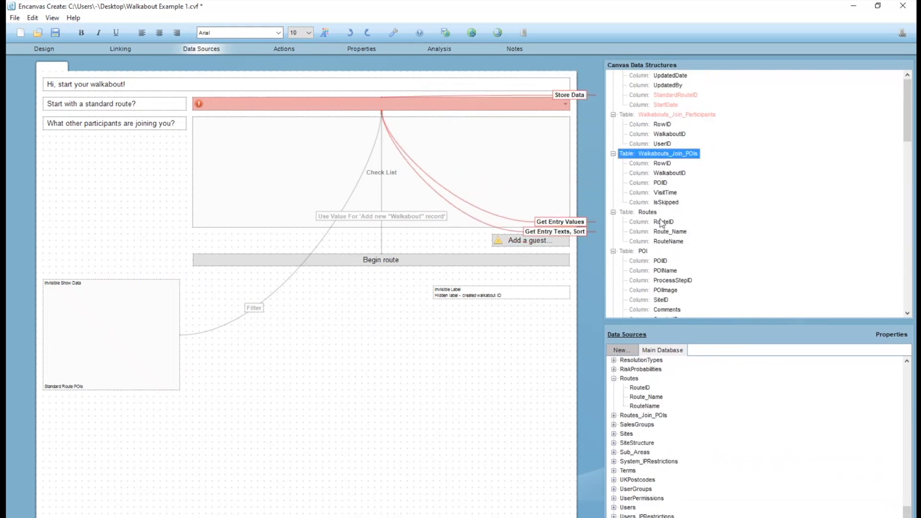
scroll(661, 224, down, 3)
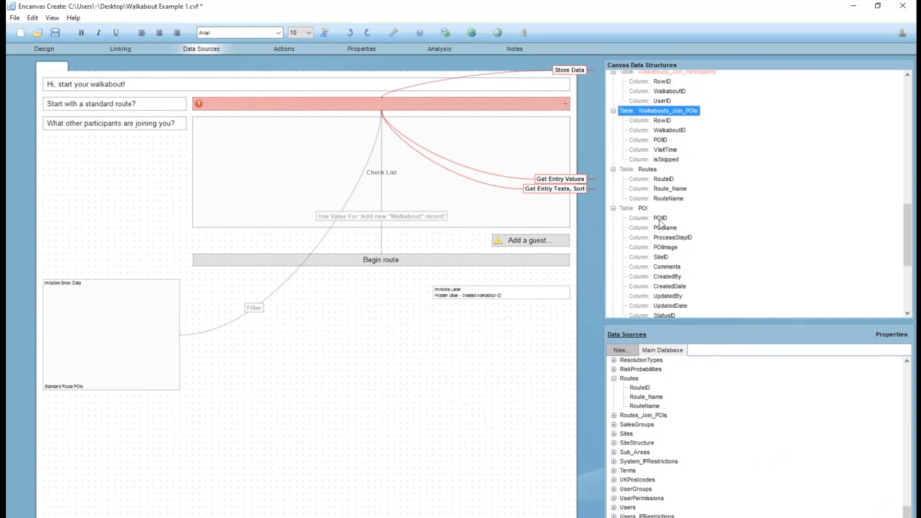
click(643, 188)
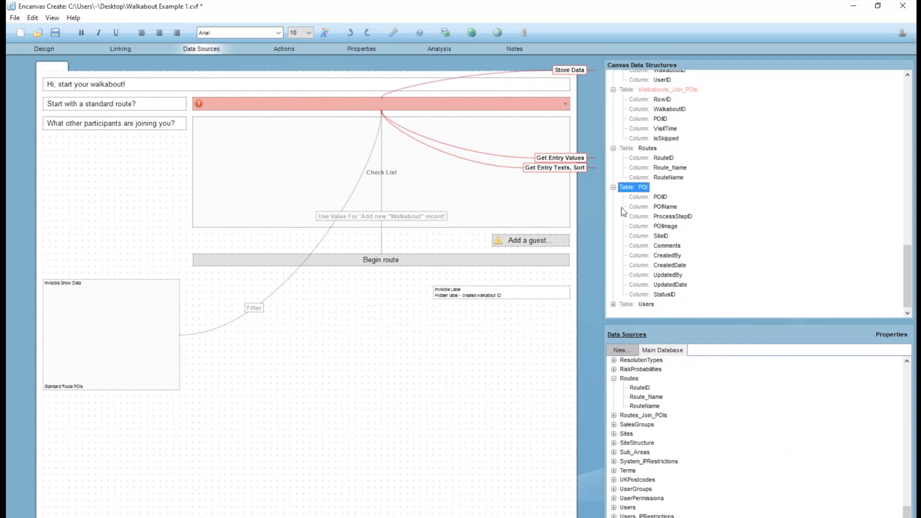
click(155, 361)
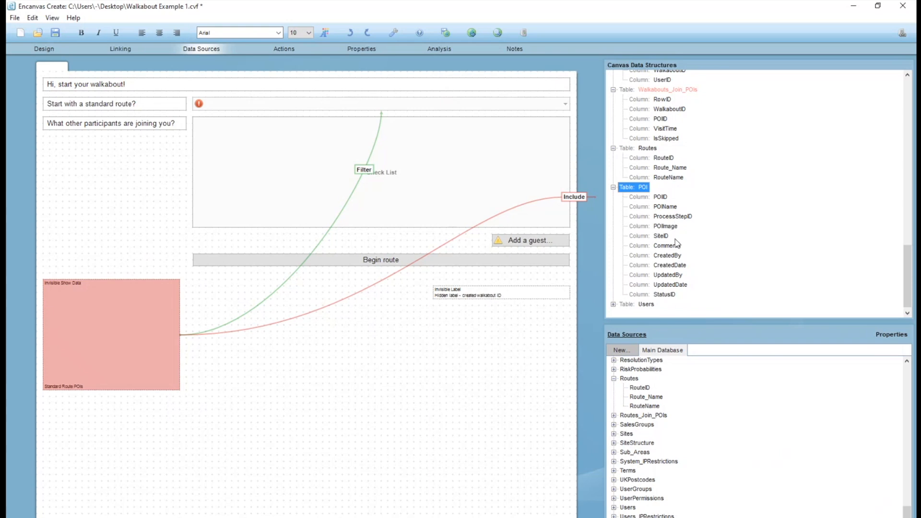
drag(629, 418, 630, 311)
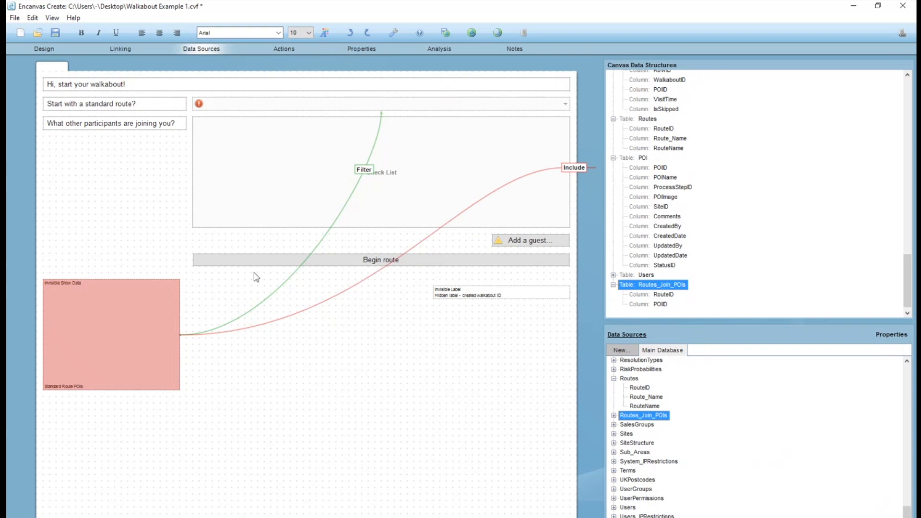
Replace the Standard Route POIs element's Include link with an Include Column link to POIID in the Routes_Join_POIs table.
right_click(574, 173)
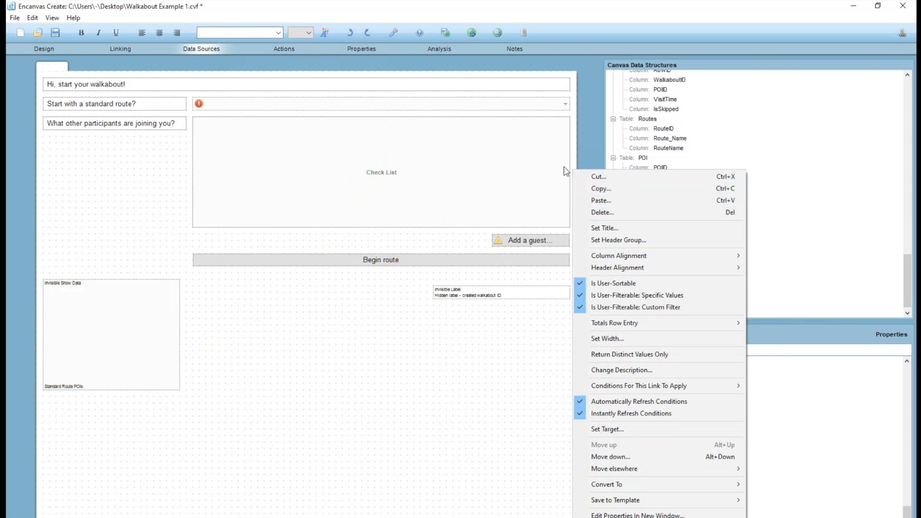
click(611, 148)
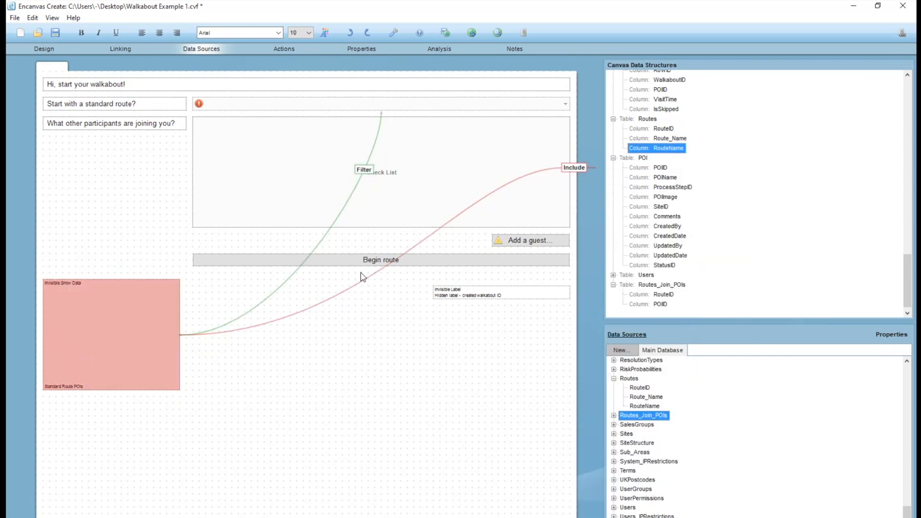
click(576, 170)
key(Delete)
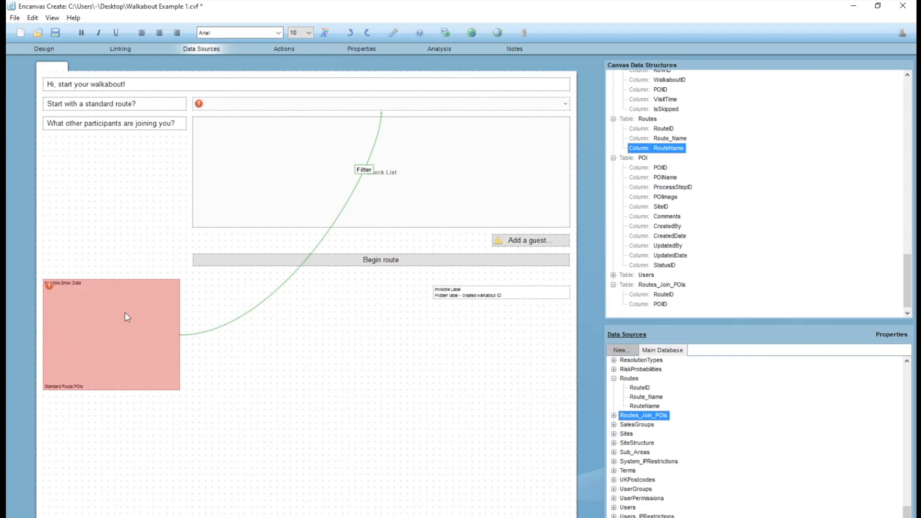
drag(134, 313, 648, 305)
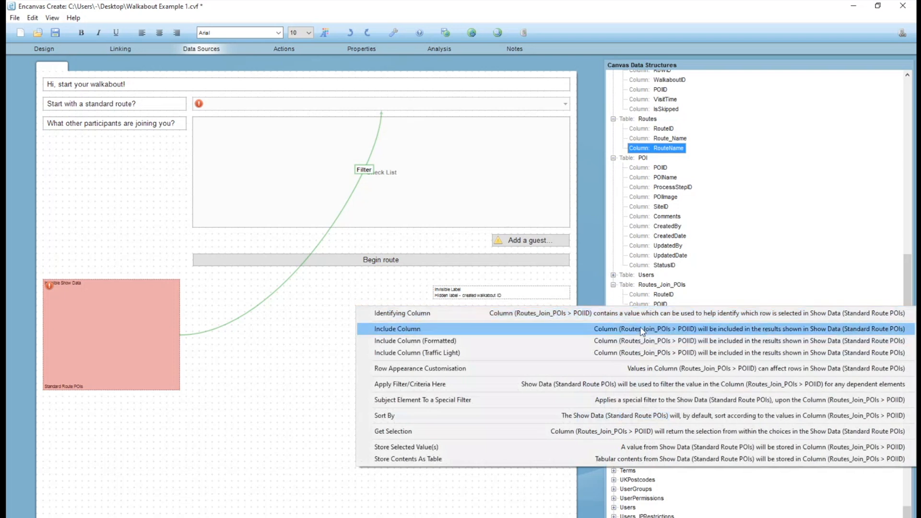
click(642, 329)
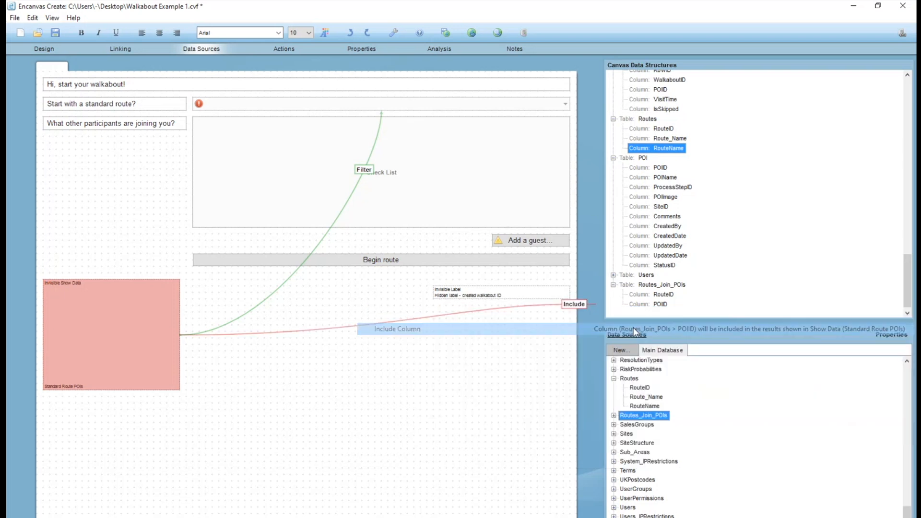
Link the standard route dropdown to the RouteID column of Routes_Join_POIs as a filter, and save the canvas.
click(383, 104)
drag(636, 270, 662, 294)
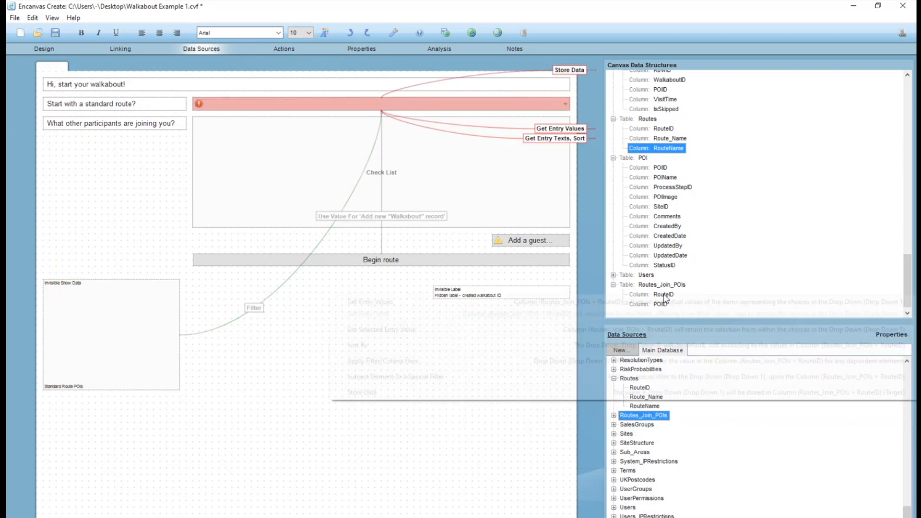
click(632, 357)
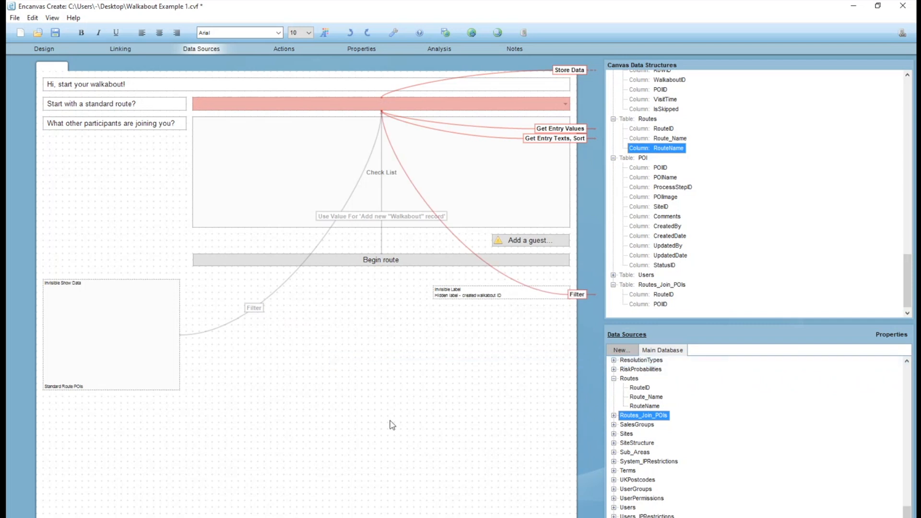
click(148, 347)
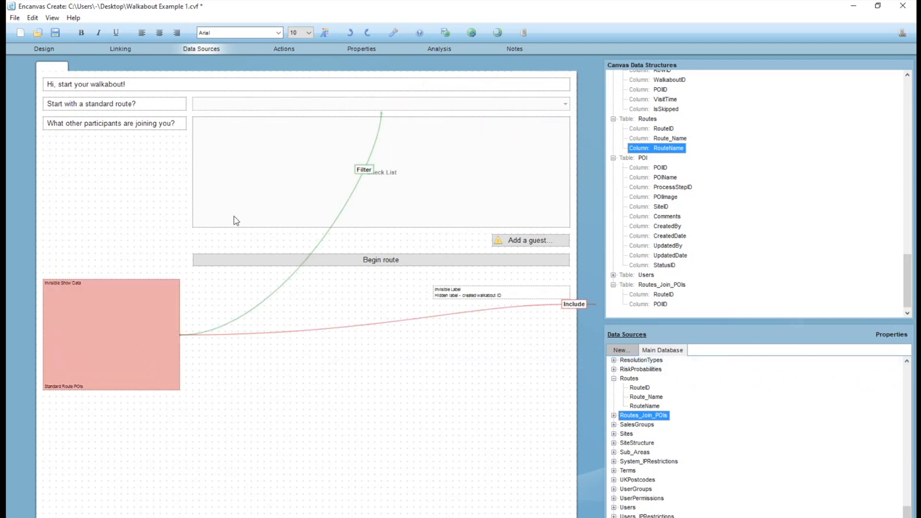
click(52, 38)
click(15, 18)
Allow multiple selections in the Standard Route POIs element, keeping it invisible.
click(129, 390)
click(46, 50)
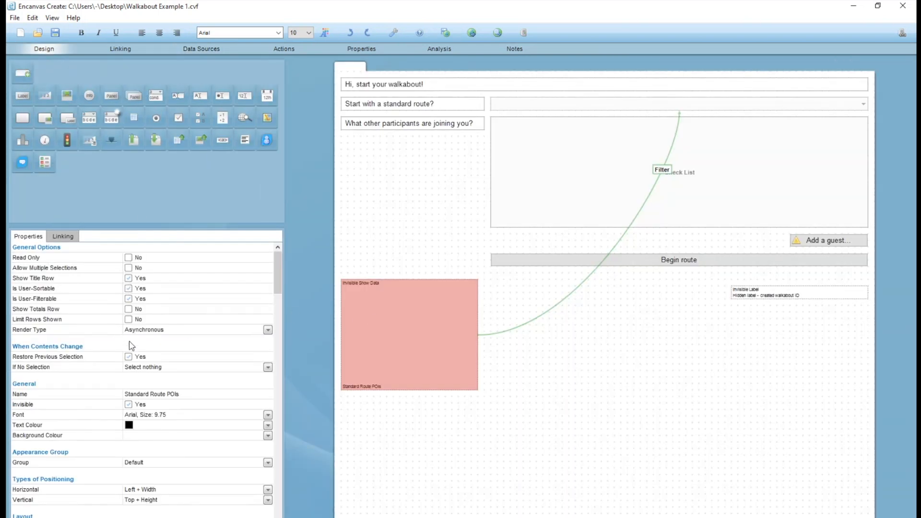
click(128, 405)
click(136, 405)
click(128, 267)
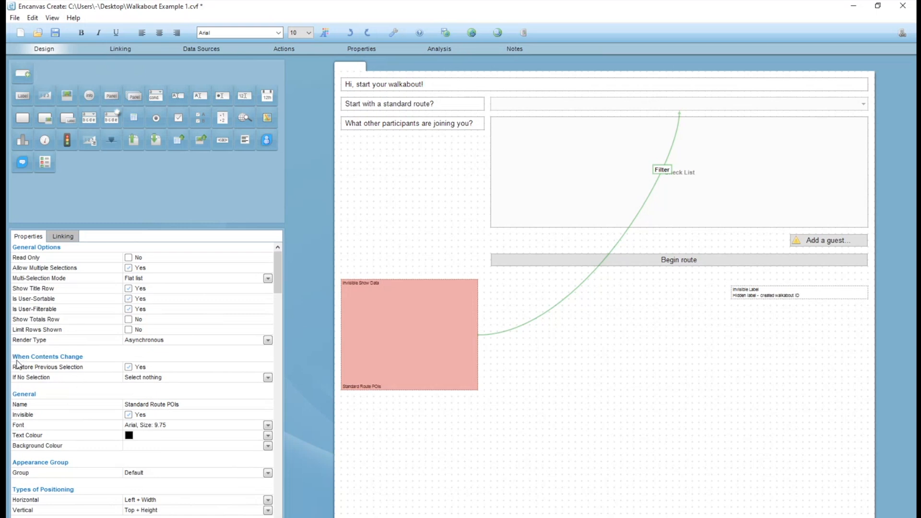
Turn off Restore Previous Selection for Standard Route POIs, set If No Selection to Select all, and save the canvas.
click(128, 368)
click(137, 379)
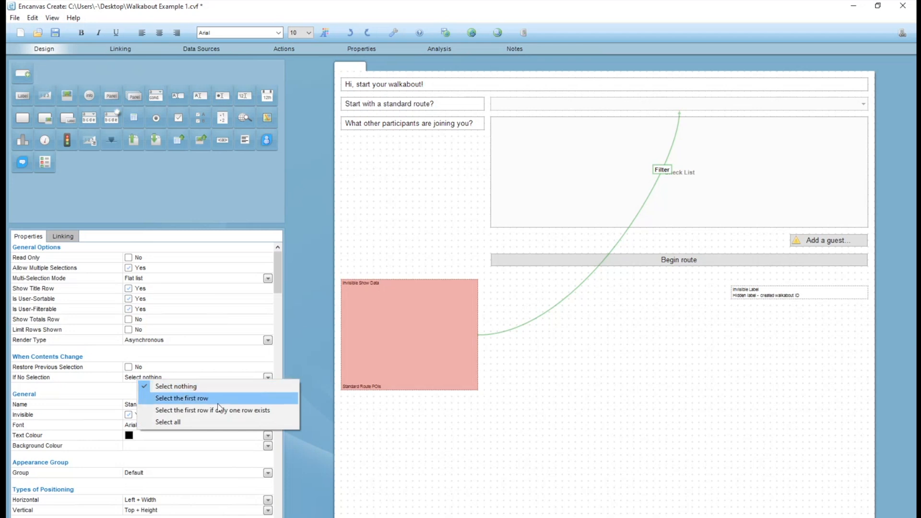
click(192, 423)
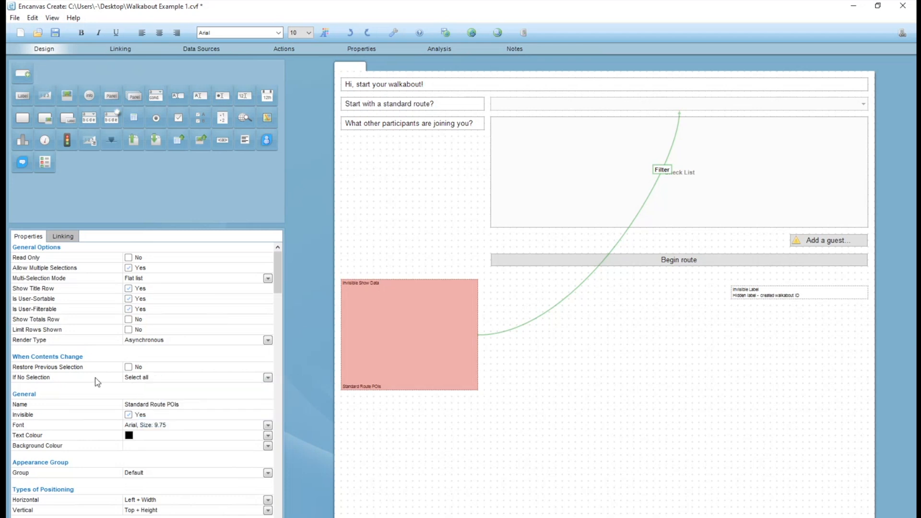
click(56, 34)
Add a second Add Into Data Source action to the Begin route button, named "Add standard route POIs if one is selected".
click(680, 256)
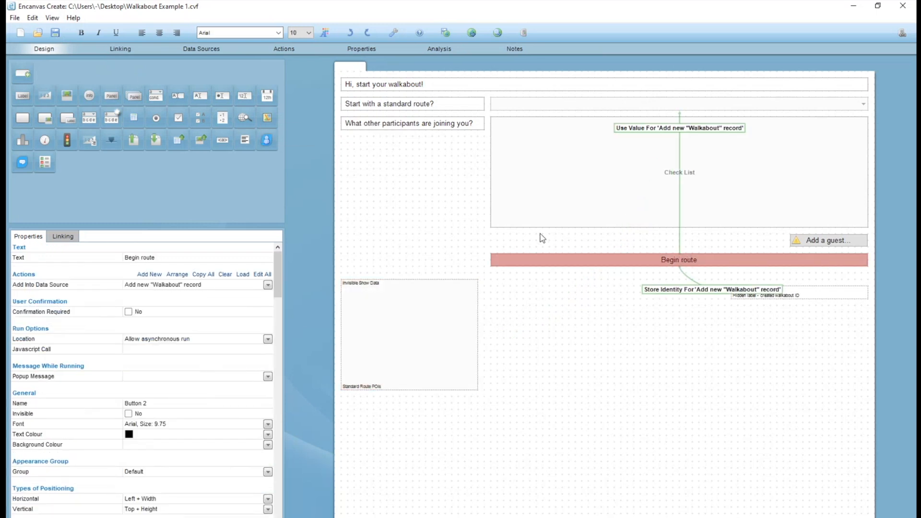
click(149, 274)
click(230, 235)
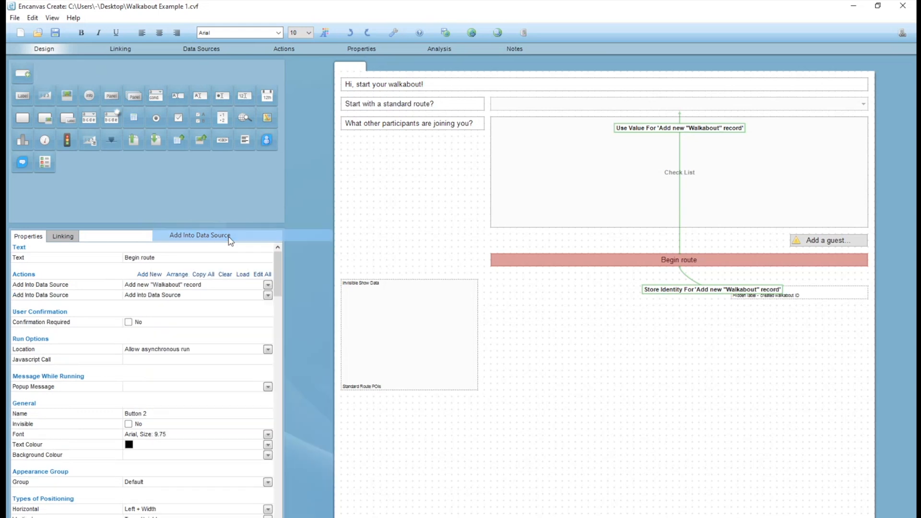
click(473, 185)
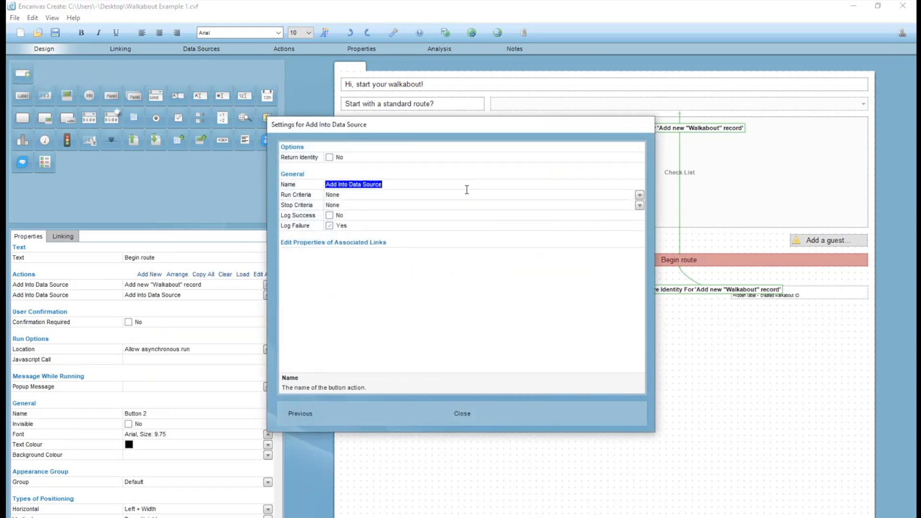
text(A)
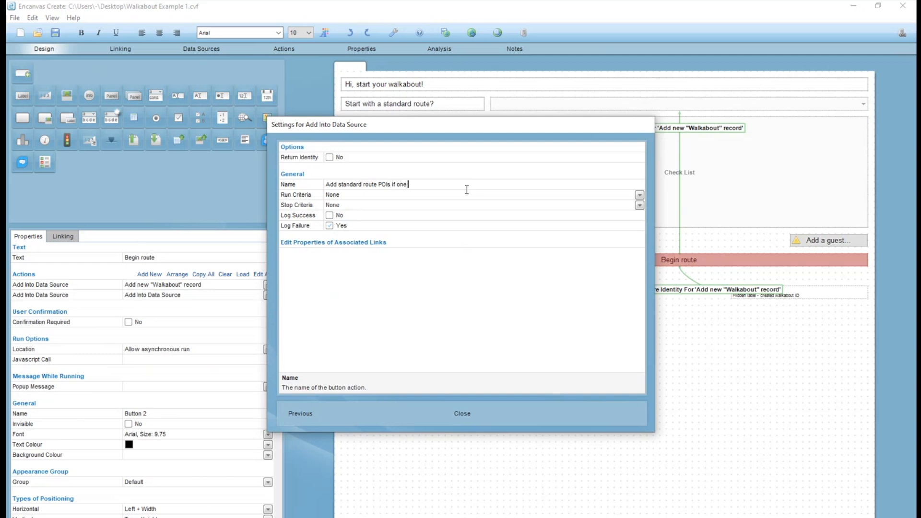
text(ed)
key(Return)
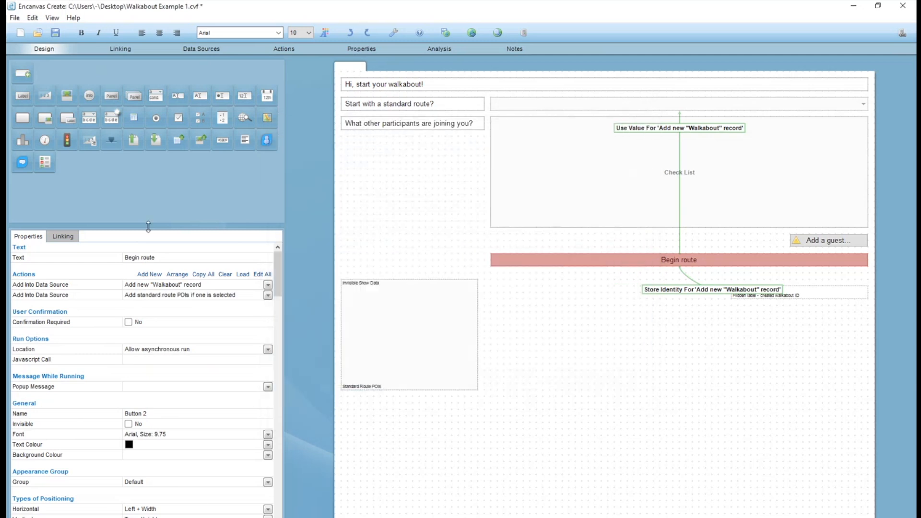
Insert a Check Conditions action before the standard route POIs action and name it "Have we selected a standard route?".
right_click(55, 297)
mouse_move(109, 302)
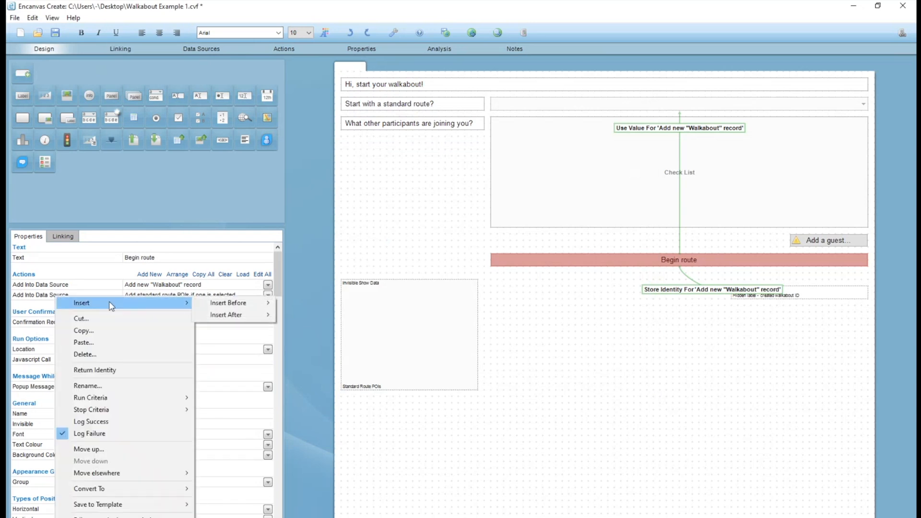
right_click(37, 297)
mouse_move(227, 302)
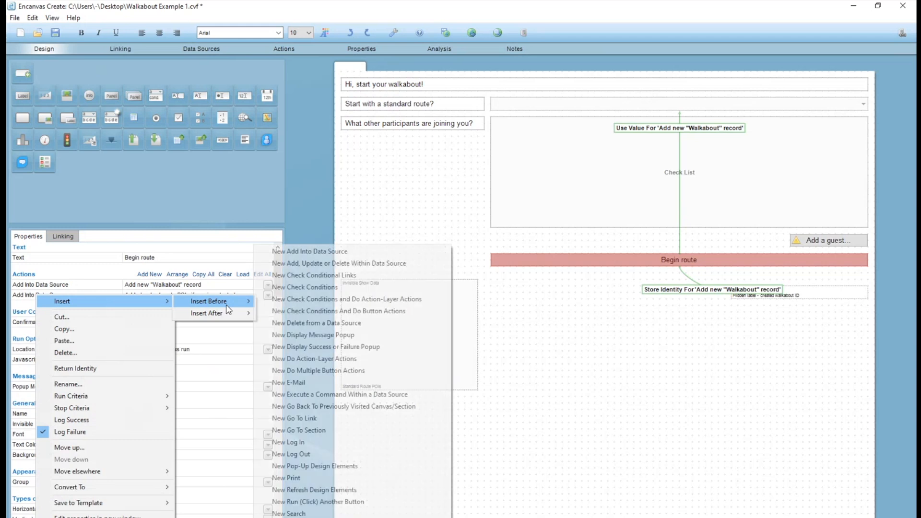
click(355, 289)
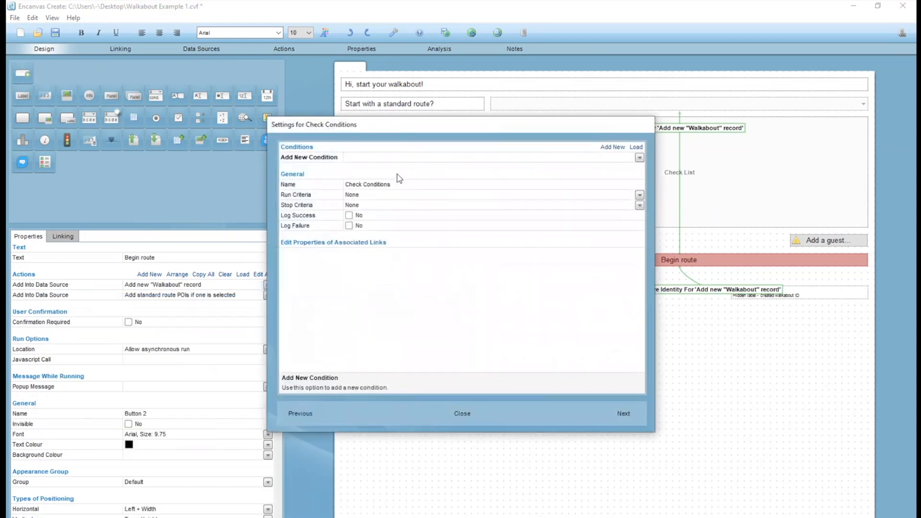
click(427, 183)
text(Have we selected a standard route?)
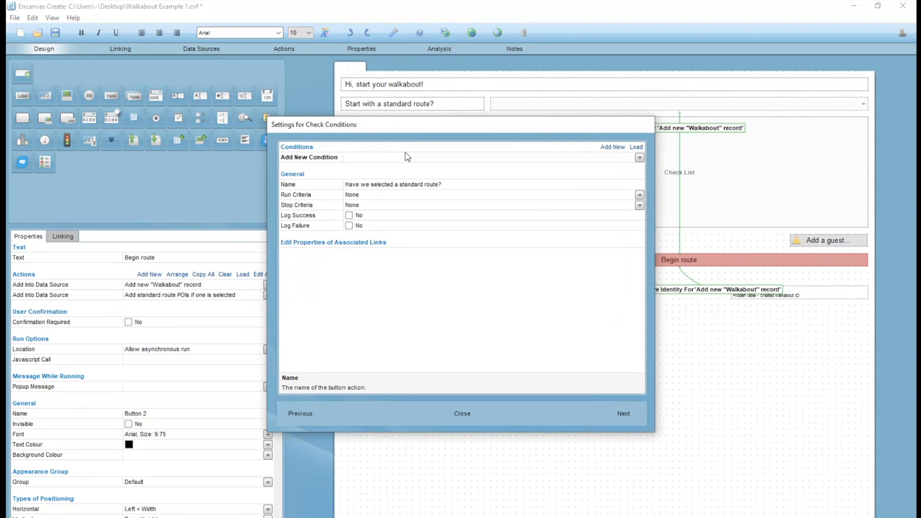
Add a Compare Values condition to the check, requiring Drop Down 1's value to be Not equal to (!=) Null or Empty.
click(401, 159)
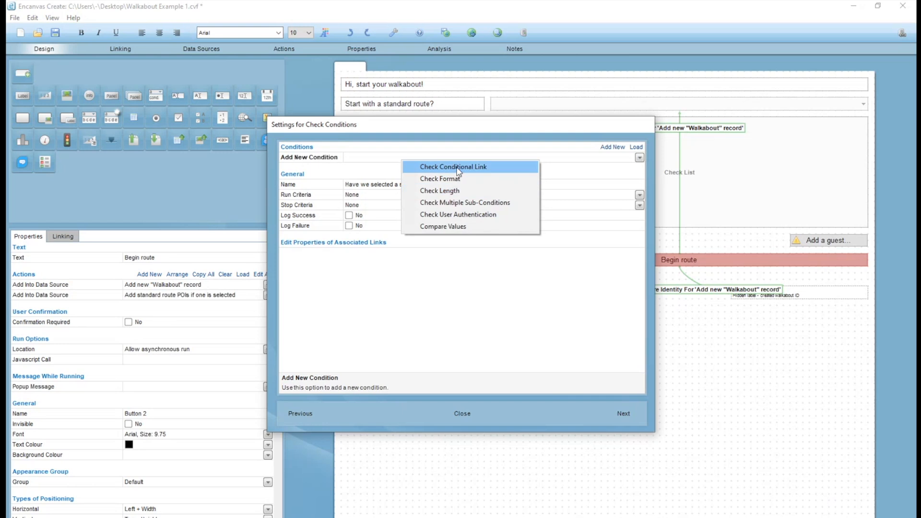
click(448, 227)
click(404, 159)
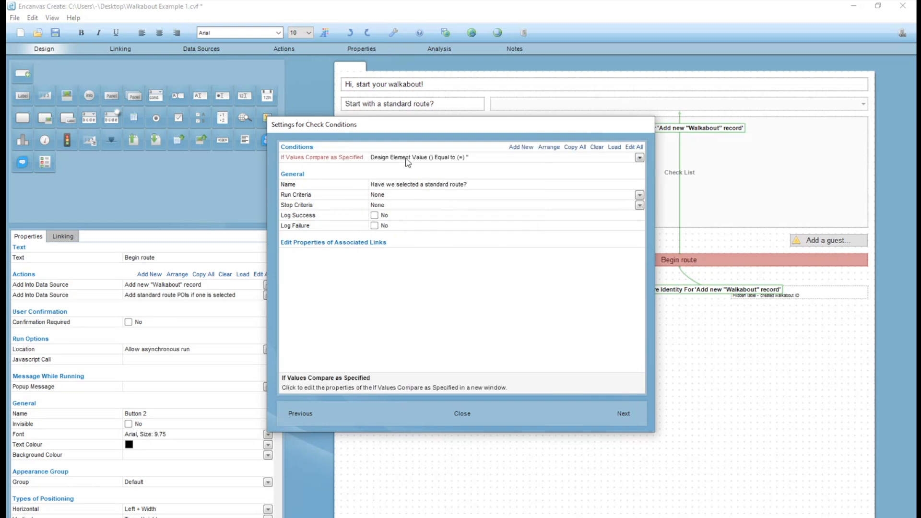
click(373, 188)
double_click(411, 213)
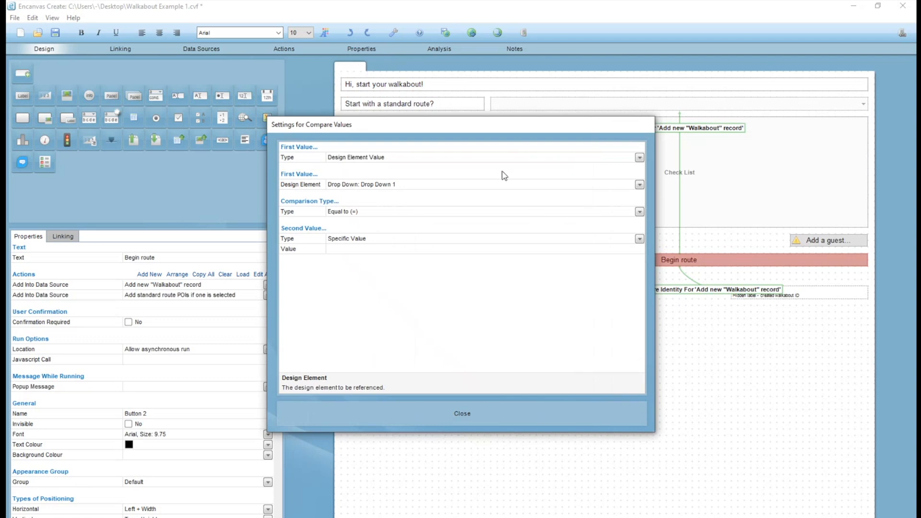
click(360, 217)
click(396, 232)
click(388, 238)
click(415, 328)
click(461, 415)
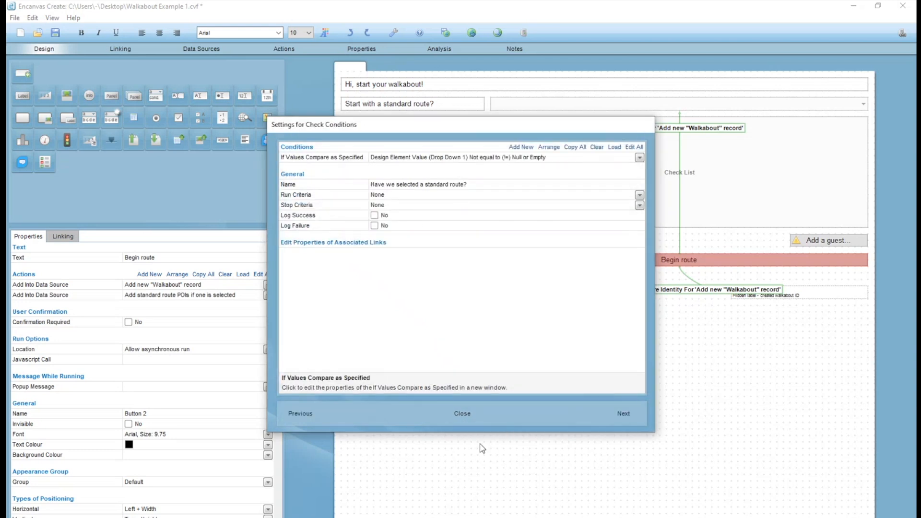
click(468, 415)
Set the run criteria of the "Add standard route POIs if one is selected" action to "If the previous action was successful".
double_click(207, 305)
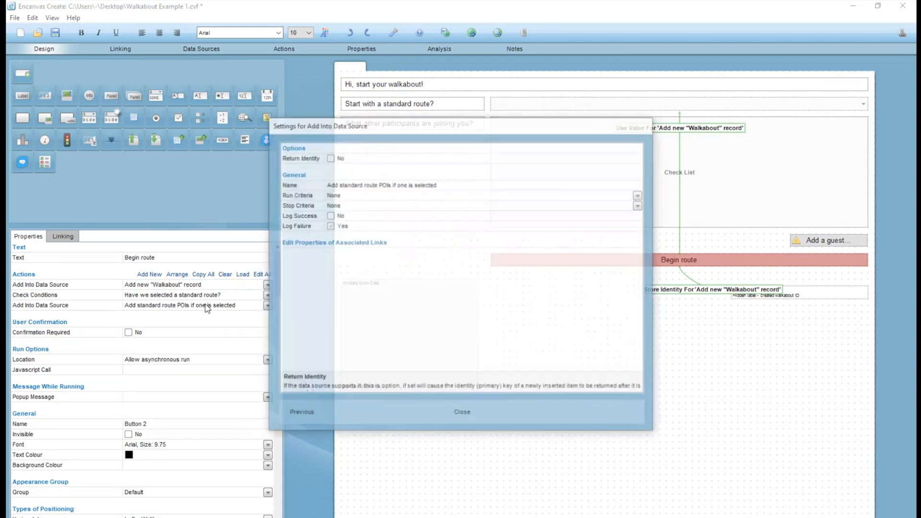
click(343, 195)
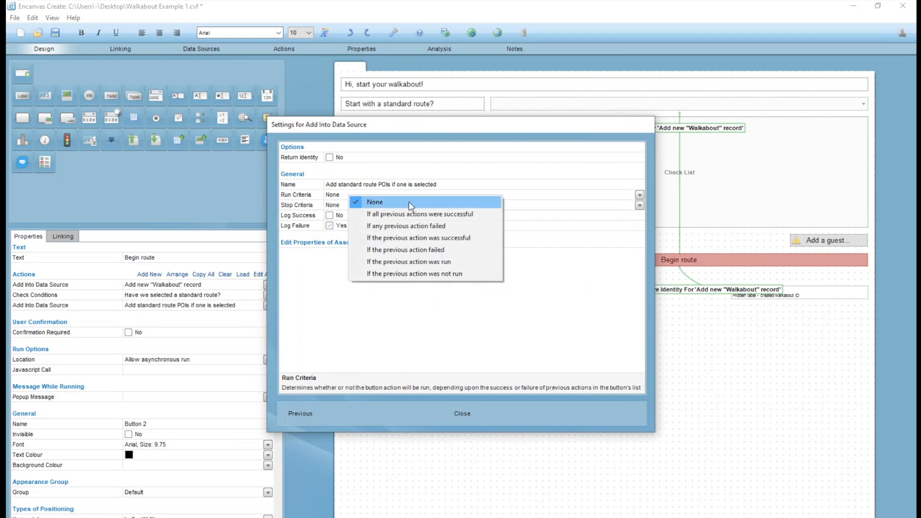
click(403, 248)
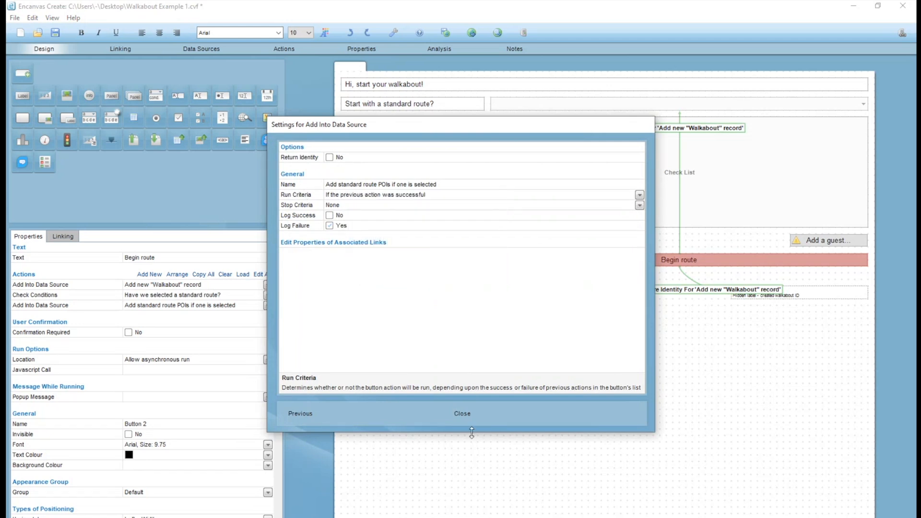
click(462, 413)
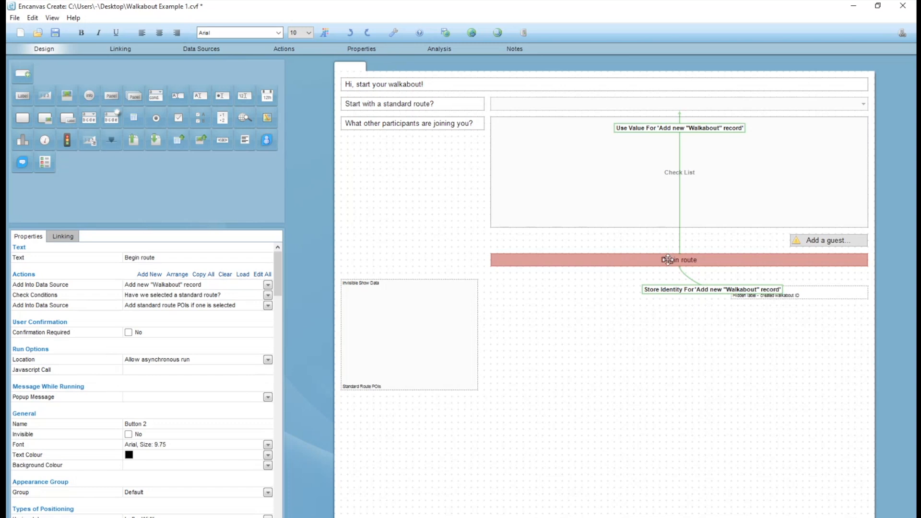
Link Begin route to the standard route drop down with Use Value for the "Add standard route POIs if one is selected" action.
click(591, 105)
click(591, 111)
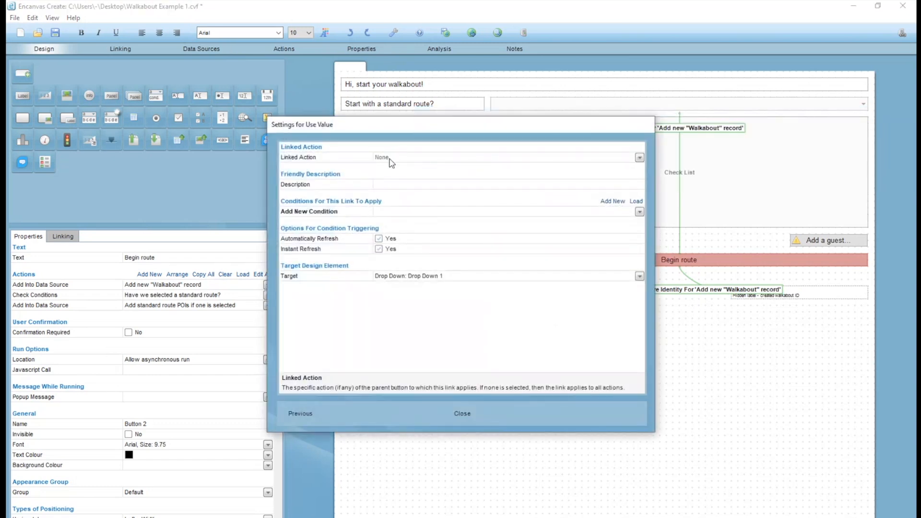
click(382, 157)
click(436, 207)
click(468, 412)
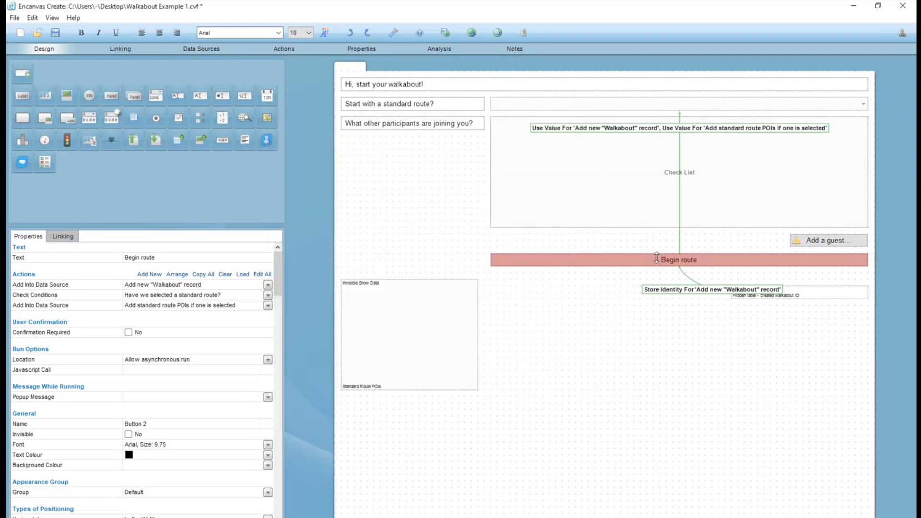
Add a Use Value link from Begin route to the Standard Route POIs Show Data for "Add standard route POIs if one is selected".
right_click(394, 320)
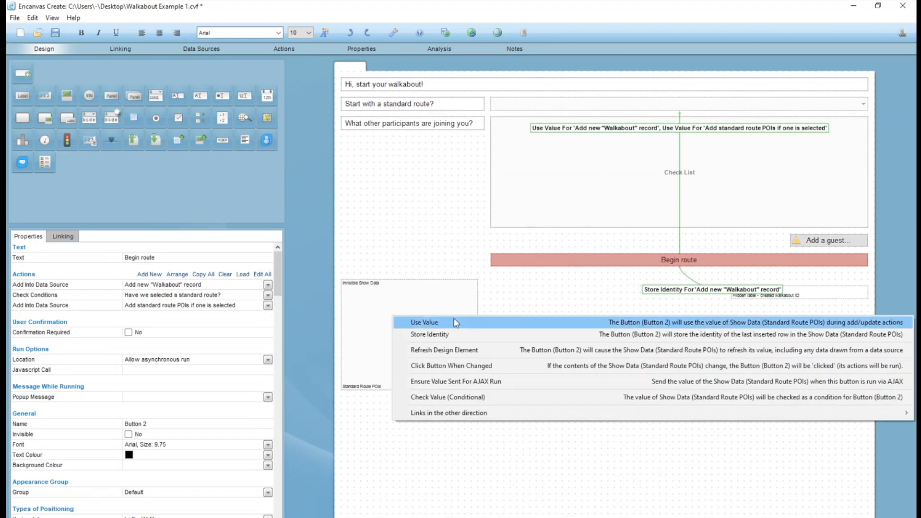
click(454, 322)
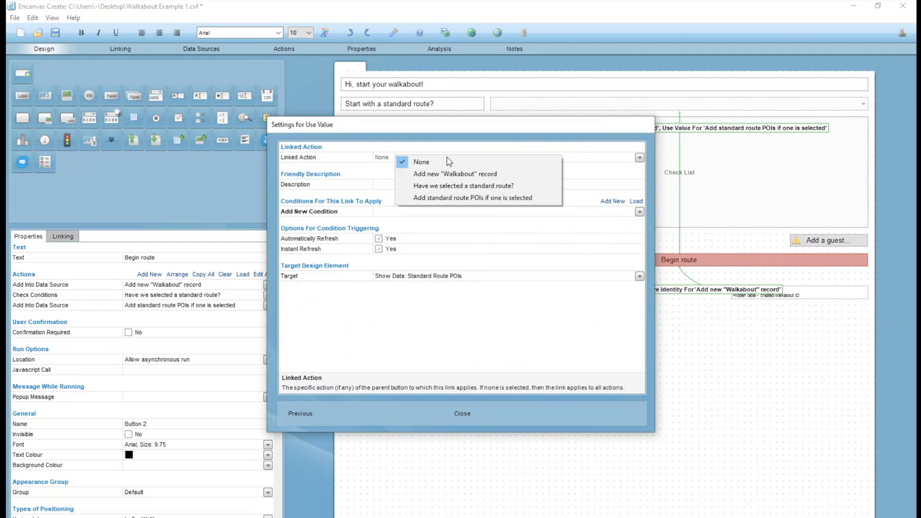
click(451, 197)
click(463, 411)
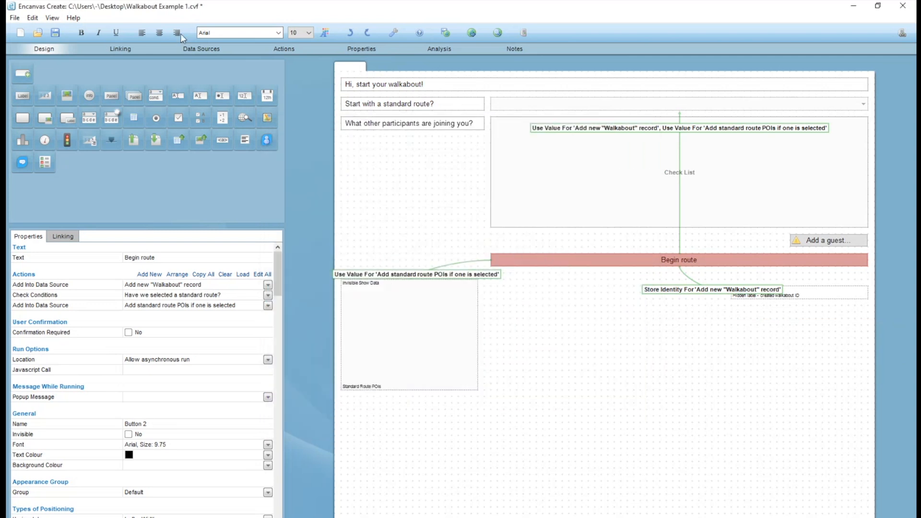
Restrict the Begin route button's "Add standard route POIs if one is selected" action to the Walkabouts_Join_POIs table.
click(191, 51)
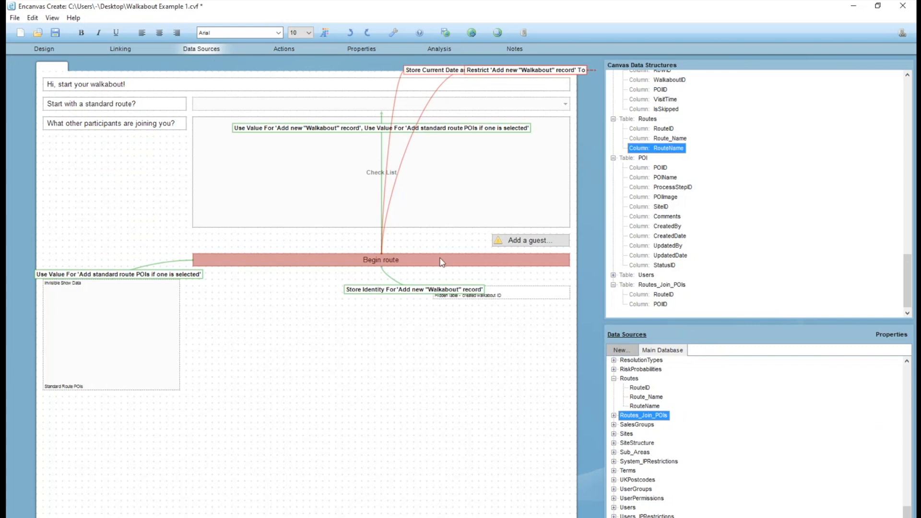
scroll(635, 243, up, 4)
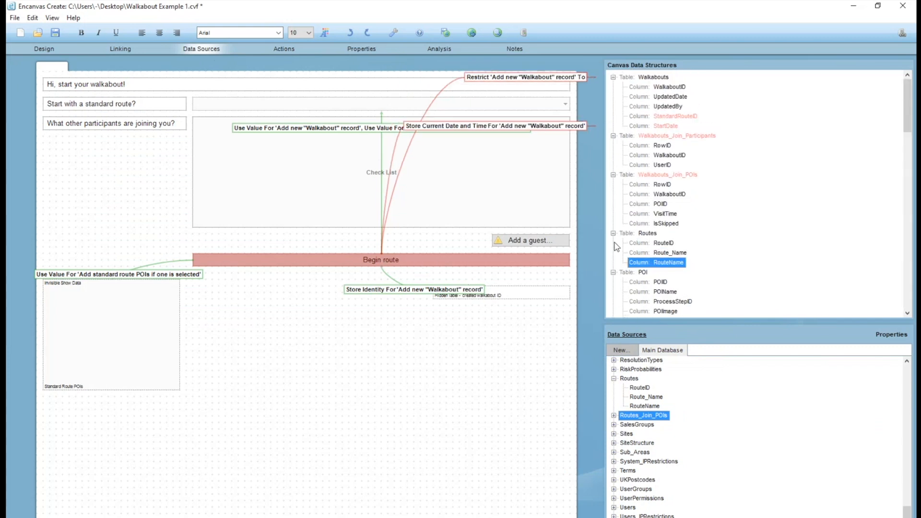
mouse_move(579, 188)
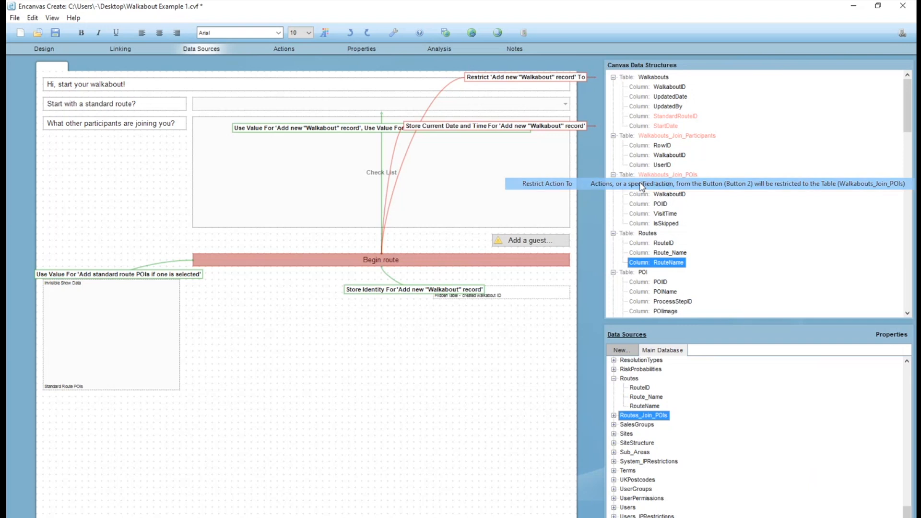
double_click(640, 182)
click(420, 159)
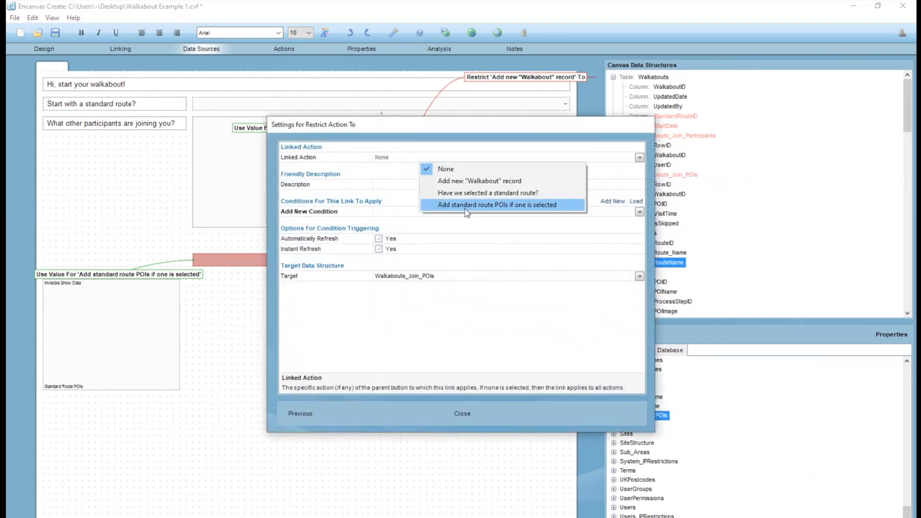
click(484, 205)
click(462, 415)
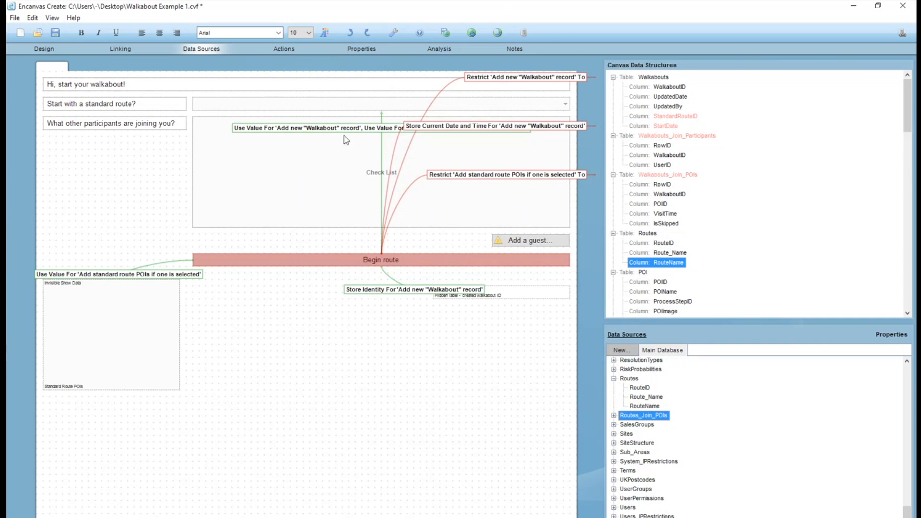
Examine how the standard route drop down, the Standard Route POIs element and Begin route link to the canvas data structures.
click(343, 102)
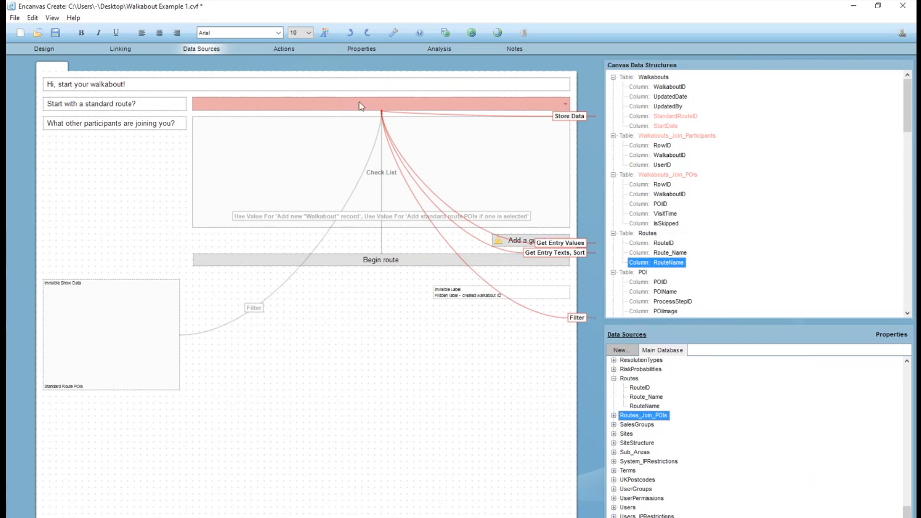
scroll(729, 185, down, 1)
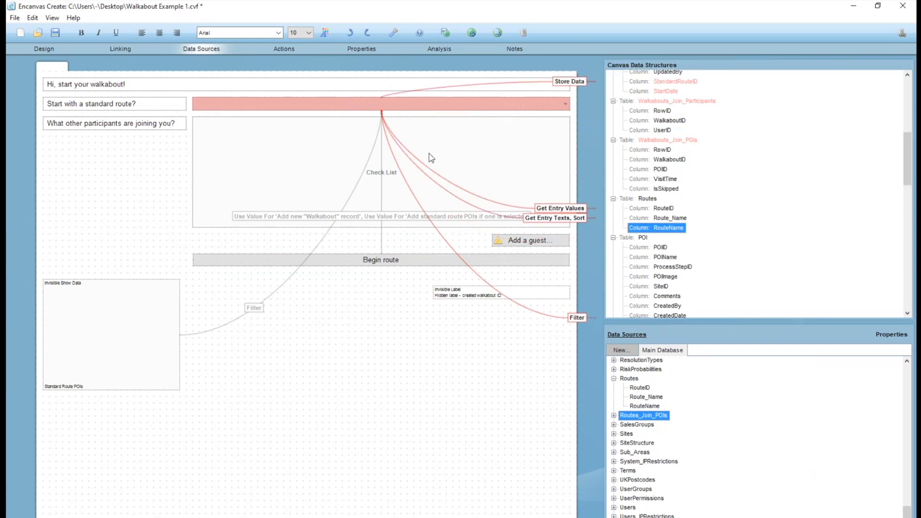
scroll(707, 99, up, 1)
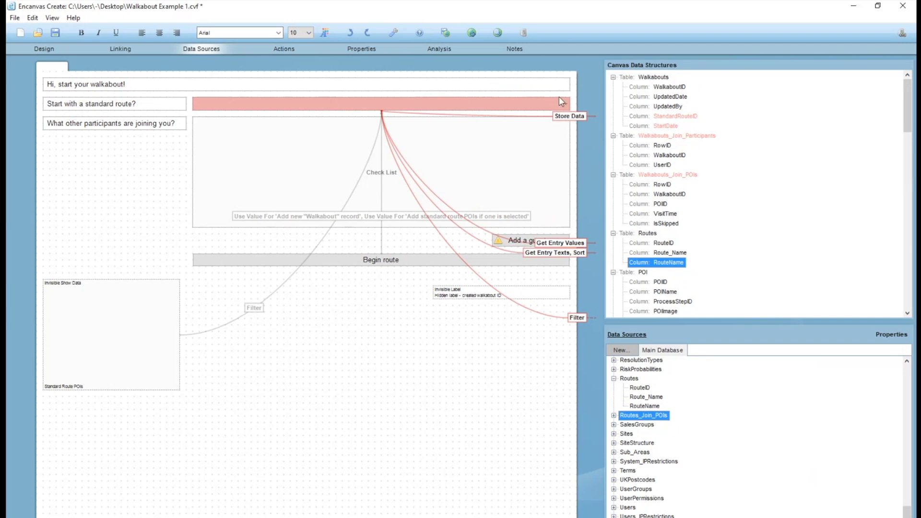
scroll(661, 126, down, 1)
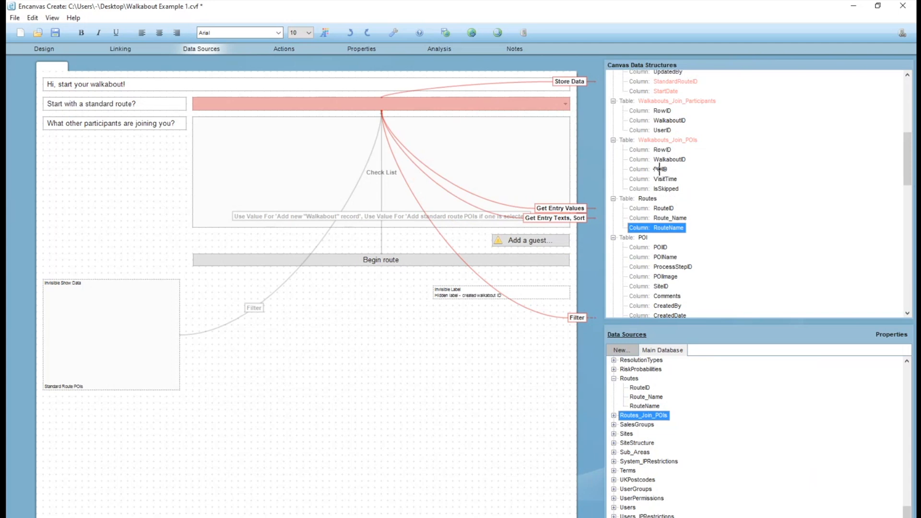
drag(660, 169, 582, 143)
click(386, 261)
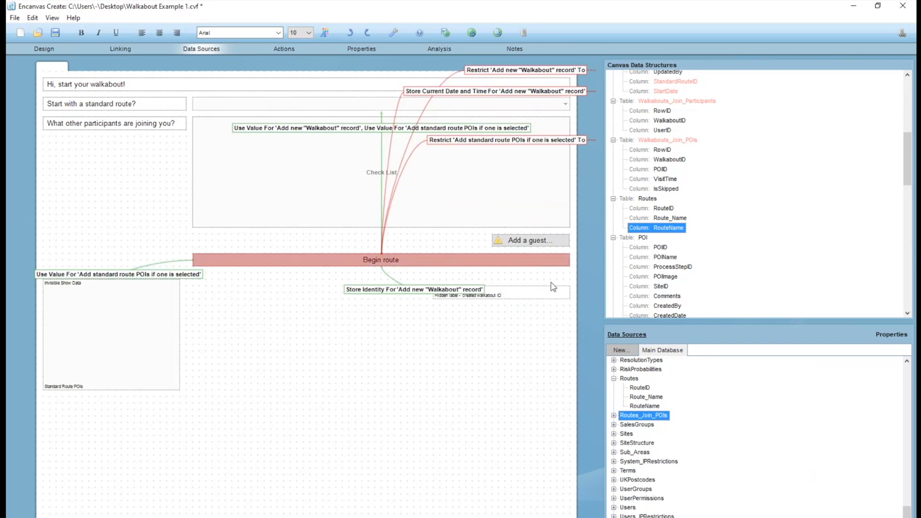
scroll(732, 230, up, 1)
scroll(648, 228, down, 1)
scroll(683, 237, down, 2)
scroll(682, 237, up, 2)
click(314, 109)
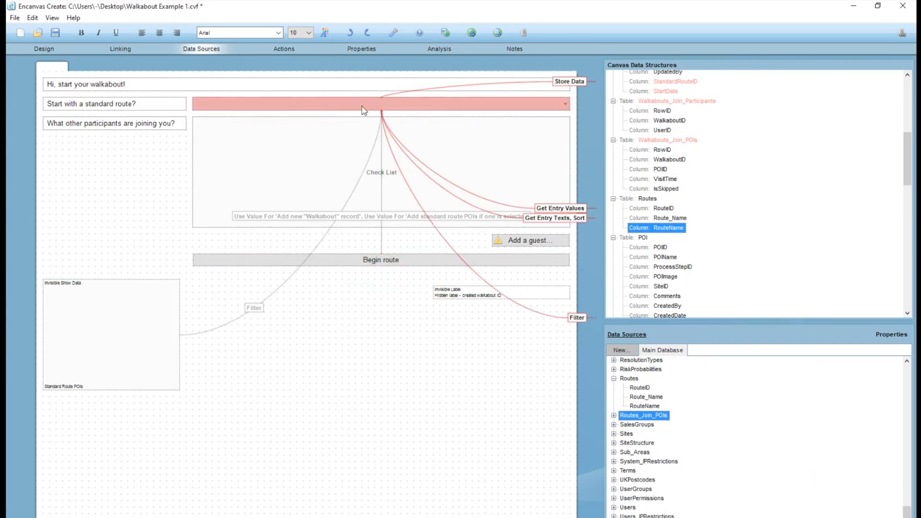
click(306, 262)
click(45, 47)
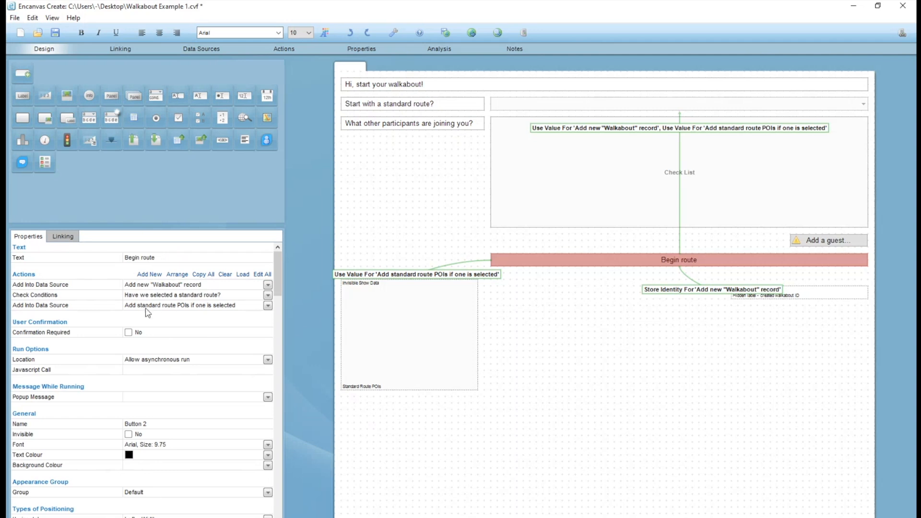
click(202, 49)
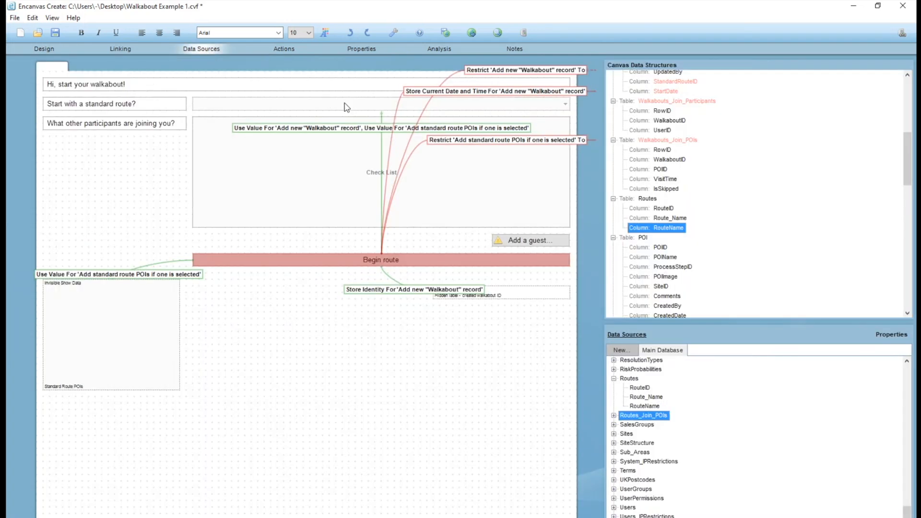
click(350, 104)
scroll(688, 258, down, 3)
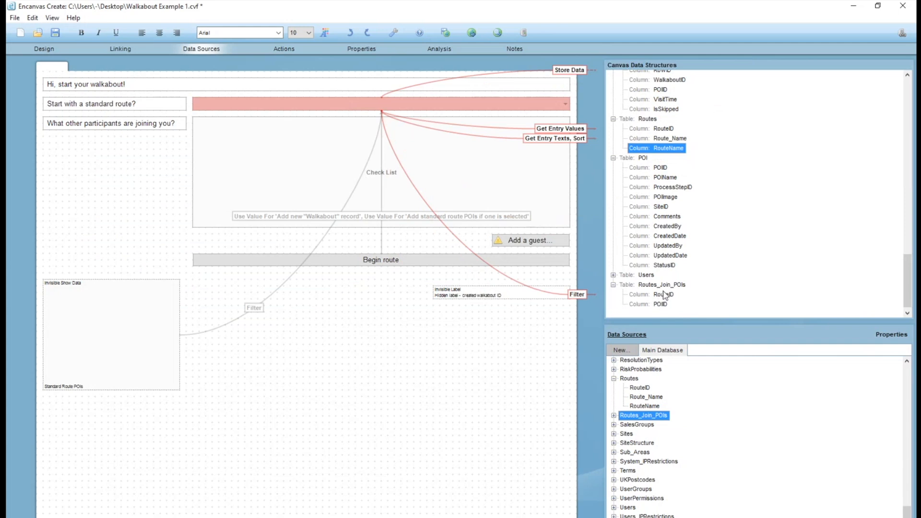
click(111, 343)
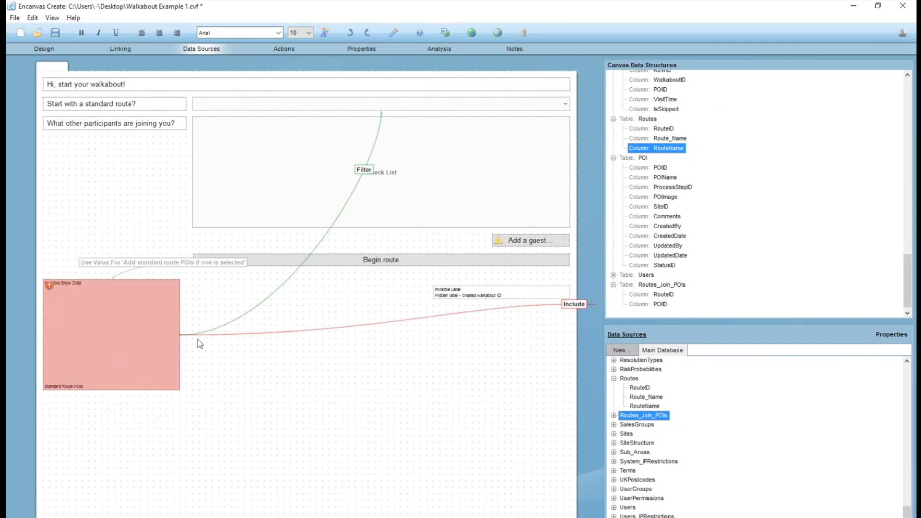
click(386, 263)
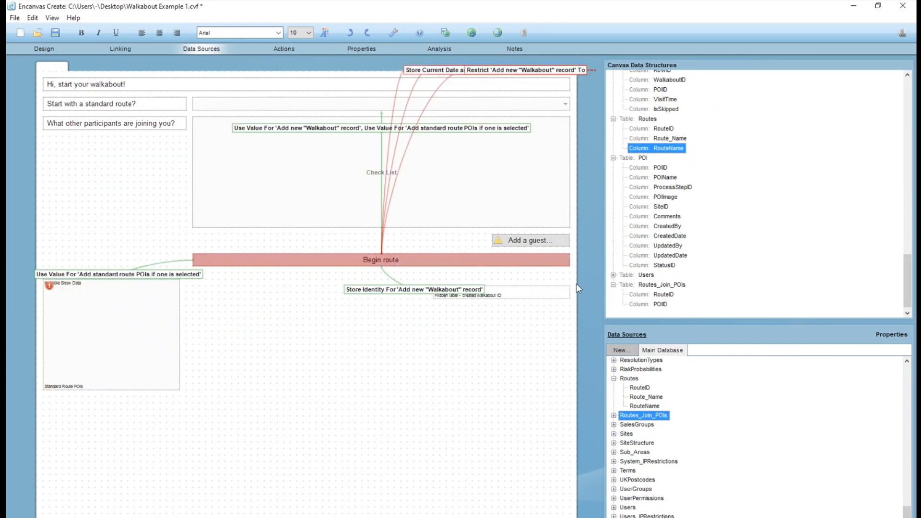
scroll(667, 255, up, 4)
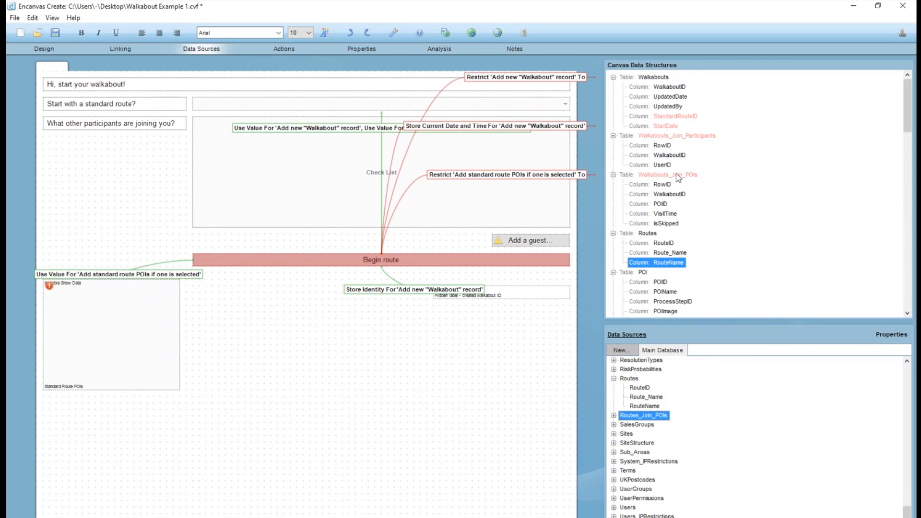
click(677, 176)
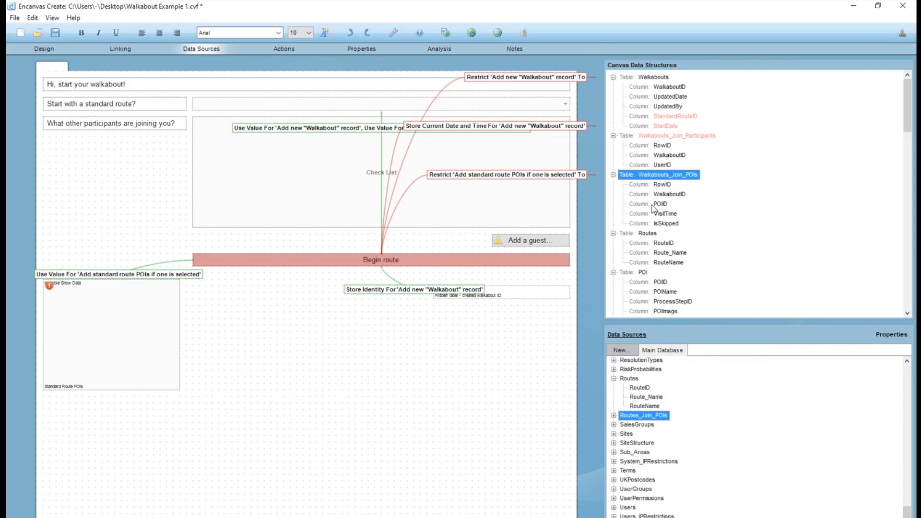
Retarget the "Add standard route POIs if one is selected" Use Value link from Drop Down 1 to the hidden created walkabout ID label.
double_click(374, 133)
click(278, 146)
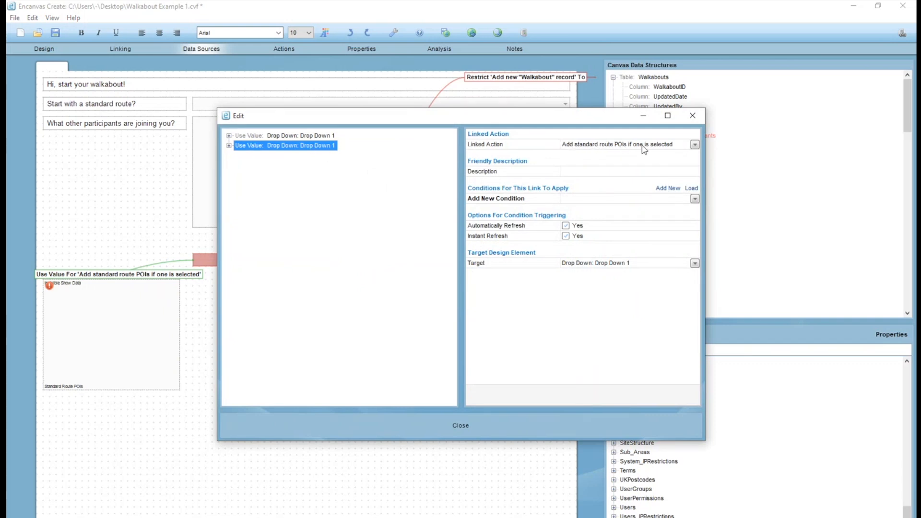
click(597, 266)
click(597, 267)
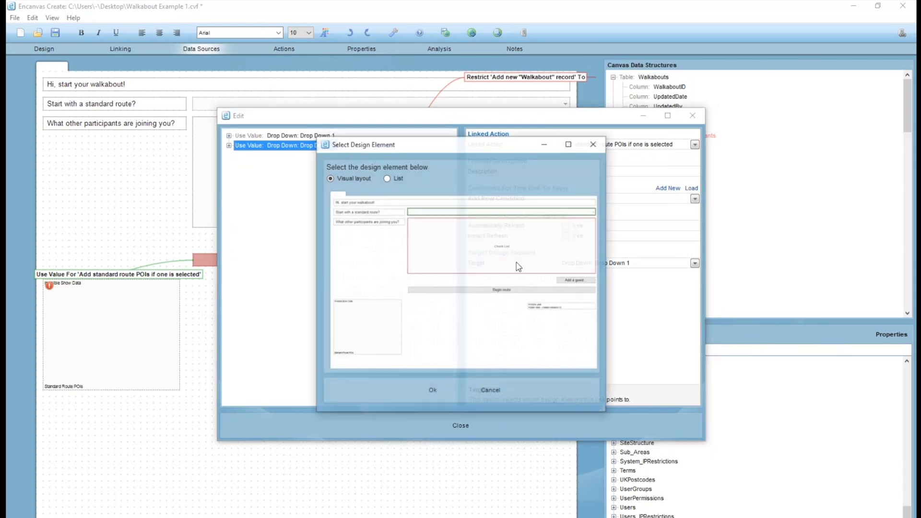
double_click(545, 309)
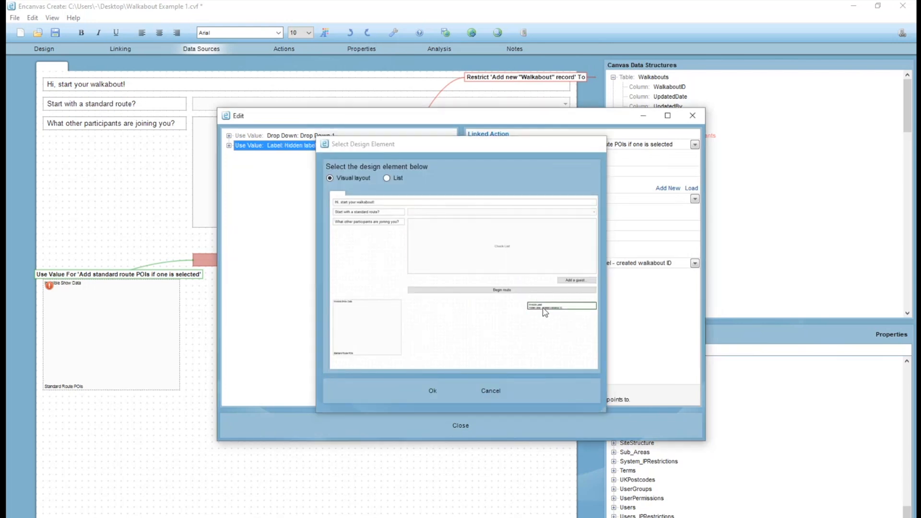
click(468, 425)
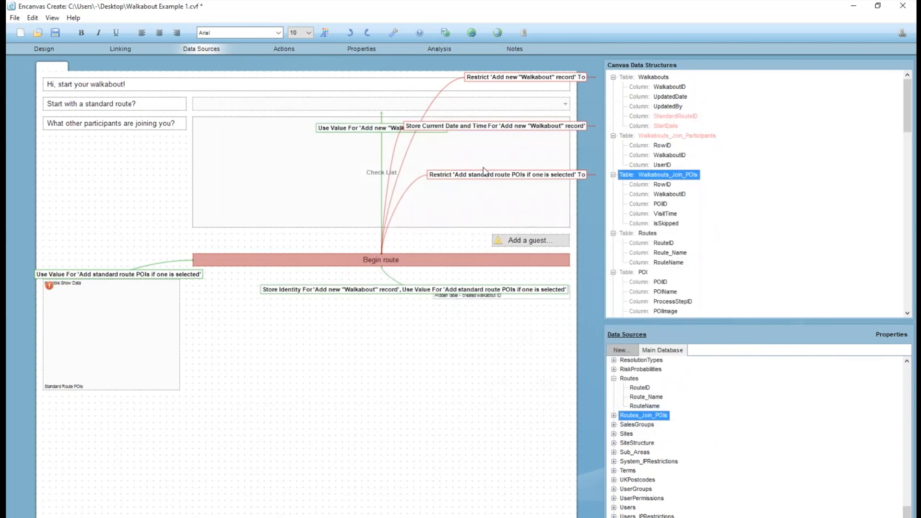
Add a Store Data link from the hidden created walkabout ID label to the WalkaboutID column of Walkabouts_Join_POIs.
click(505, 298)
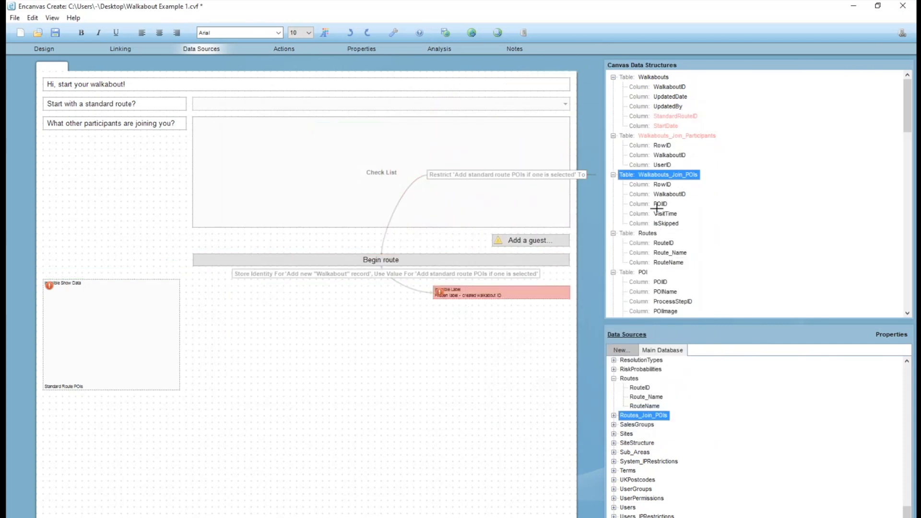
drag(455, 285, 667, 195)
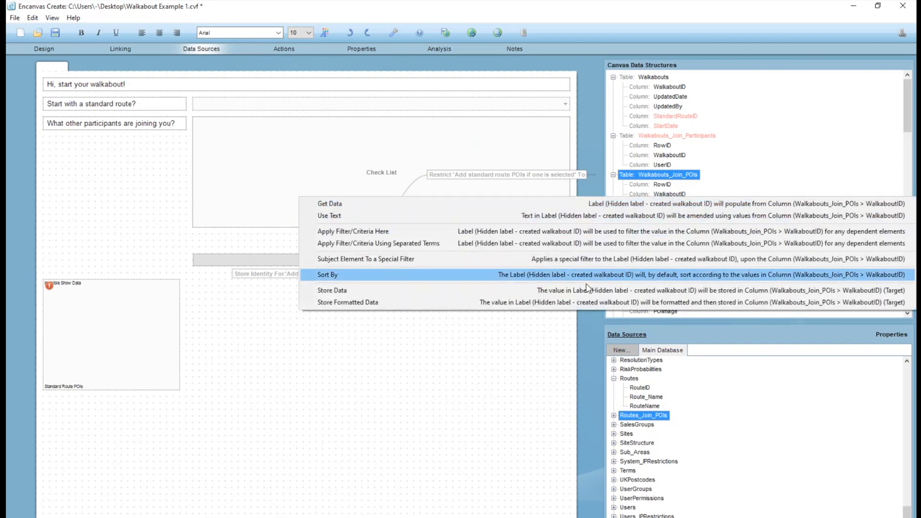
click(650, 290)
Link the Standard Route POIs Show Data to Walkabouts_Join_POIs > POIID with Store Selected Value(s), using Routes_Join_POIs > POIID as source link.
click(107, 342)
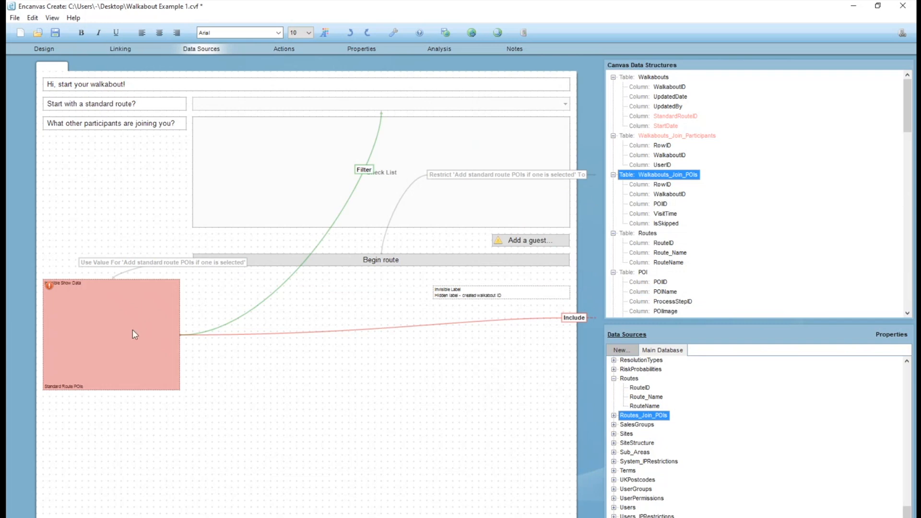
drag(573, 250, 657, 203)
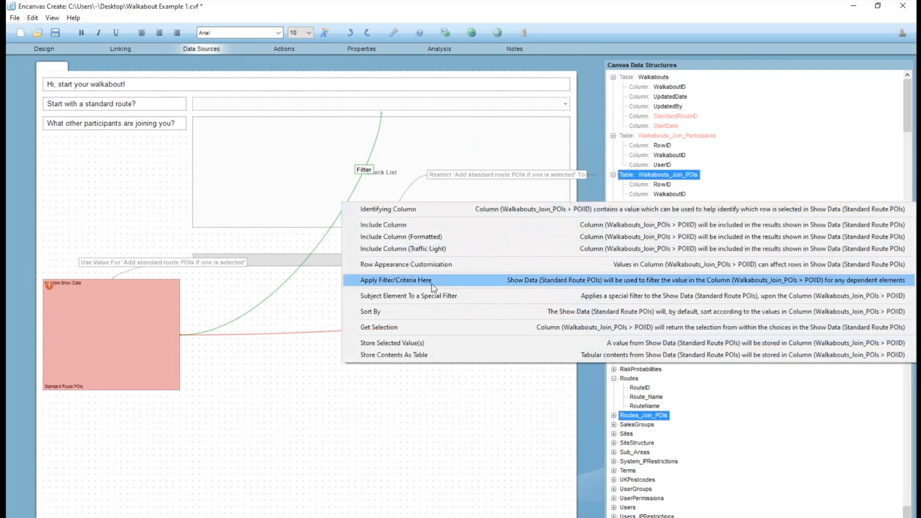
click(404, 343)
click(408, 159)
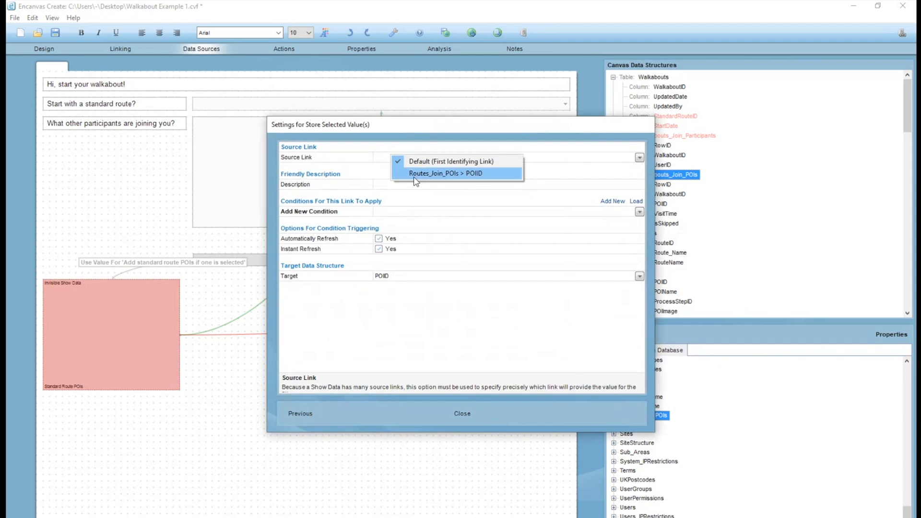
click(413, 173)
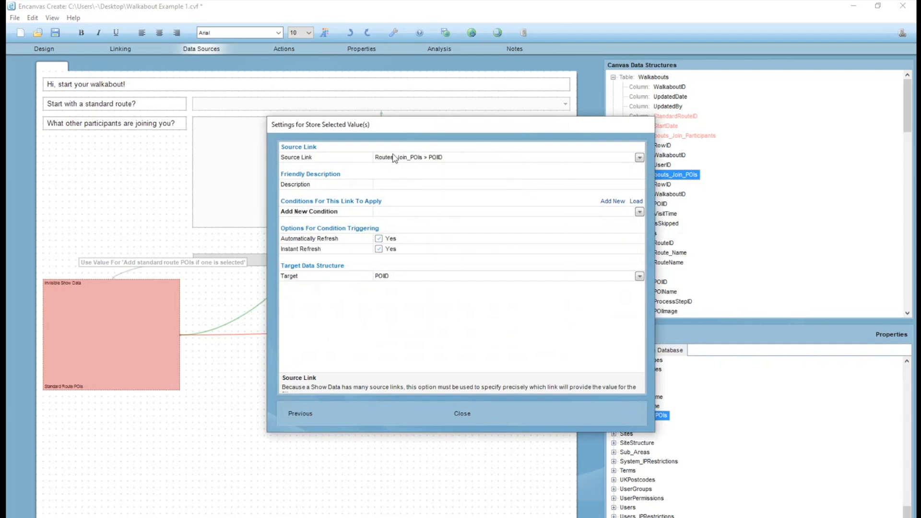
click(455, 413)
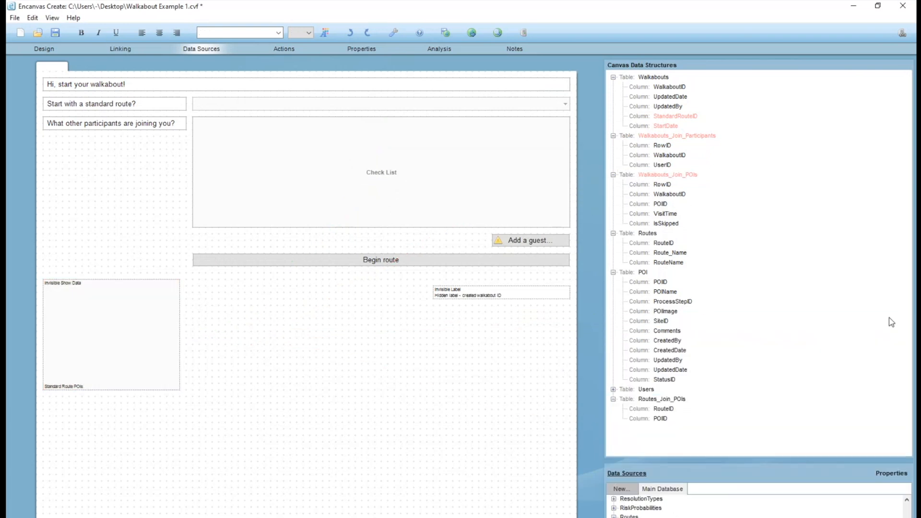
Select the Walkabouts_Join_POIs columns from RowID through IsSkipped to review the links that store data in them.
click(650, 187)
shift+click(667, 223)
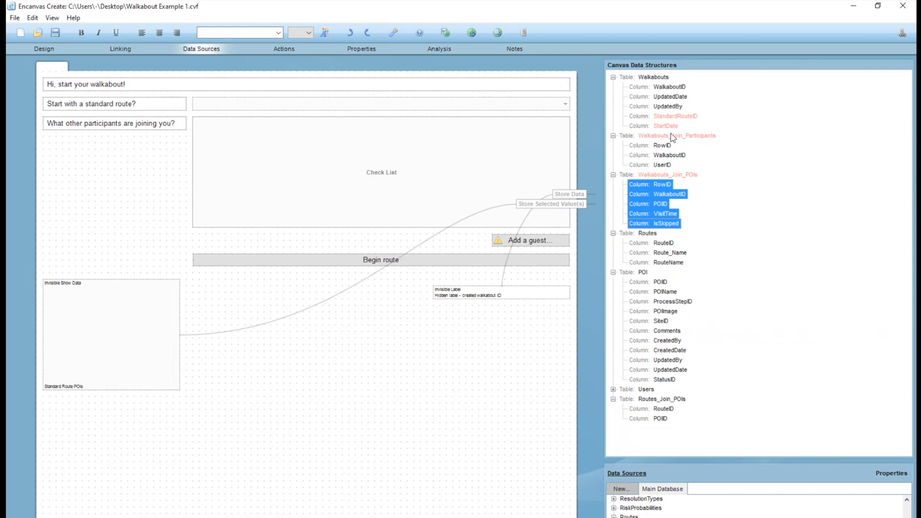
Add an Add Into Data Source action named 'Add current user in as "participant"' to the Begin route button.
click(542, 241)
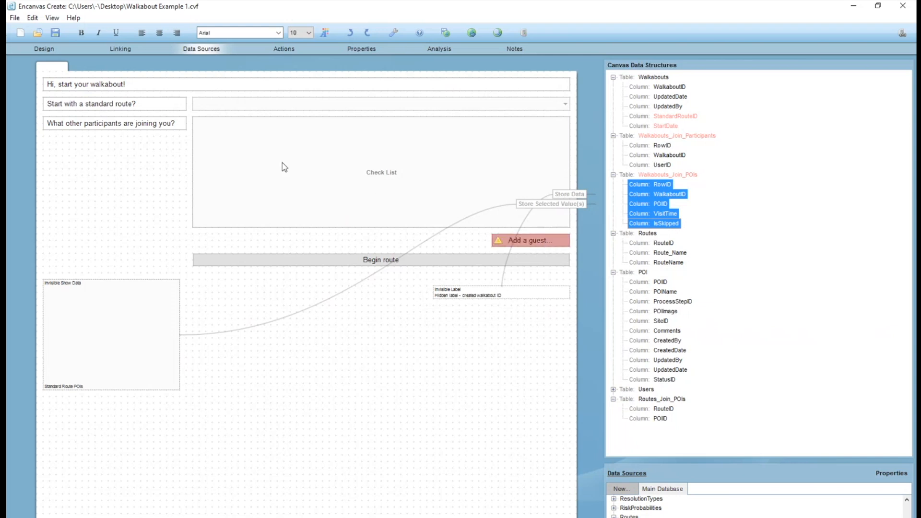
click(49, 47)
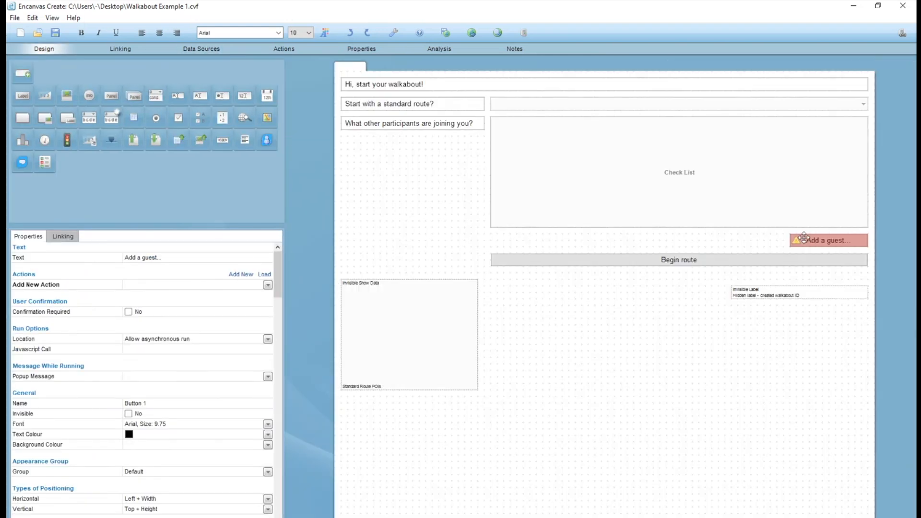
click(541, 259)
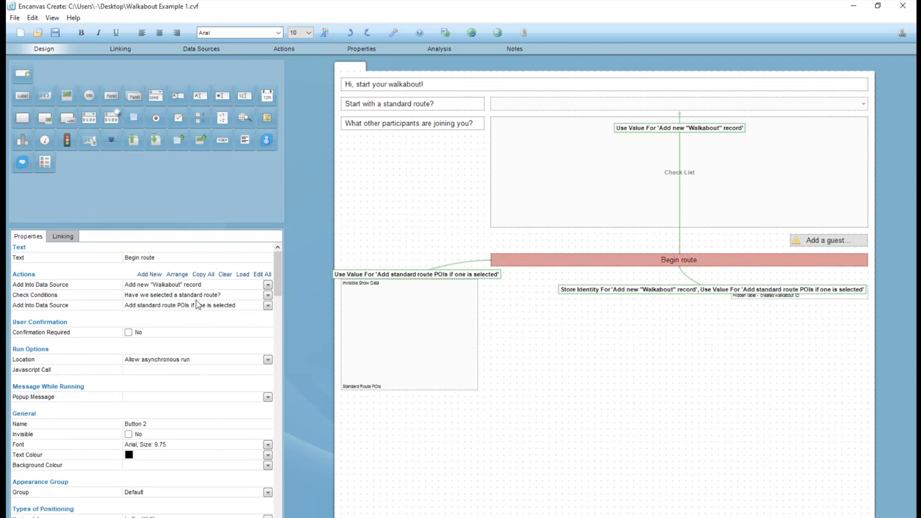
click(152, 274)
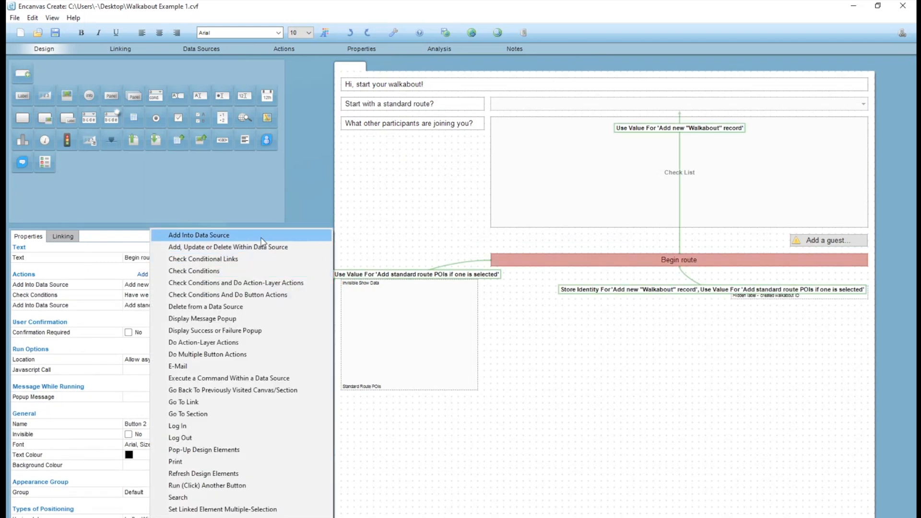
click(262, 235)
click(425, 184)
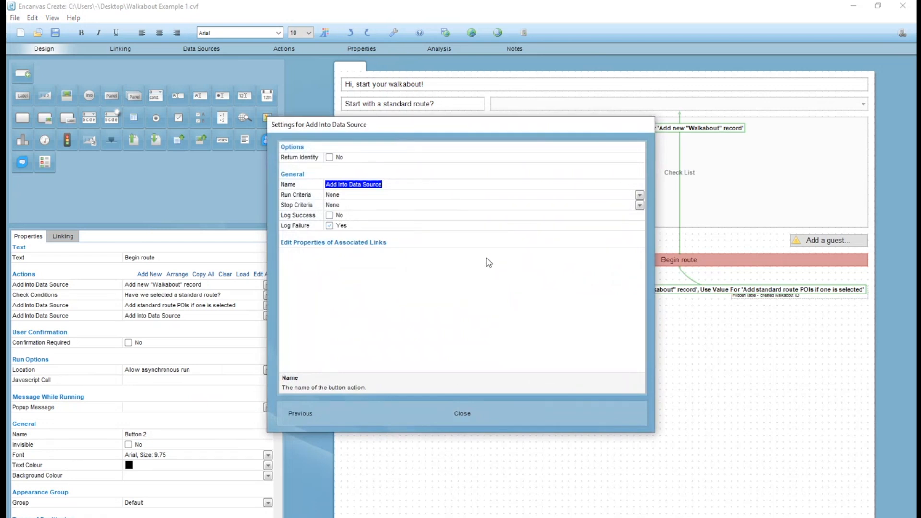
text(Add current user in as "particip)
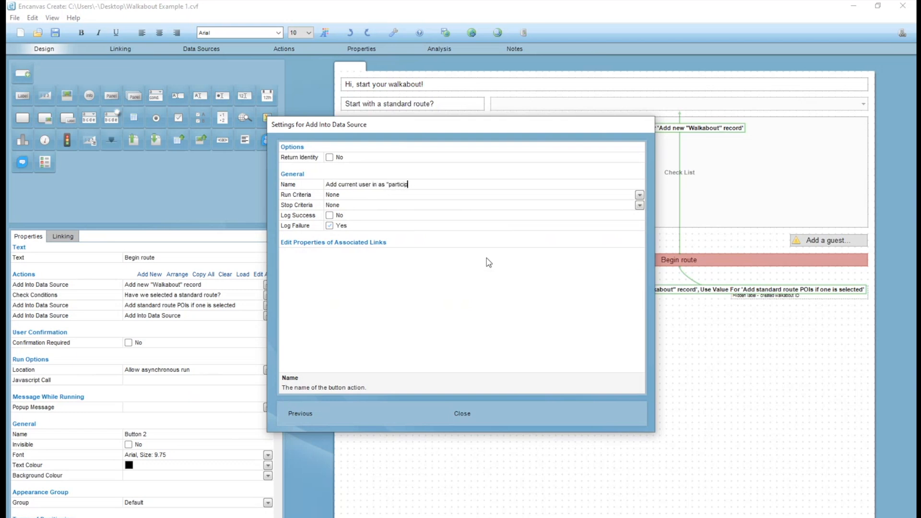
text(ant")
key(Return)
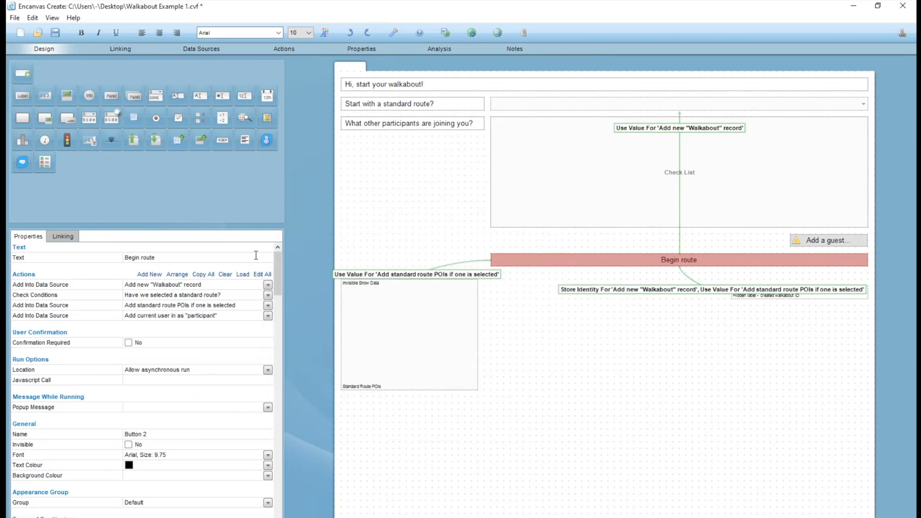
Add a Check Conditions action named "Have we selected any additional participants?" to the Begin route button.
click(154, 278)
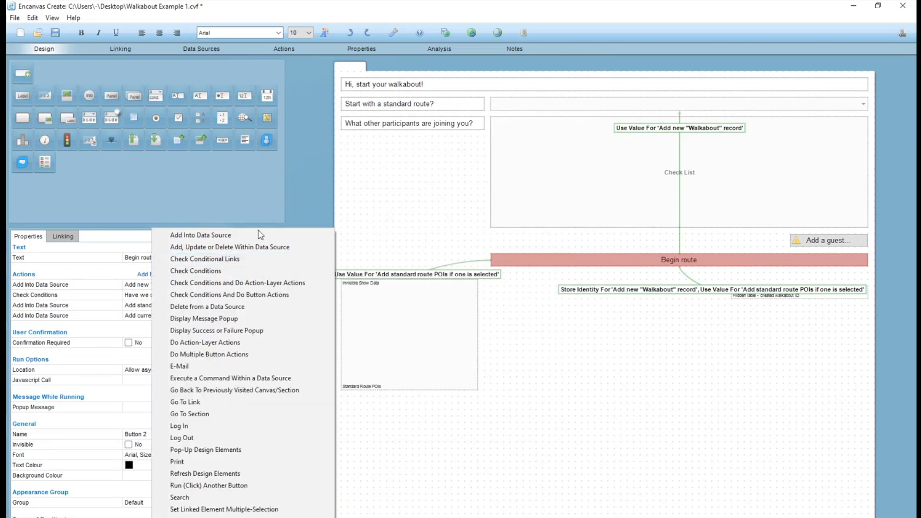
click(232, 272)
click(423, 188)
text(Have we se)
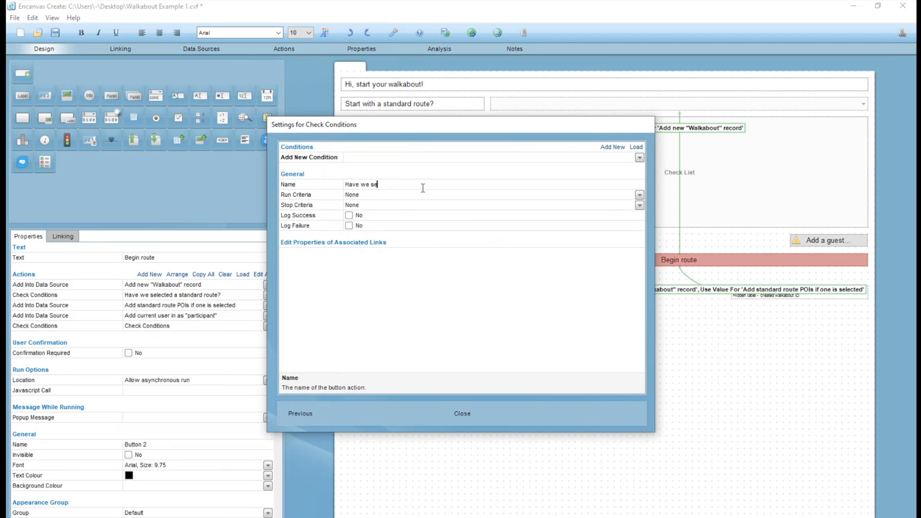
text(lected any additional participants?)
Give the additional participants check a Compare Values condition: Check List 1's design element value Not equal to (!=) Null or Empty.
click(369, 158)
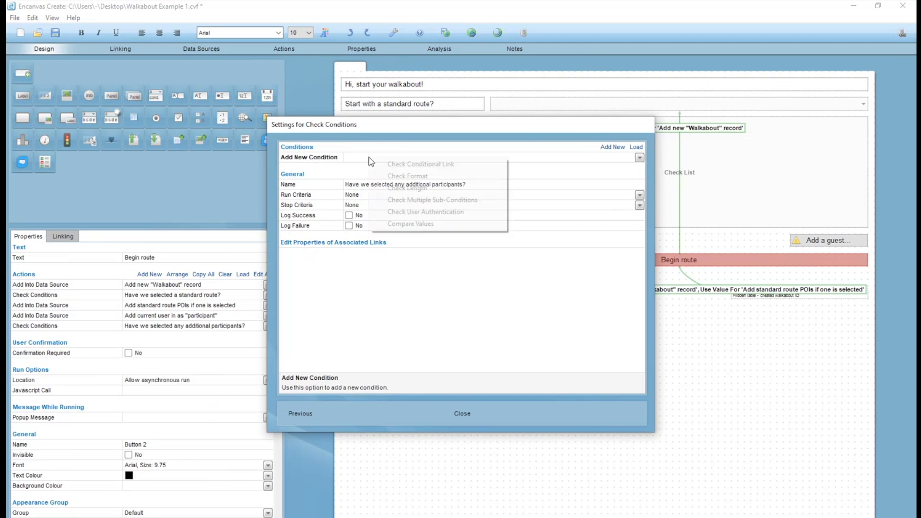
click(414, 224)
click(415, 157)
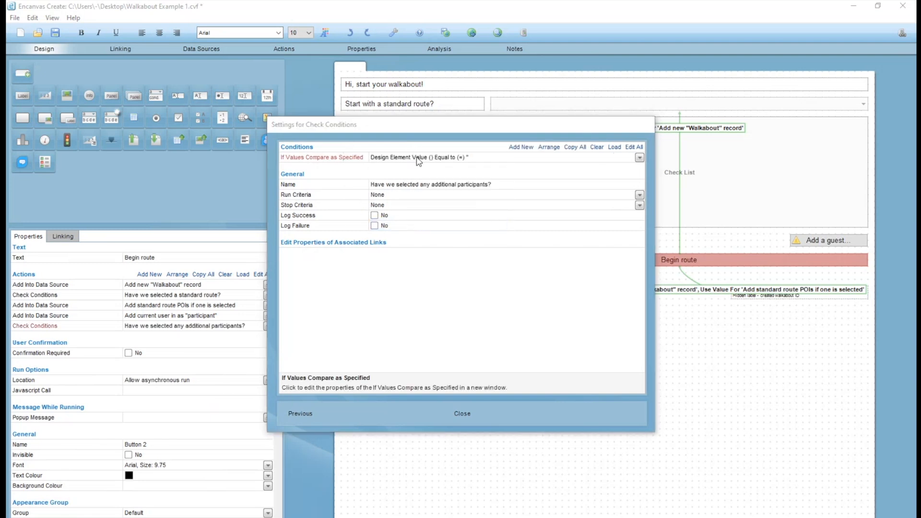
click(395, 185)
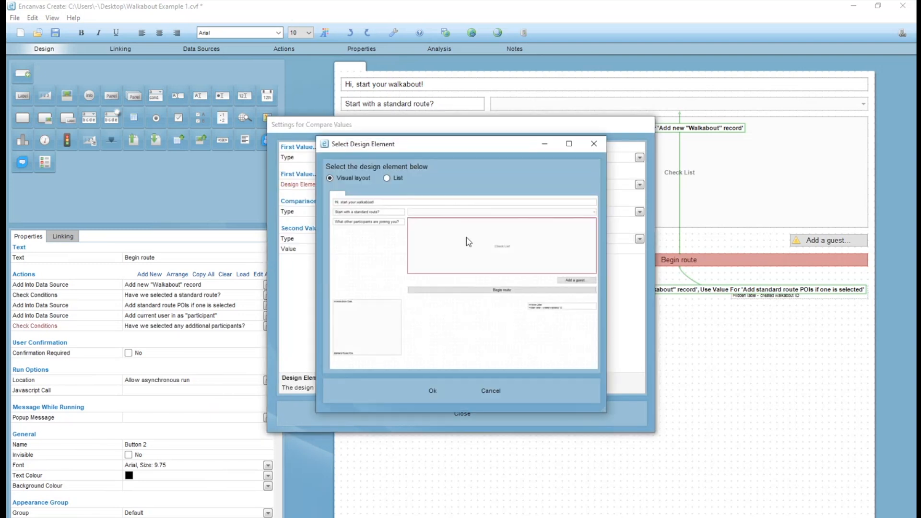
double_click(466, 238)
click(391, 212)
click(406, 229)
click(413, 238)
click(459, 328)
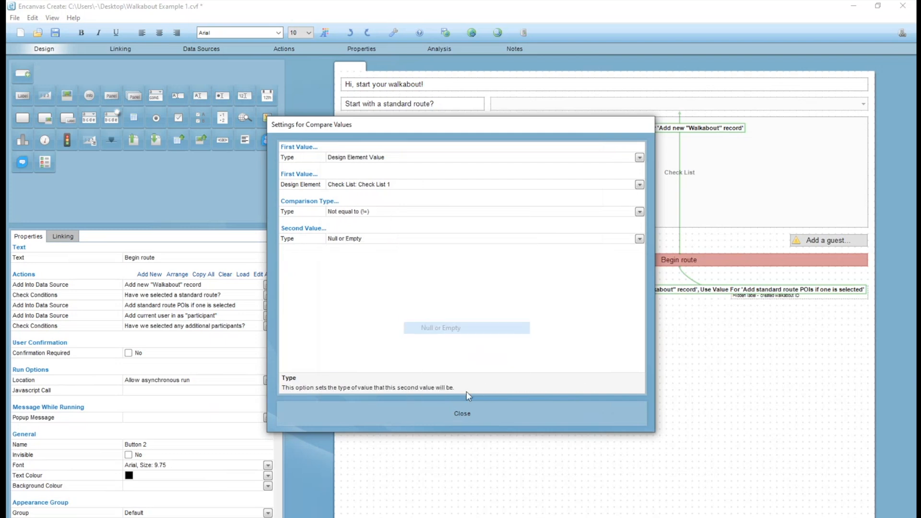
click(468, 413)
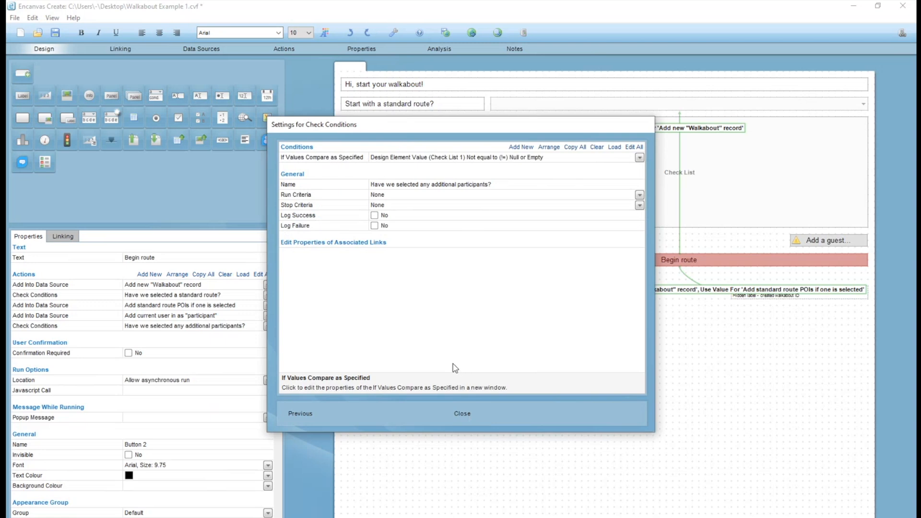
click(468, 412)
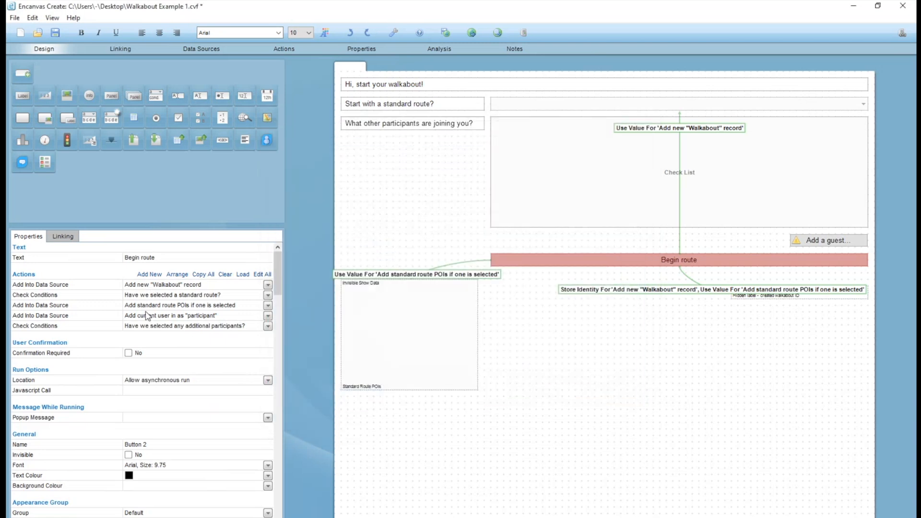
Add an Add Into Data Source action named "If so, then add additional participants" that runs only if the previous action was successful.
click(149, 273)
click(192, 238)
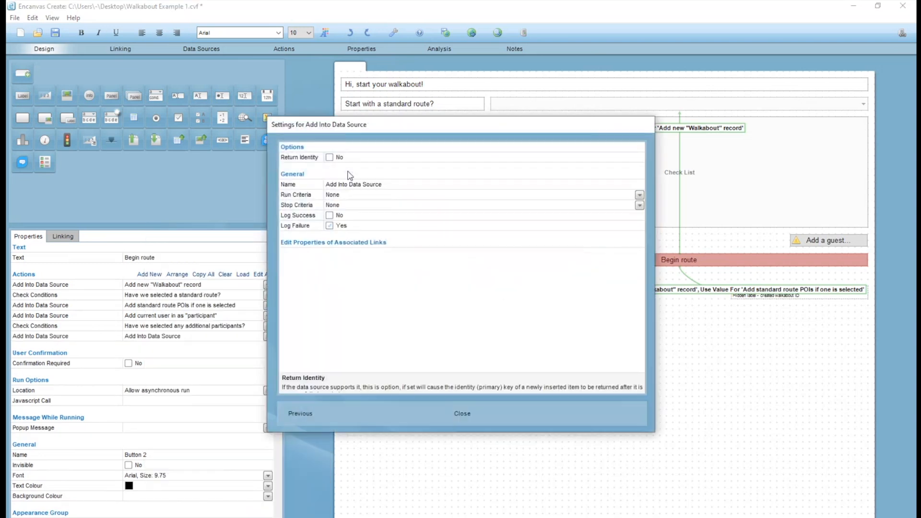
click(414, 186)
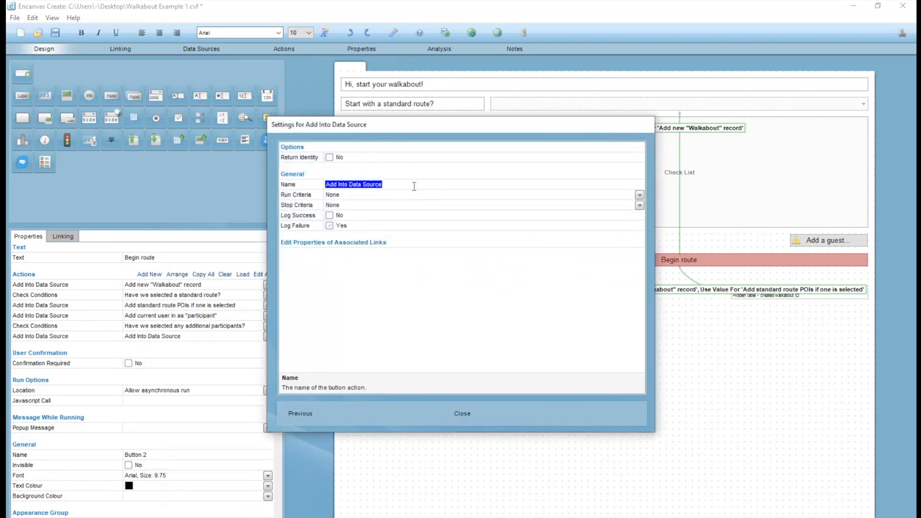
text(If so, then add additional participants)
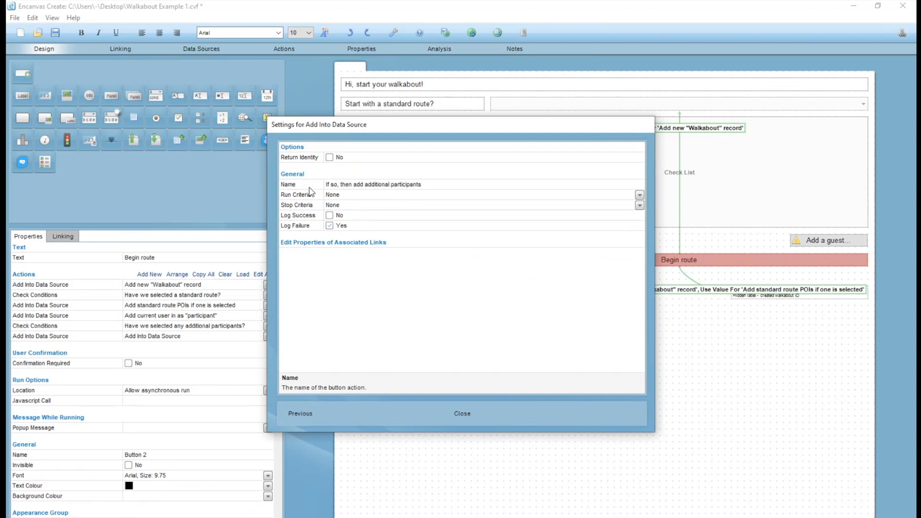
click(335, 194)
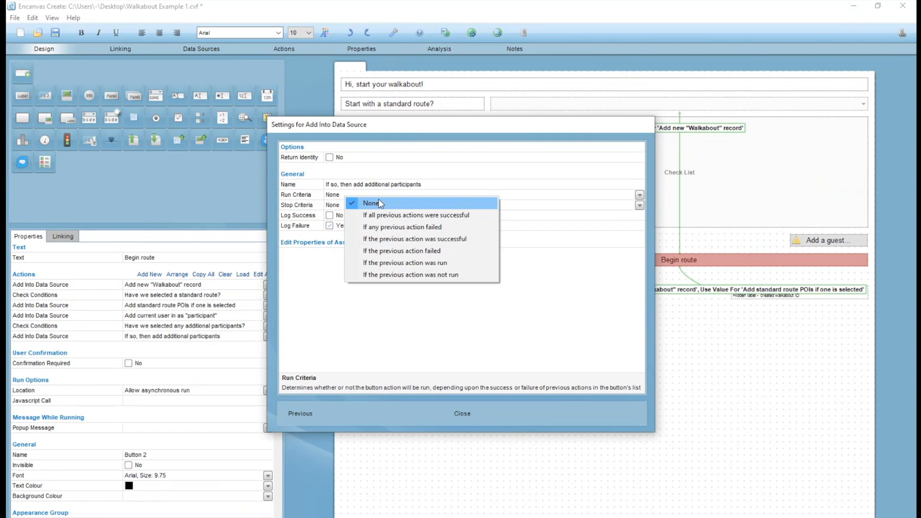
click(386, 239)
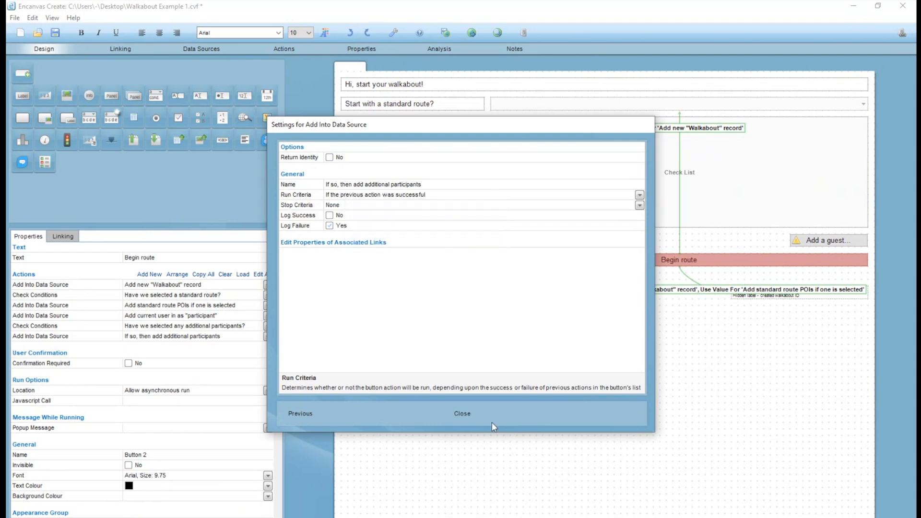
click(456, 420)
Link the Begin route button to the Walkabouts_Join_Participants table with Restrict Action To, for the 'Add current user in as "participant"' action.
click(202, 51)
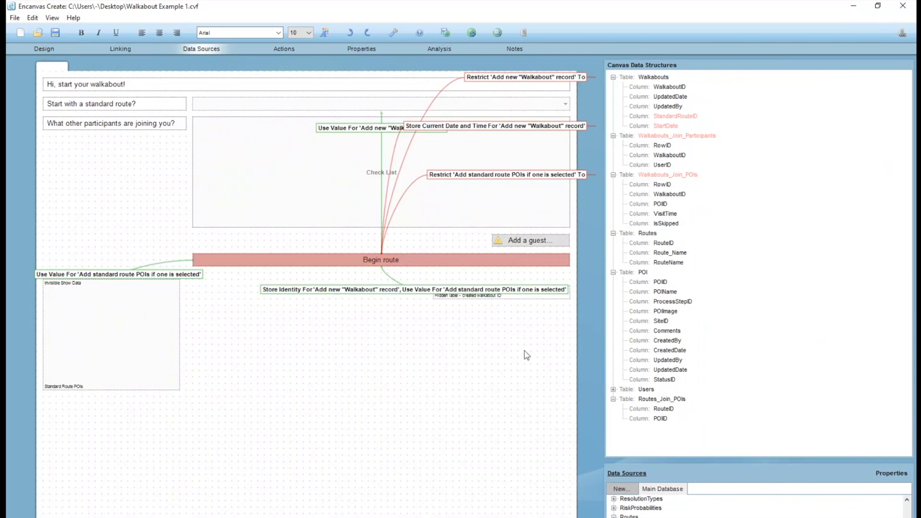
click(664, 139)
click(613, 174)
click(613, 184)
click(613, 194)
click(613, 77)
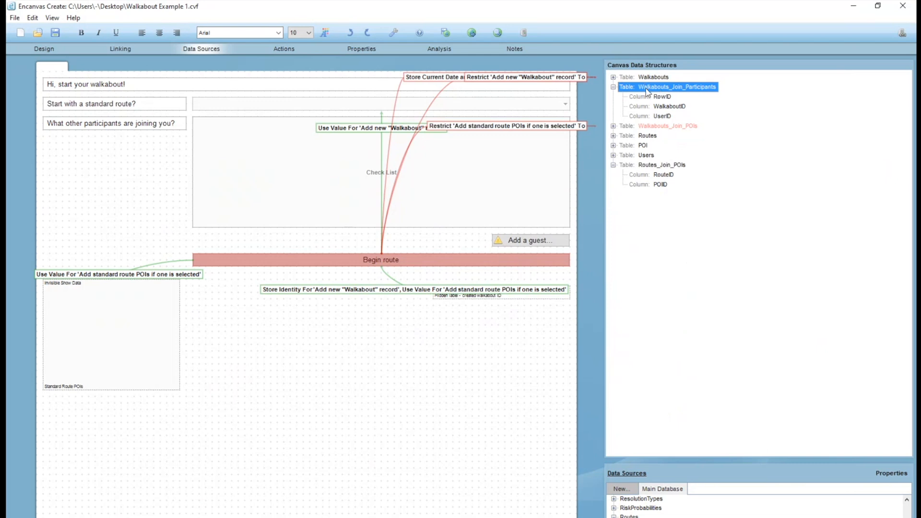
click(613, 166)
mouse_move(653, 94)
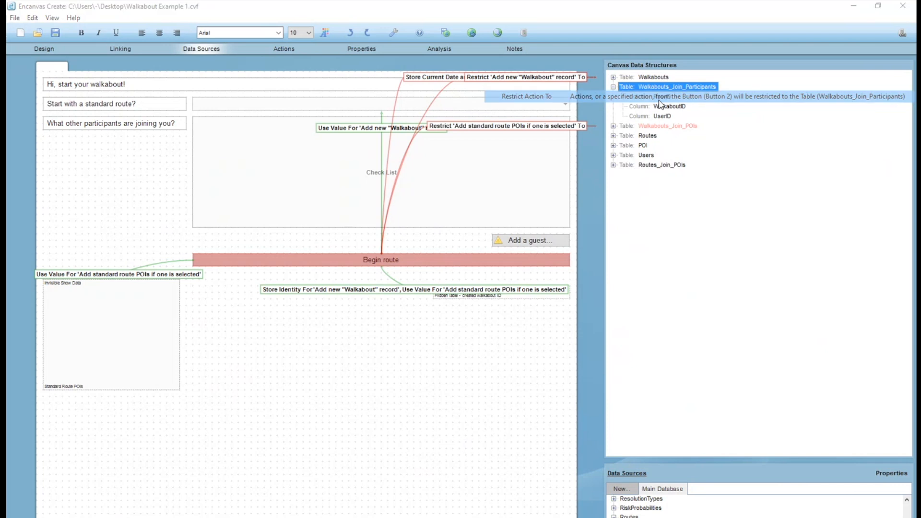
click(659, 103)
click(426, 159)
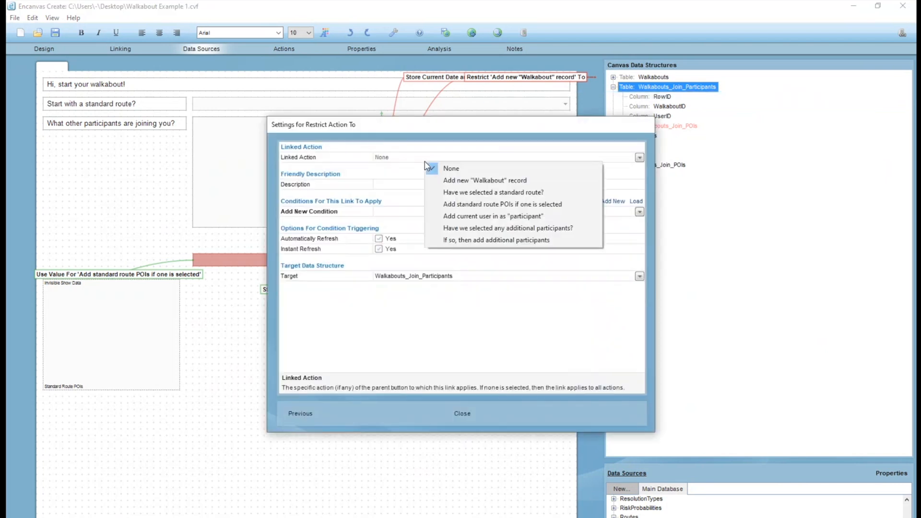
click(503, 218)
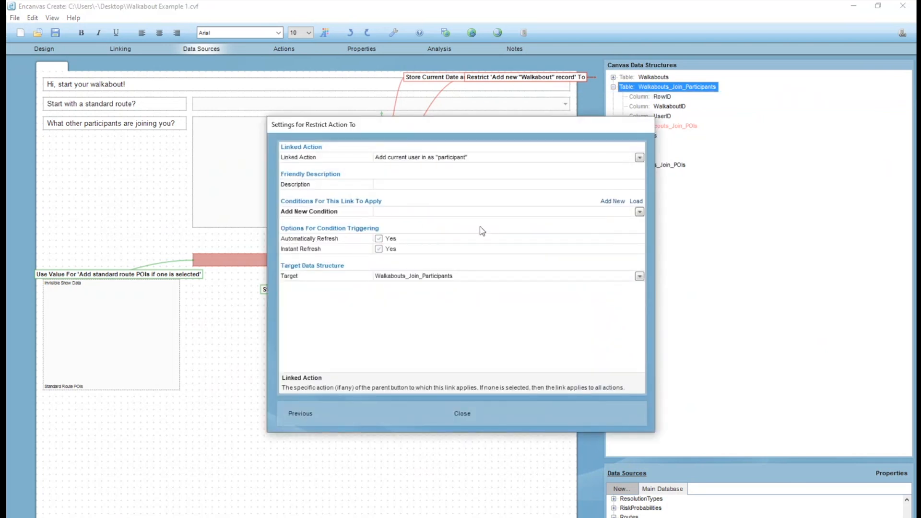
click(459, 415)
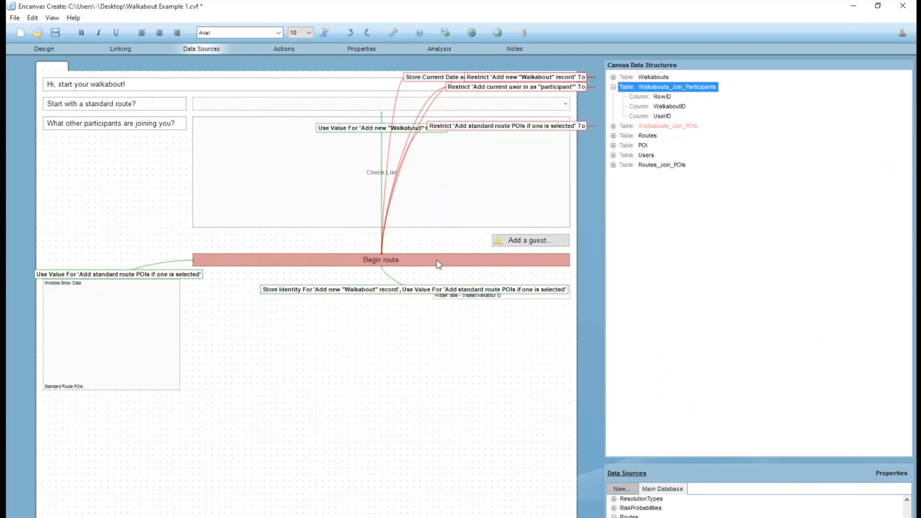
Add a Use Value link from 'Add current user in as "participant"' to the hidden walkabout ID label, and store that label in Walkabouts_Join_Participants > WalkaboutID.
click(470, 296)
click(470, 303)
click(393, 158)
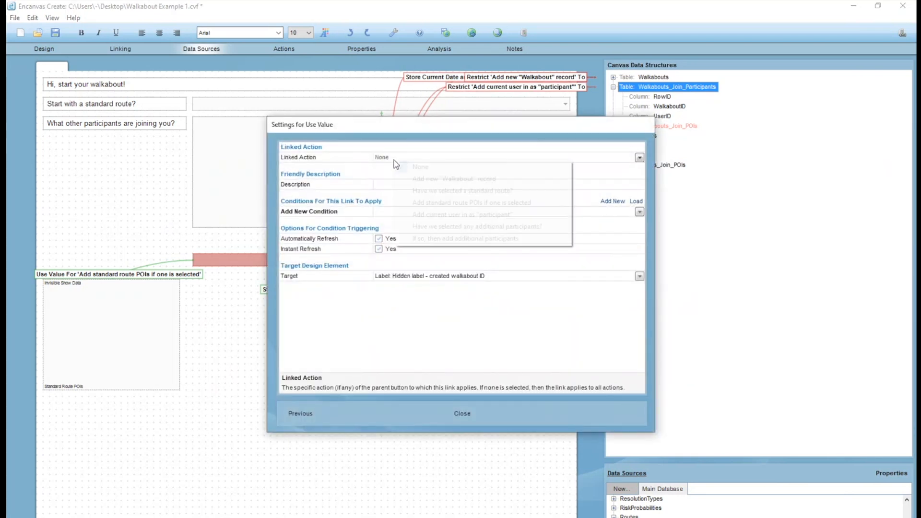
click(456, 215)
click(462, 412)
drag(473, 295, 667, 106)
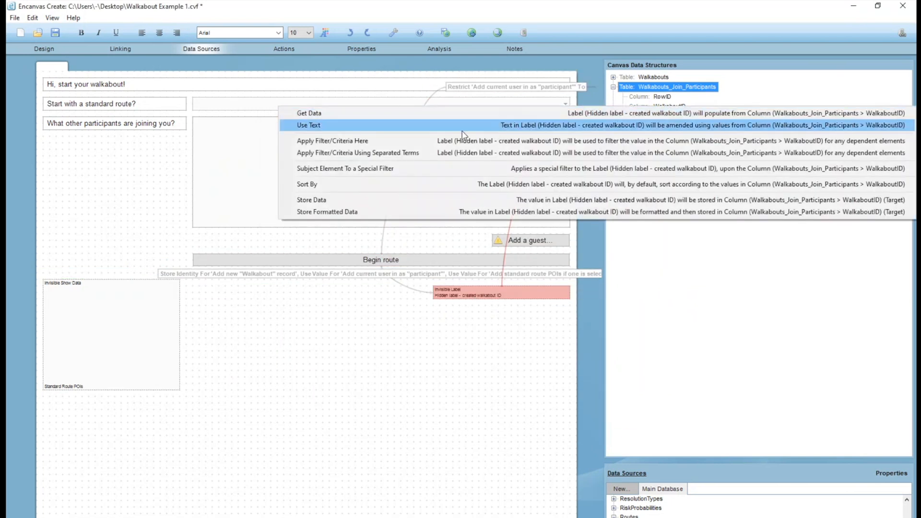
click(449, 198)
Store the special value User ID from Begin route in Walkabouts_Join_Participants > UserID for the 'Add current user in as "participant"' action.
click(388, 261)
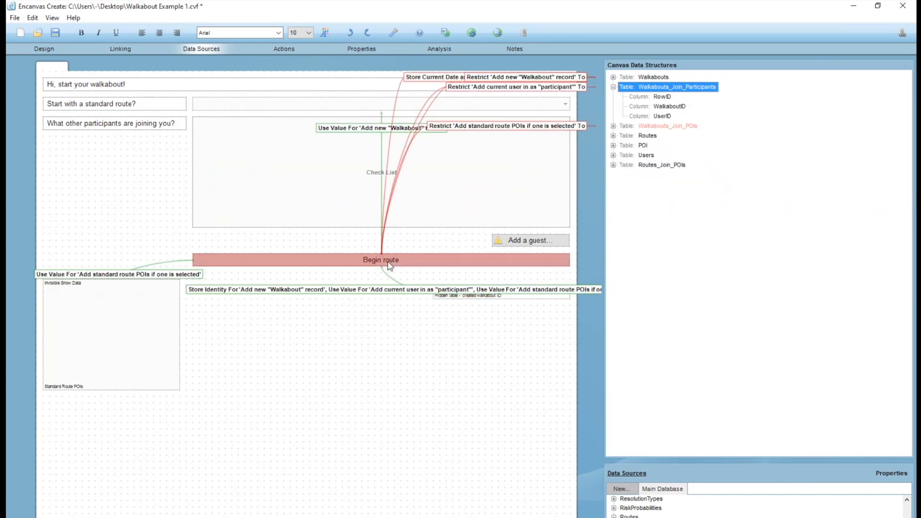
drag(466, 267, 661, 116)
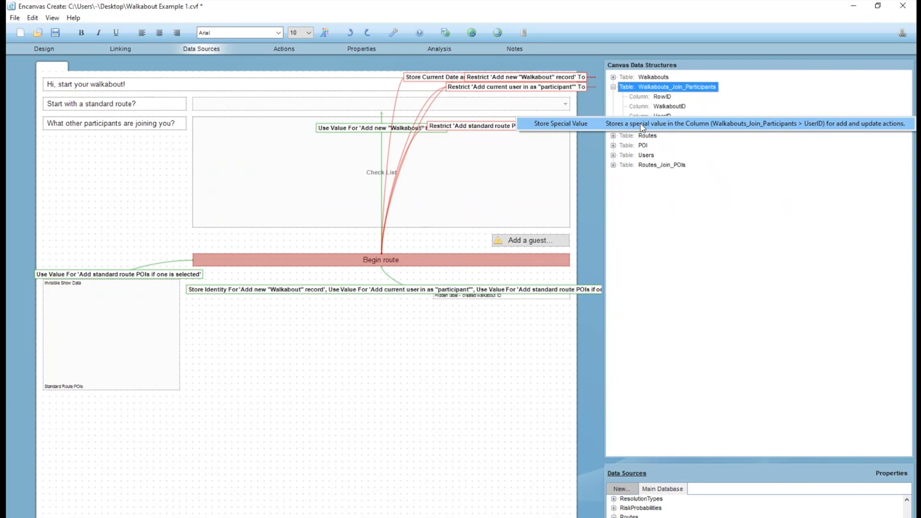
click(643, 126)
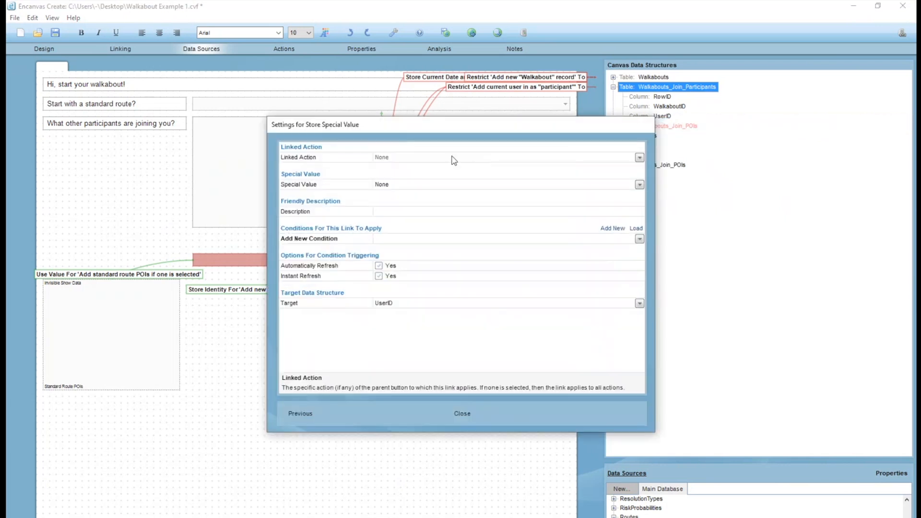
click(452, 158)
click(484, 209)
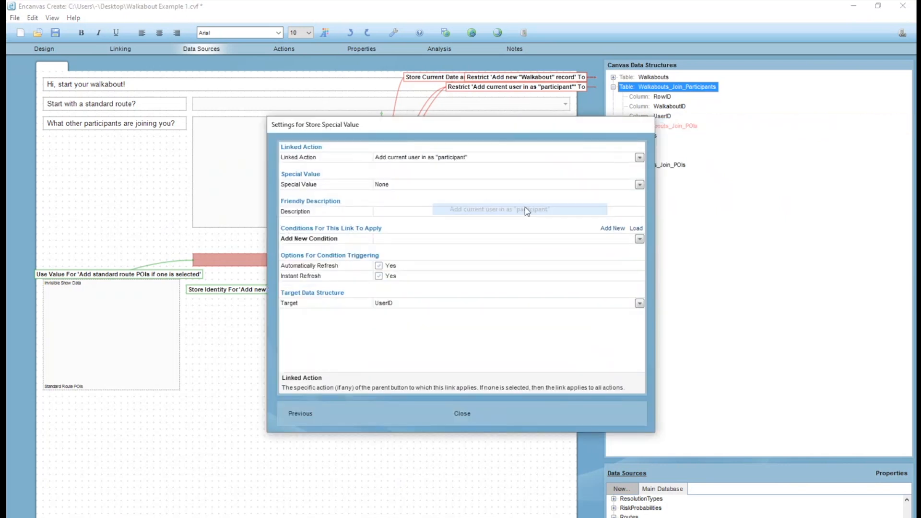
click(405, 186)
click(452, 291)
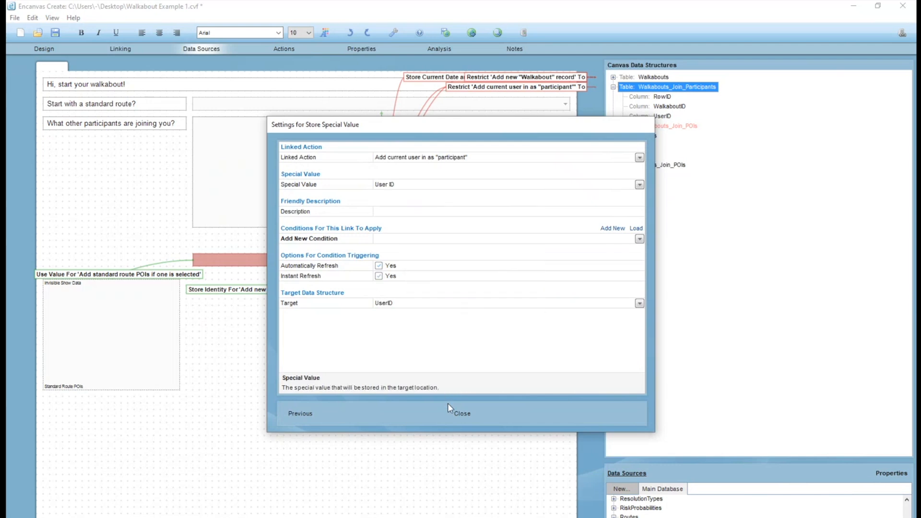
click(461, 413)
Select the Walkabouts_Join_Participants table with its columns, and the Begin route button, to review their links.
click(698, 394)
click(661, 87)
click(663, 118)
click(664, 87)
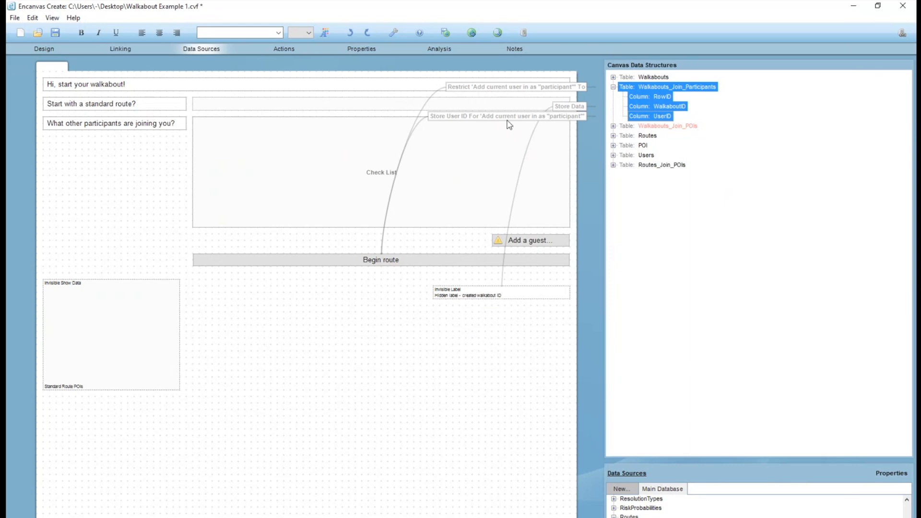
click(408, 258)
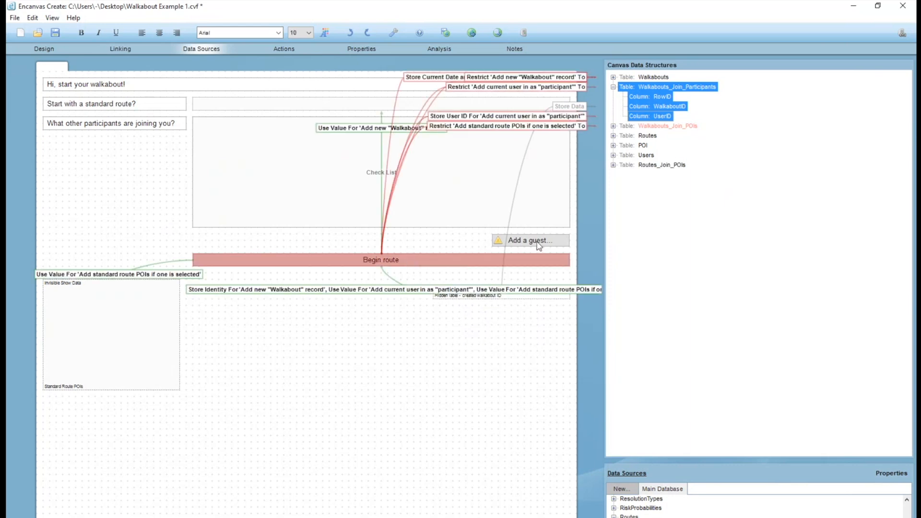
Link Begin route to the Walkabouts_Join_Participants table with Restrict Action To, for the 'If so, then add additional participants' action.
click(664, 350)
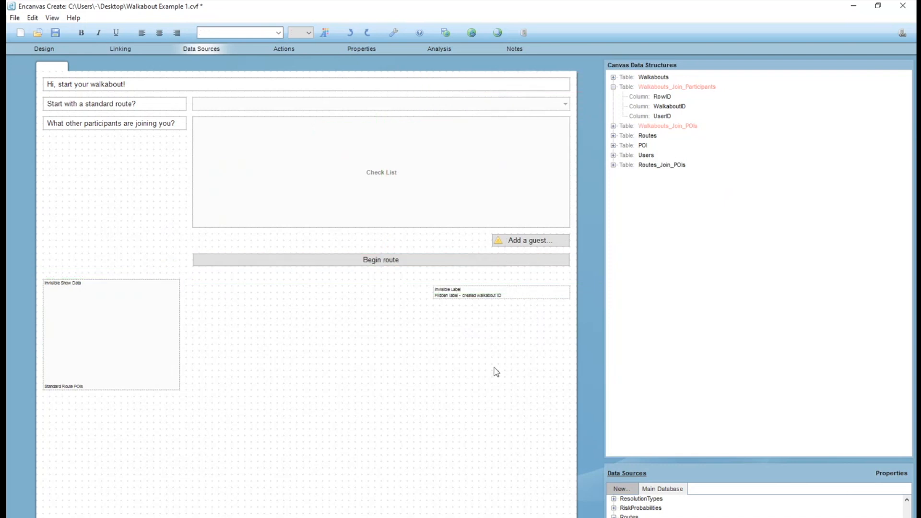
click(426, 259)
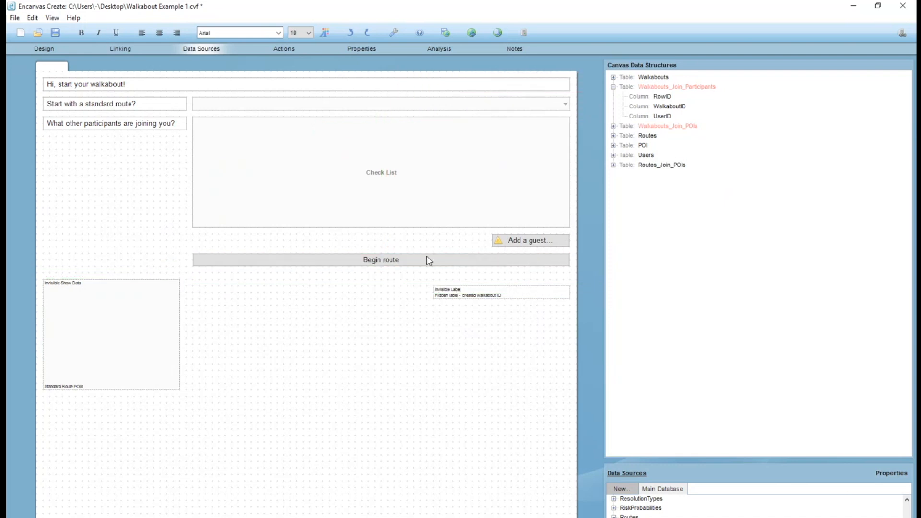
click(648, 94)
click(431, 158)
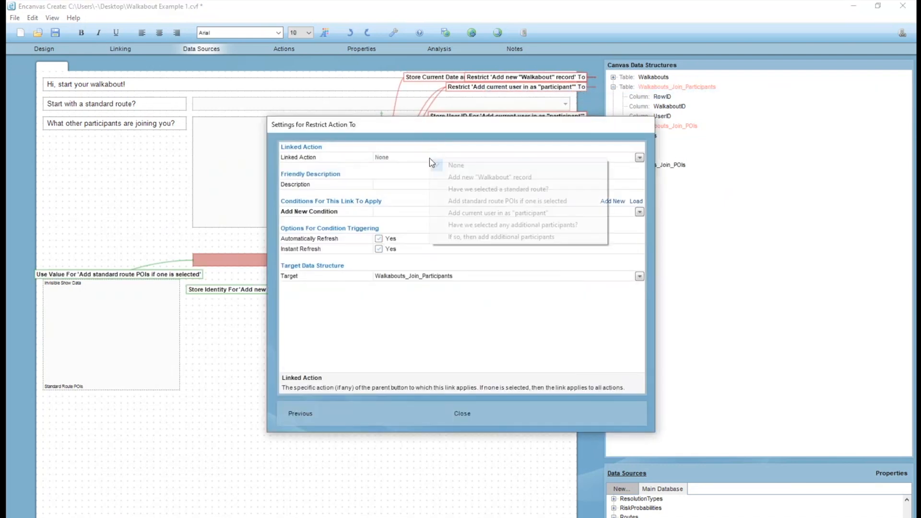
click(489, 246)
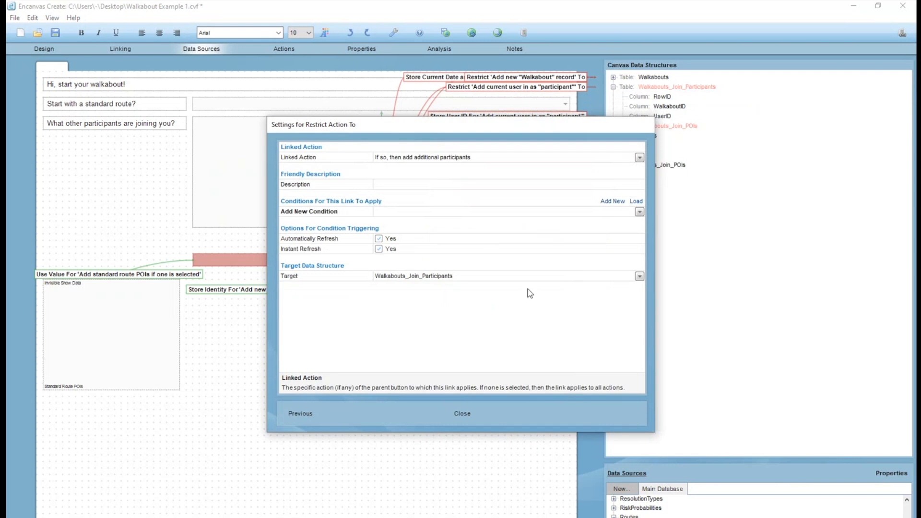
click(468, 416)
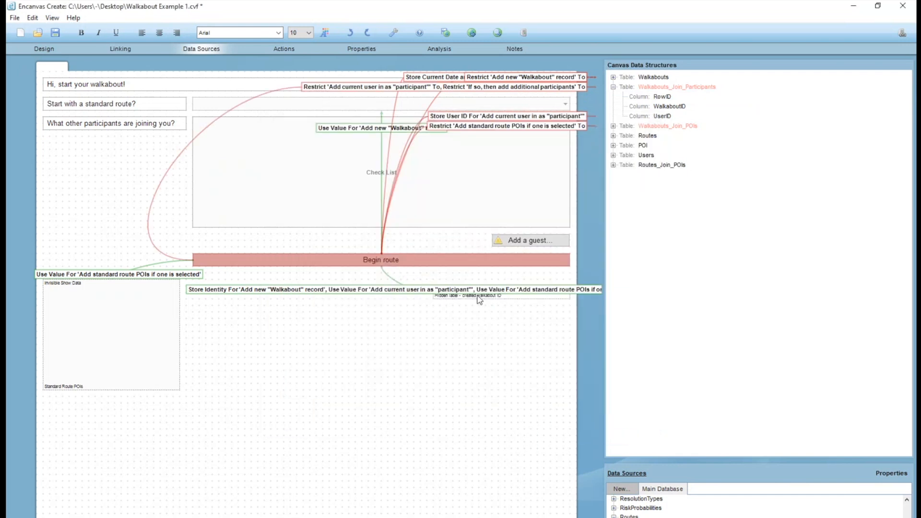
Add a Use Value link from Begin route to the hidden walkabout ID label for the 'If so, then add additional participants' action.
right_click(477, 296)
click(478, 304)
click(479, 158)
click(478, 238)
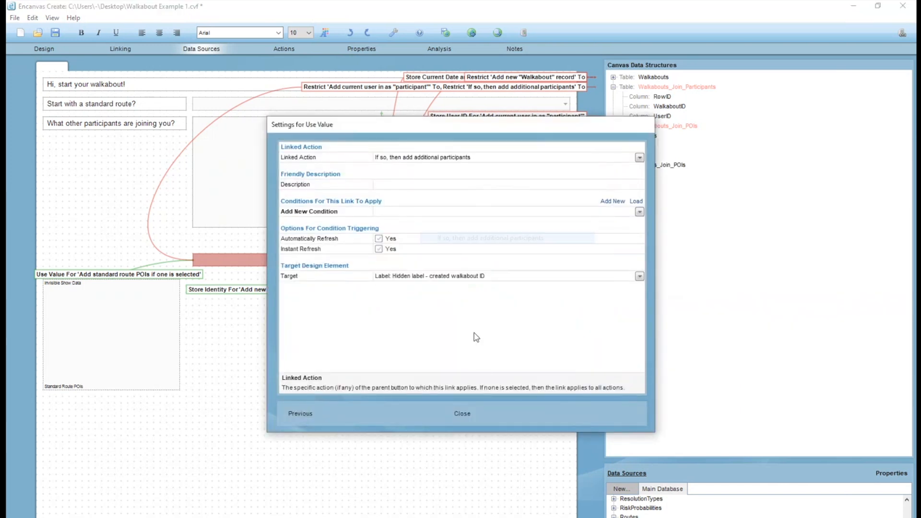
click(494, 413)
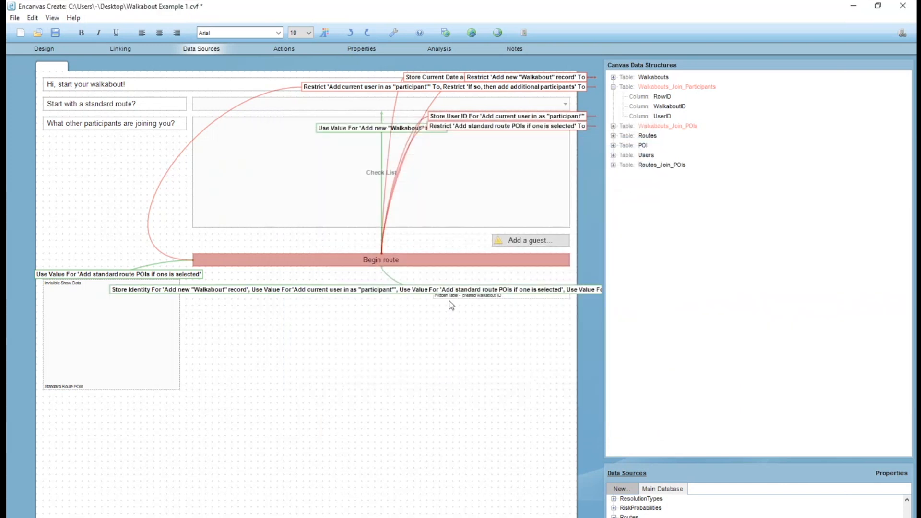
Add a Use Value link from Begin route to the participants Check List for the 'If so, then add additional participants' action.
click(502, 321)
click(434, 261)
click(438, 186)
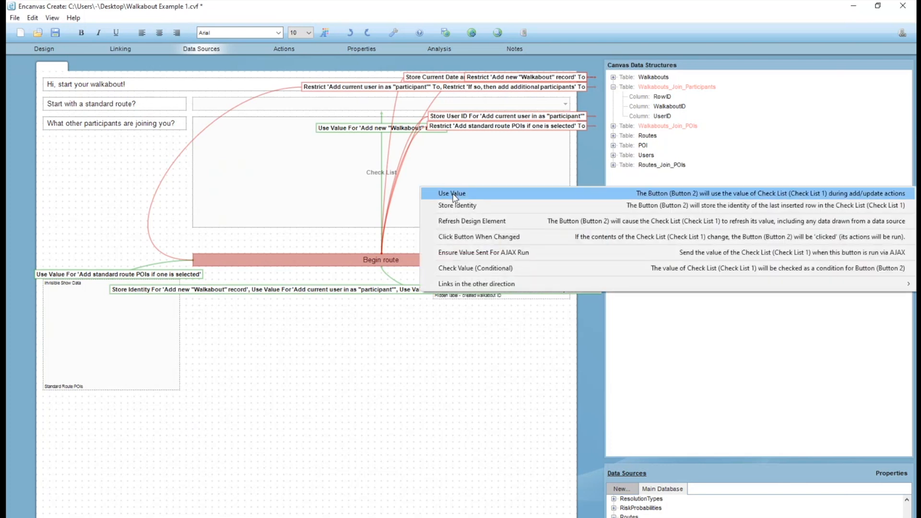
click(454, 197)
click(431, 159)
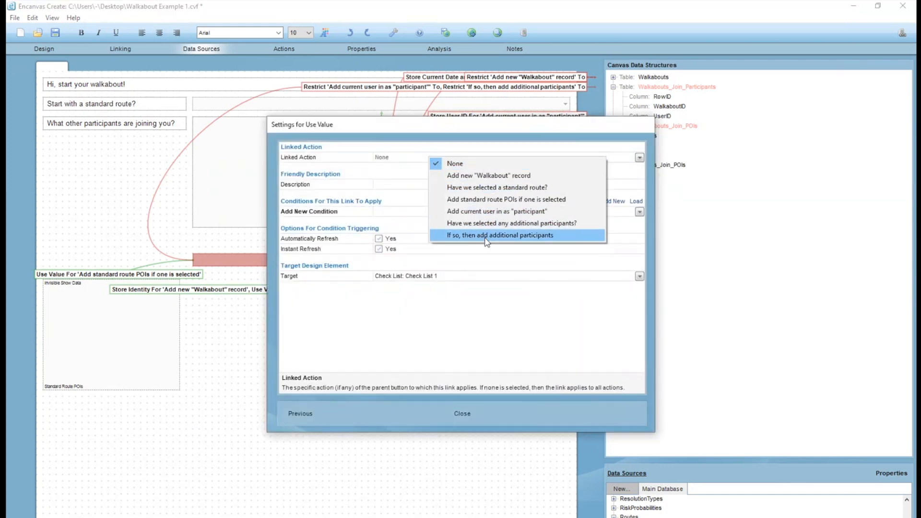
click(485, 236)
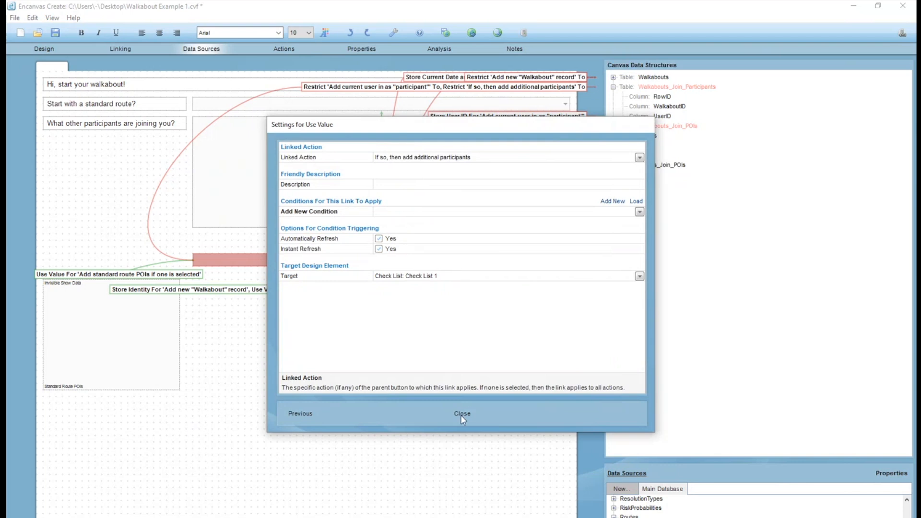
click(460, 417)
Store the Check List's value in Walkabouts_Join_Participants > UserID with Store Data, and save the canvas.
click(418, 189)
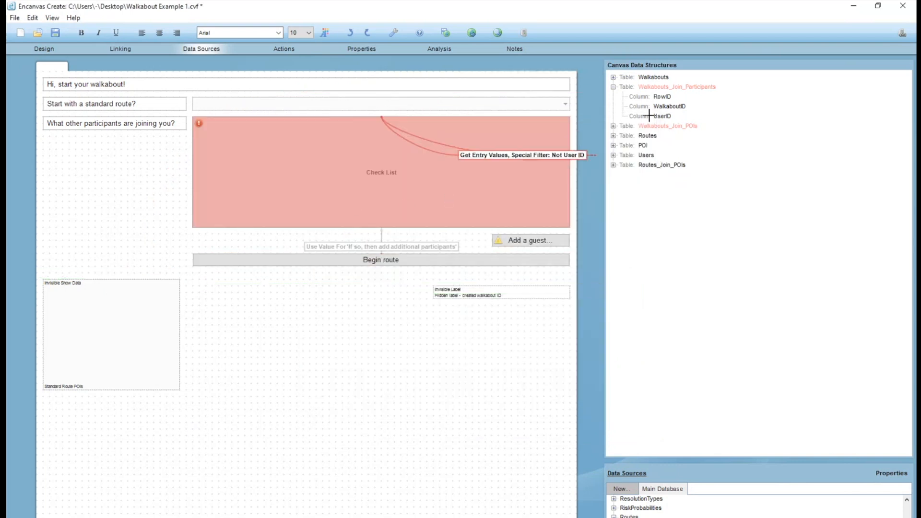
click(665, 116)
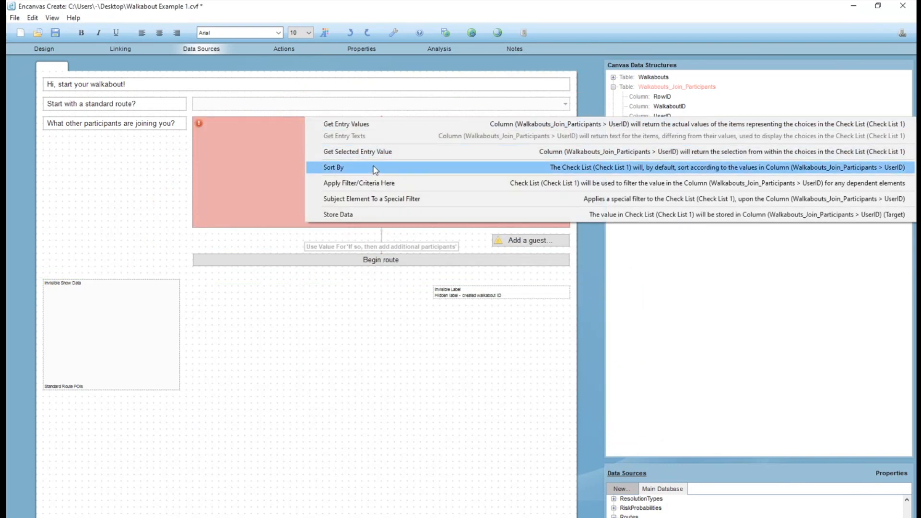
click(364, 214)
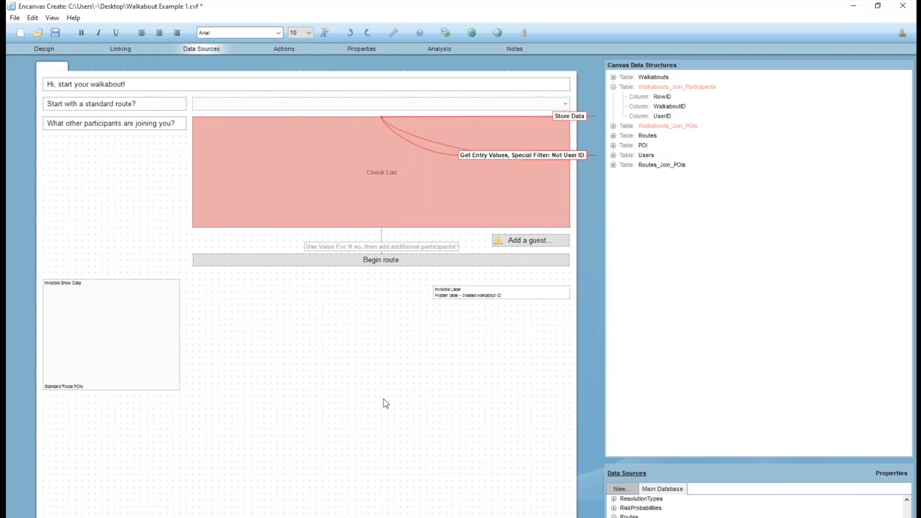
click(399, 307)
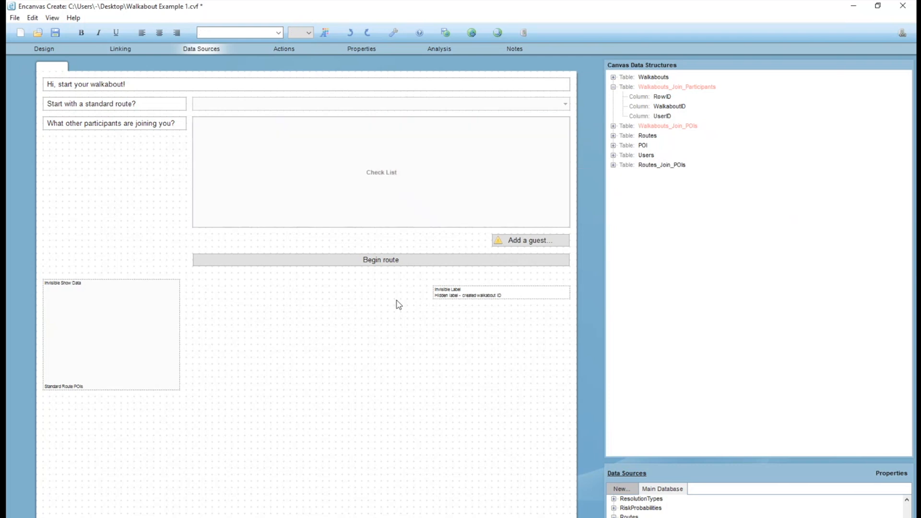
click(409, 264)
click(55, 33)
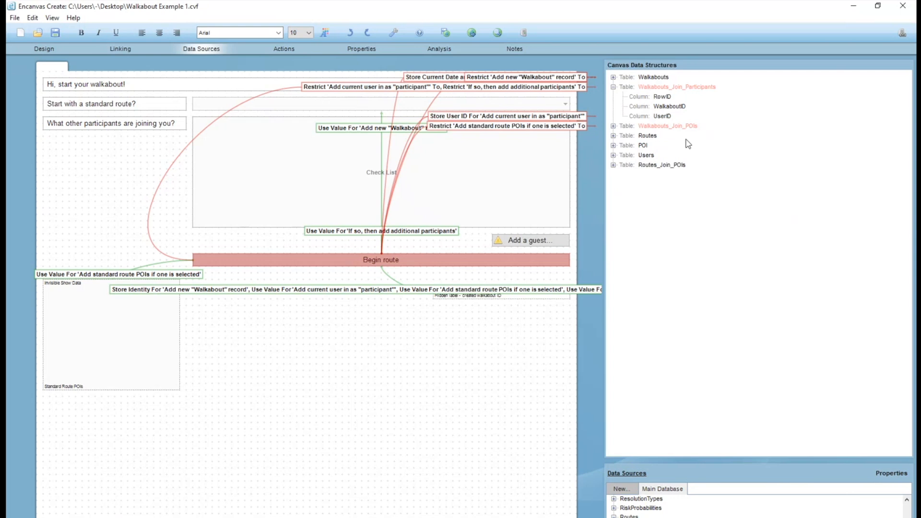
Examine the links of the Check List, the Walkabouts_Join_Participants table with its WalkaboutID and UserID columns, and the Begin route button.
click(306, 183)
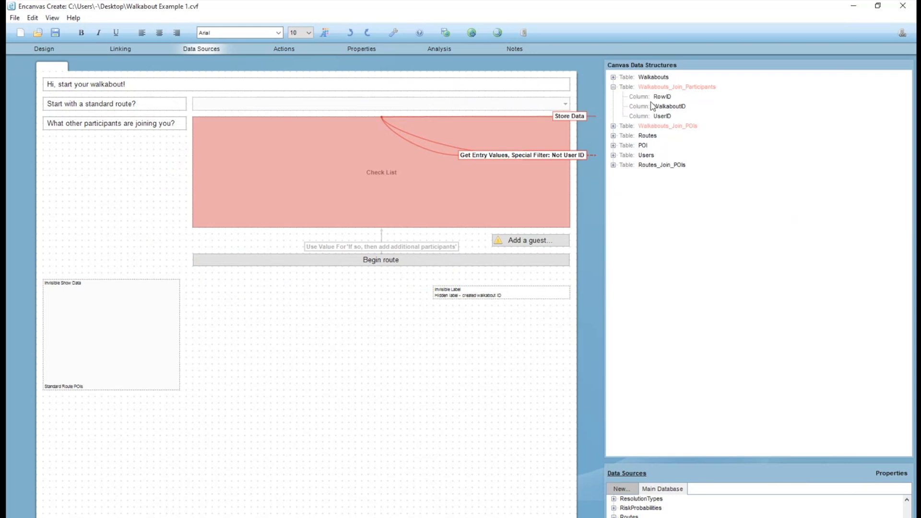
click(659, 88)
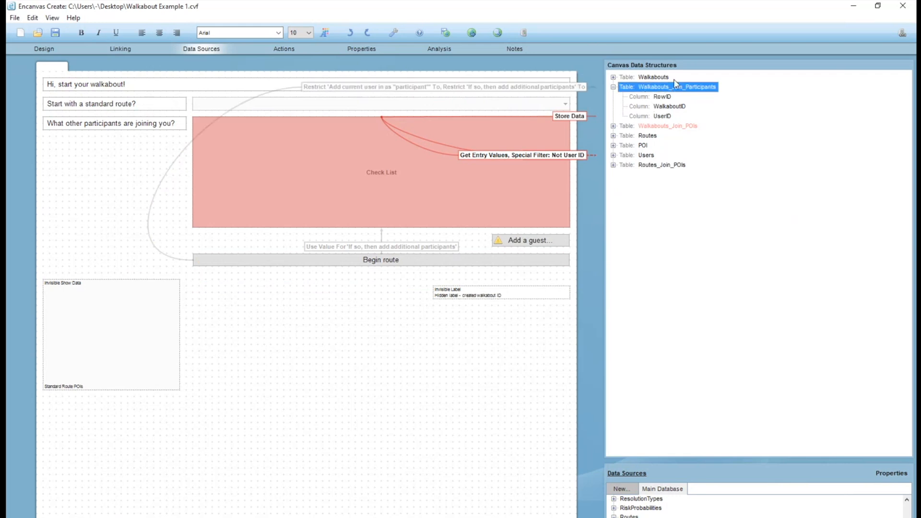
click(647, 106)
click(652, 117)
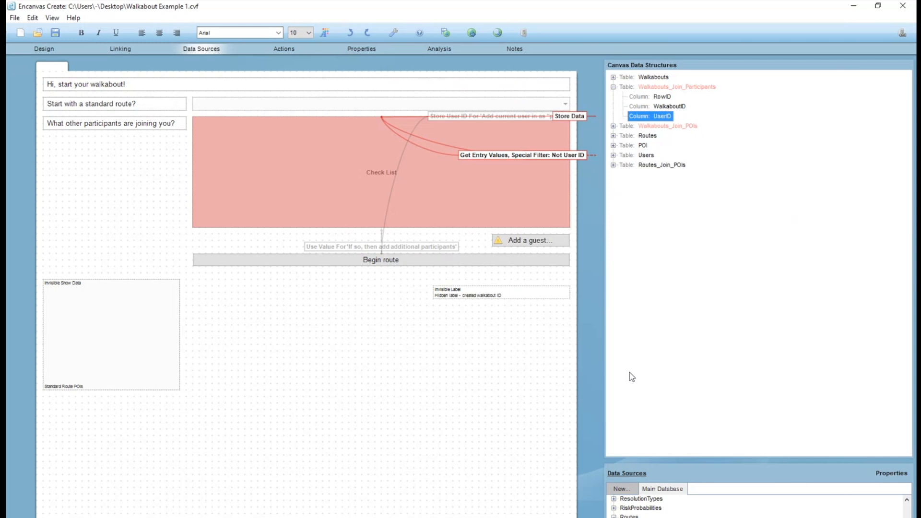
click(490, 349)
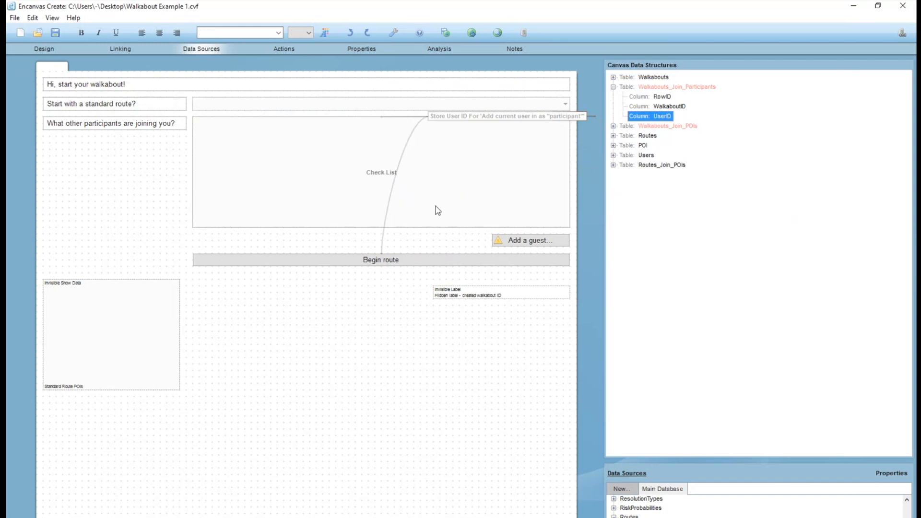
click(407, 259)
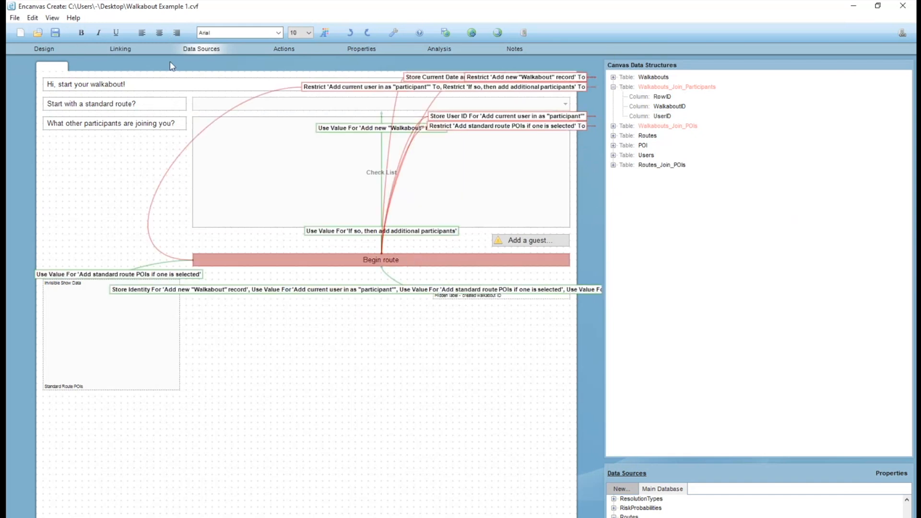
click(417, 344)
click(373, 261)
Set the title of the existing canvas section to "Start" in the design view.
click(41, 50)
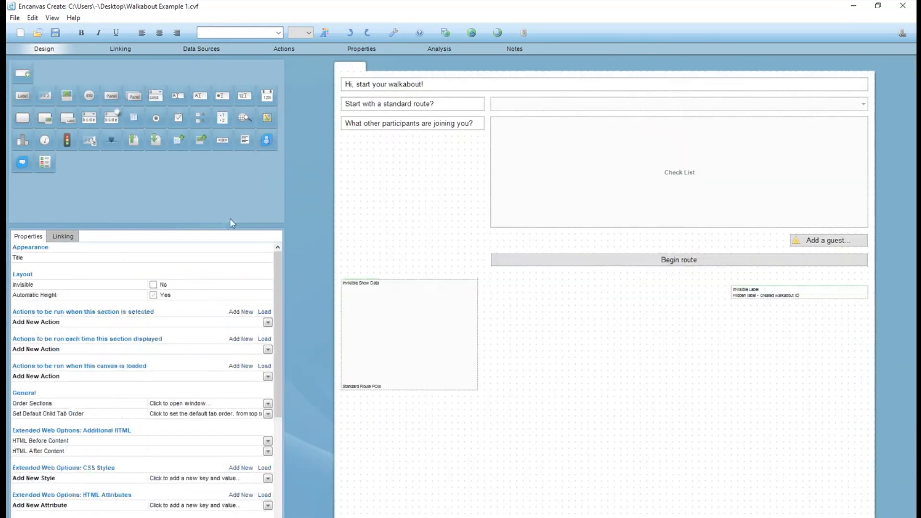
text(rt)
click(437, 125)
click(424, 138)
Add a new section to the canvas, title it "Proceed" and make it invisible.
click(23, 74)
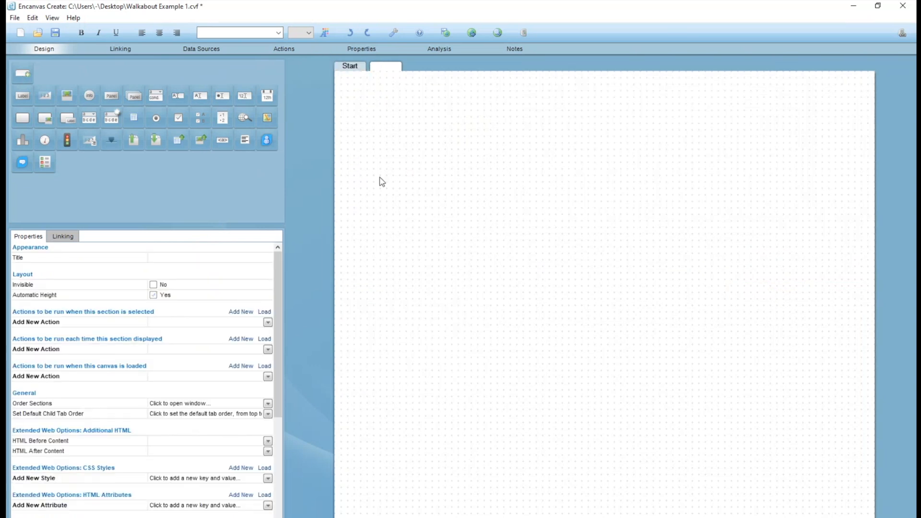
click(198, 256)
text(Proceed)
click(153, 284)
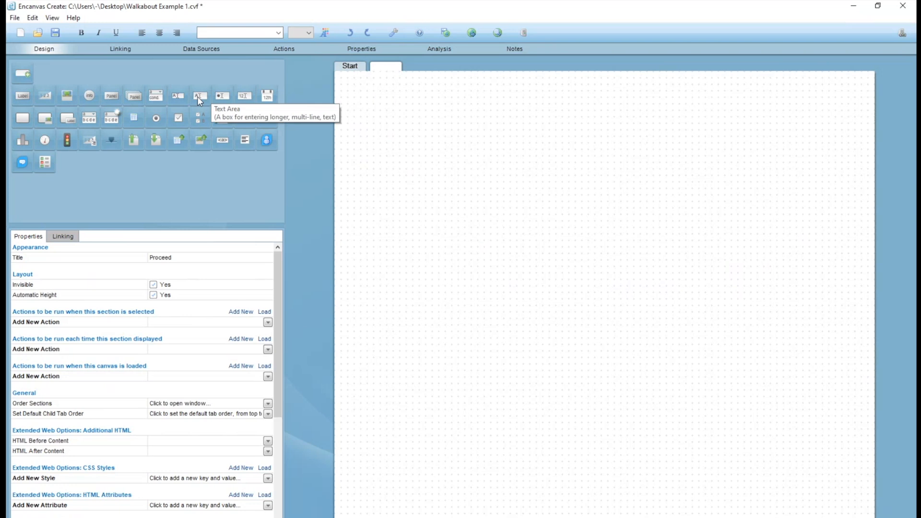
Add a label to the Proceed section with the text "You are currently on a walkabout, here is your schedule:".
click(20, 99)
double_click(405, 91)
text(You a)
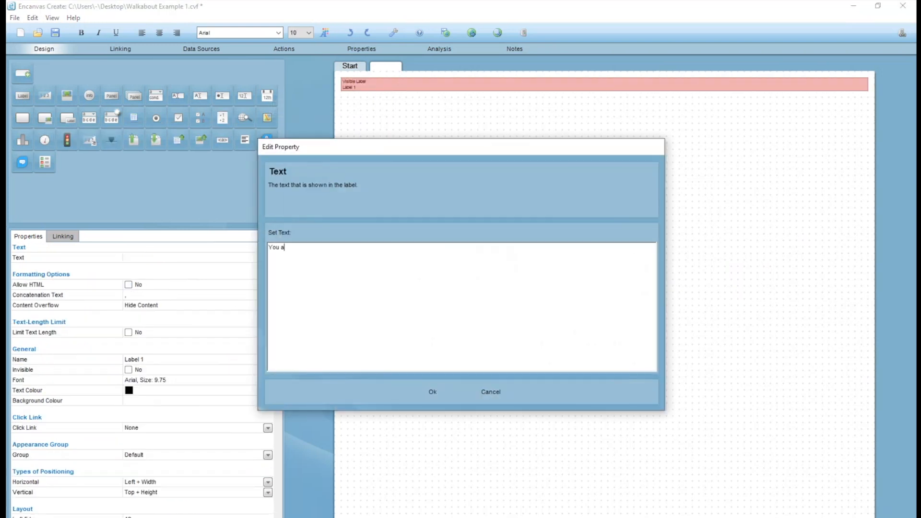
text(walkabout, here are your rout)
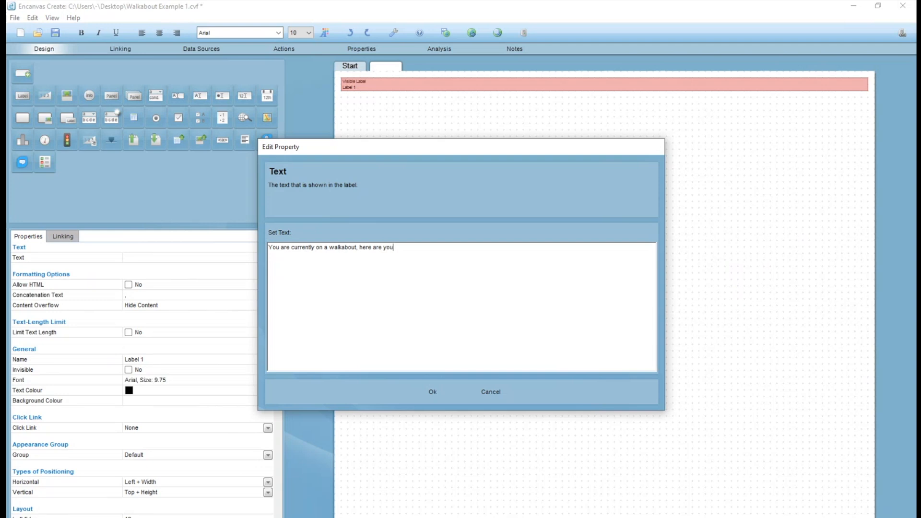
key(ctrl+shift+Left)
key(ctrl+shift+Left)
text(is your schedule:)
click(433, 392)
click(378, 110)
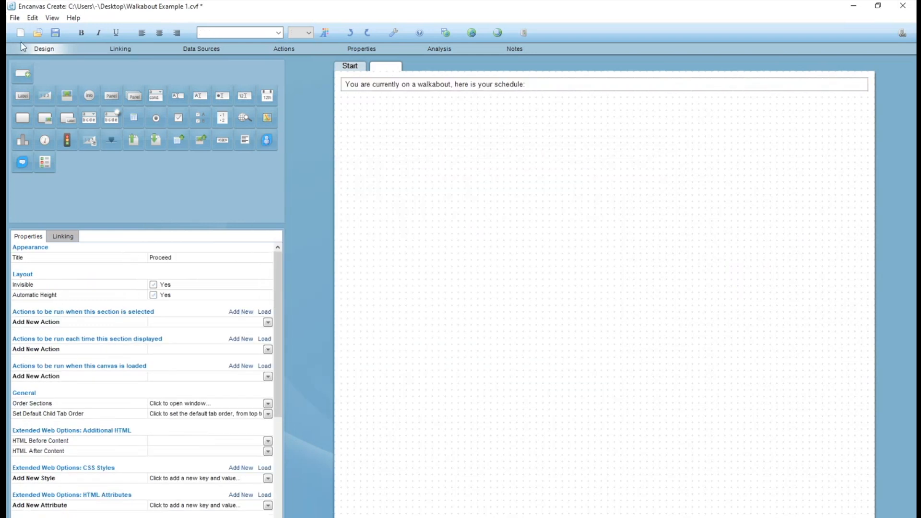
Change the label text to "You are currently on a walkabout, here is your route plan:" and save the canvas.
double_click(416, 85)
double_click(404, 248)
text(route plan)
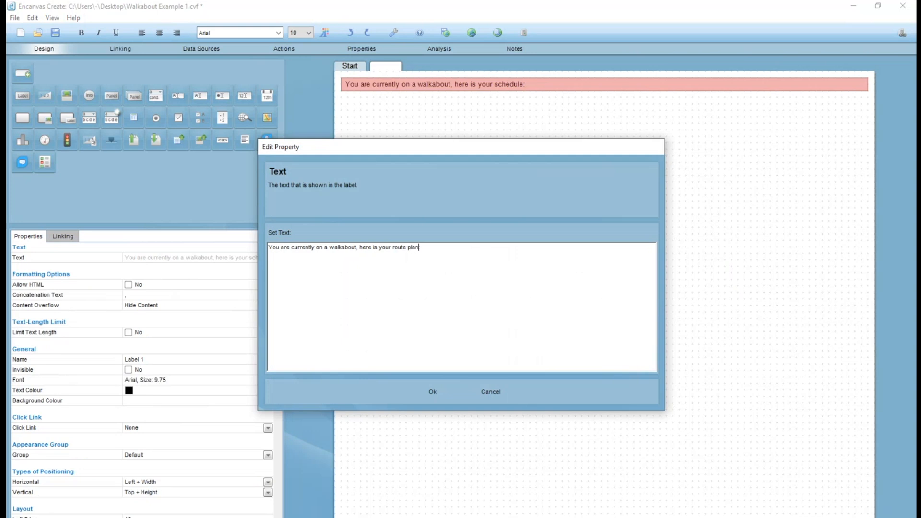
key(Return)
click(54, 33)
Add a Show Data element below the route plan label in the Proceed section.
click(202, 49)
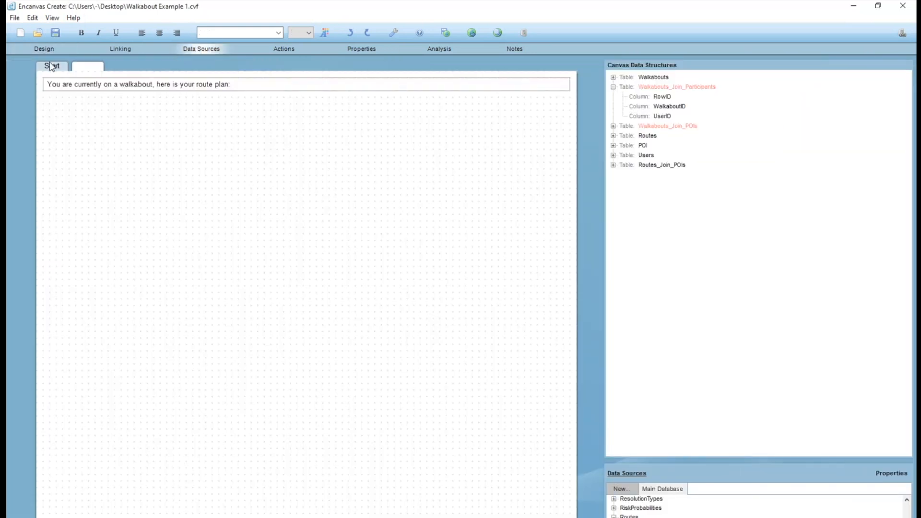
click(47, 51)
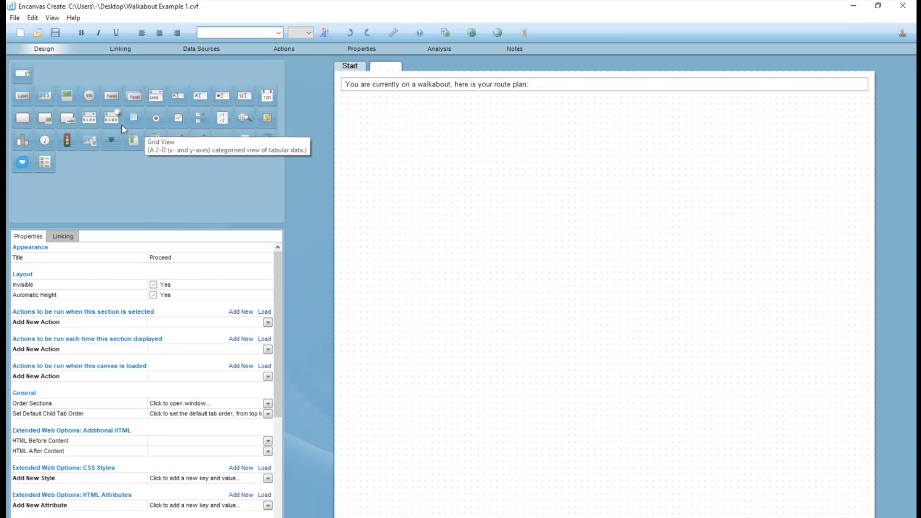
click(47, 96)
click(205, 51)
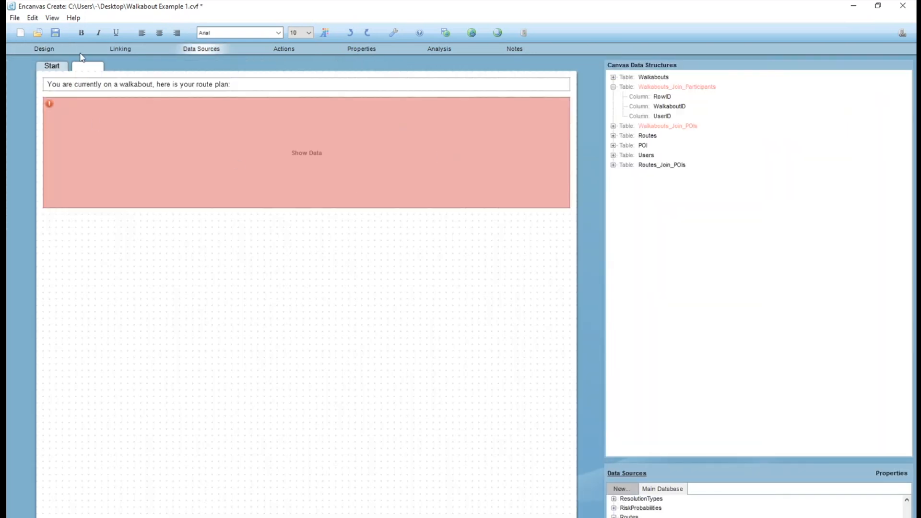
click(148, 158)
click(45, 49)
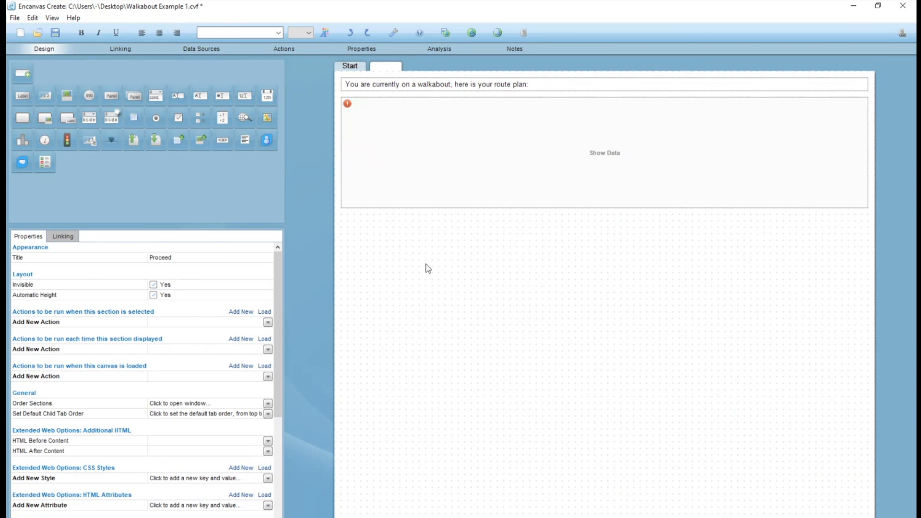
Link the new Show Data element to Walkabouts_Join_POIs > RowID as its Identification.
click(199, 53)
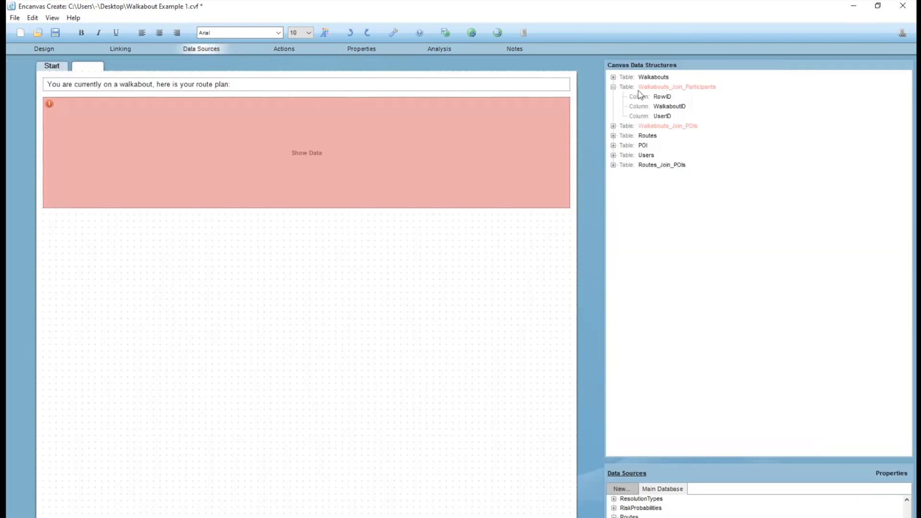
click(613, 86)
click(613, 96)
click(658, 106)
click(658, 116)
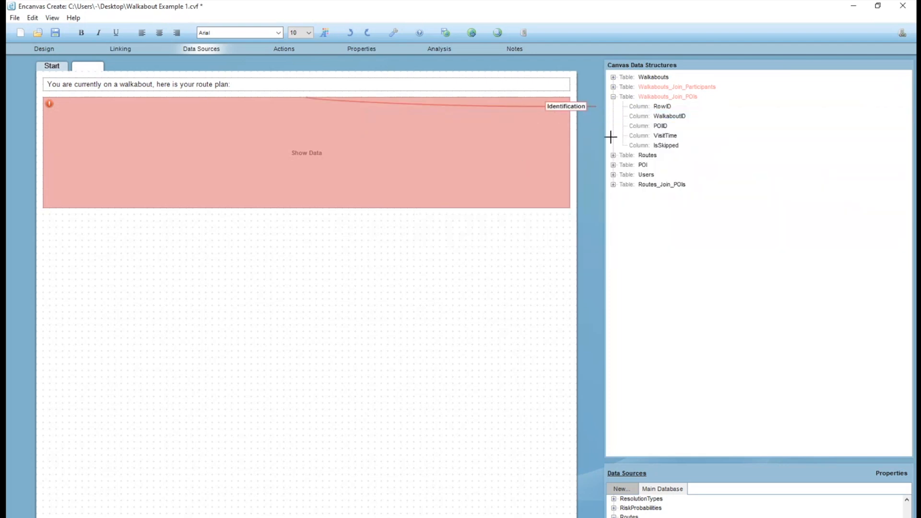
Generate a Join virtual column from the POIID column of the Walkabouts_Join_POIs table.
drag(660, 126, 480, 178)
right_click(661, 126)
click(528, 166)
right_click(646, 126)
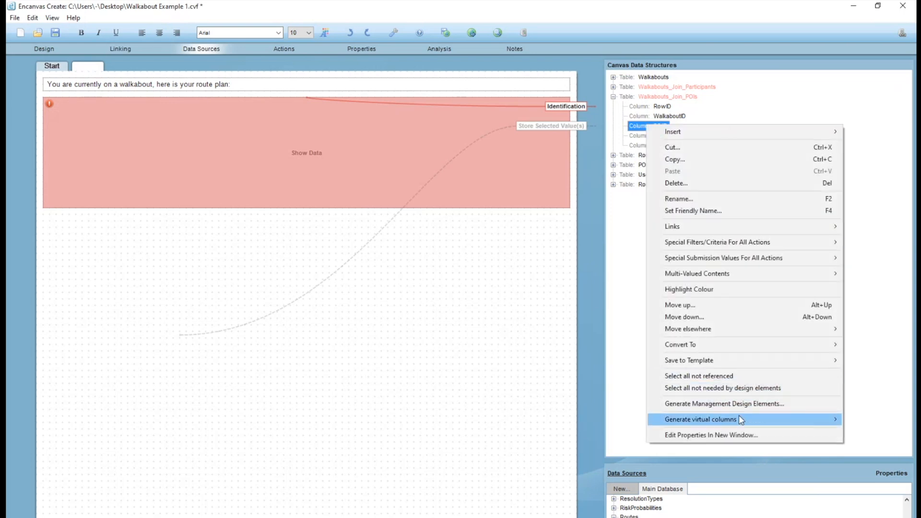
mouse_move(738, 416)
click(614, 478)
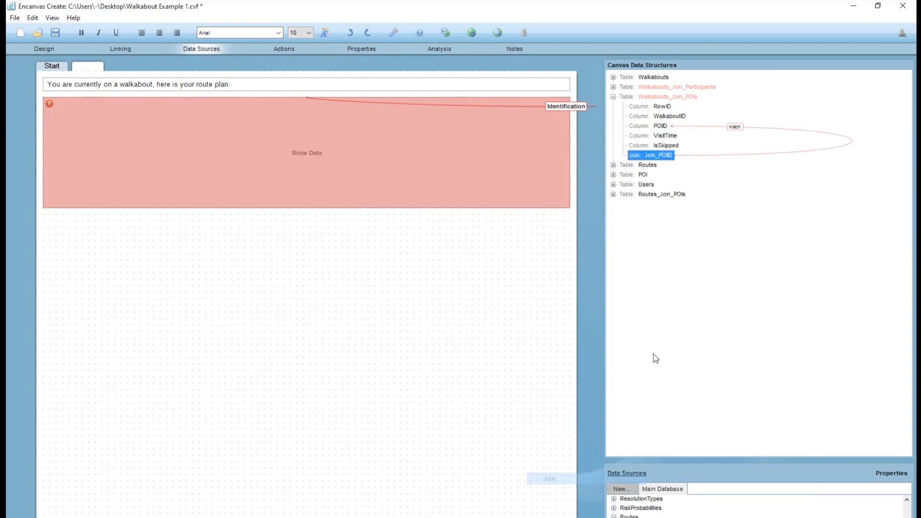
Match the Join_POIID join to the POIID column of the POI table and set POIName as its Return column.
click(614, 175)
drag(658, 184, 658, 196)
click(657, 189)
click(645, 215)
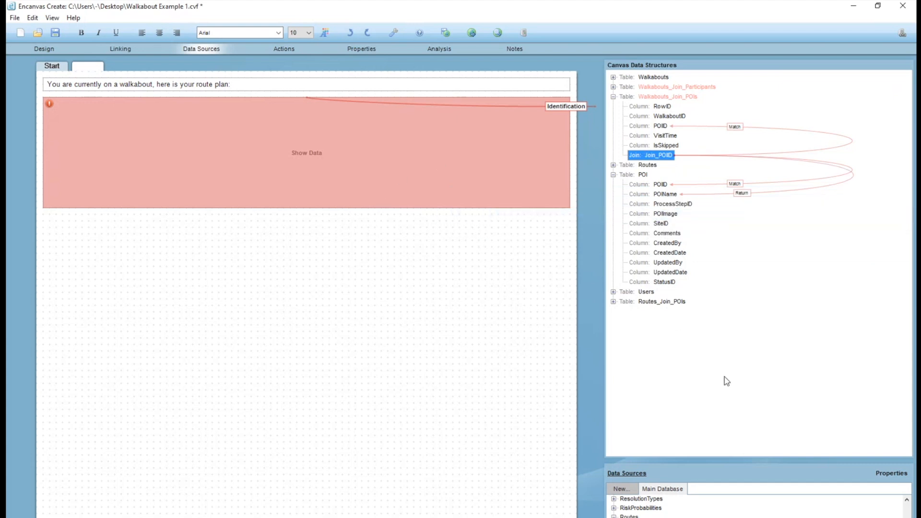
Enlarge the data source list and examine the columns of the Issues table in the Main Database.
click(707, 424)
drag(709, 458, 695, 297)
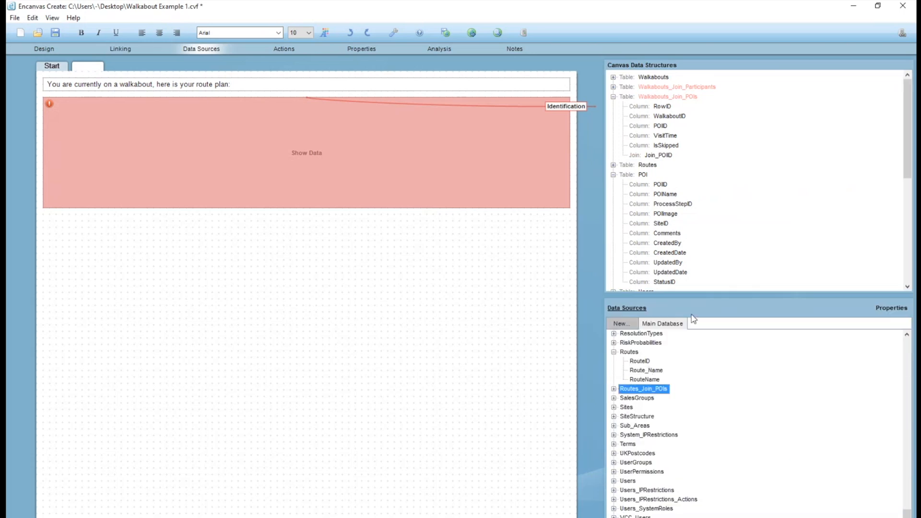
click(614, 356)
scroll(664, 369, up, 10)
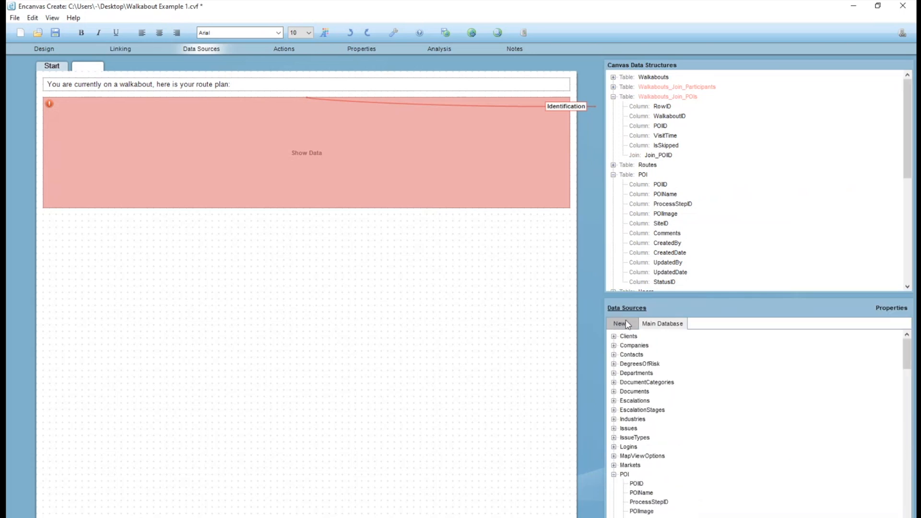
scroll(643, 431, down, 2)
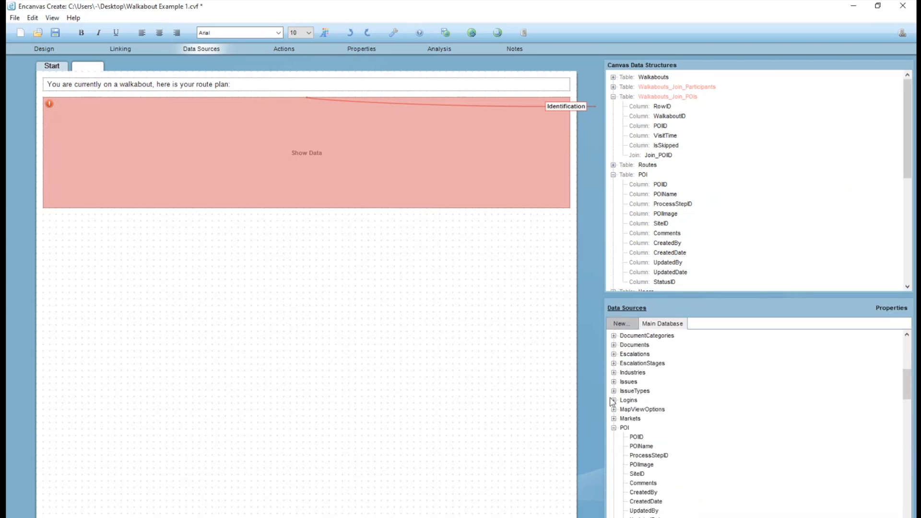
click(613, 382)
scroll(670, 401, down, 5)
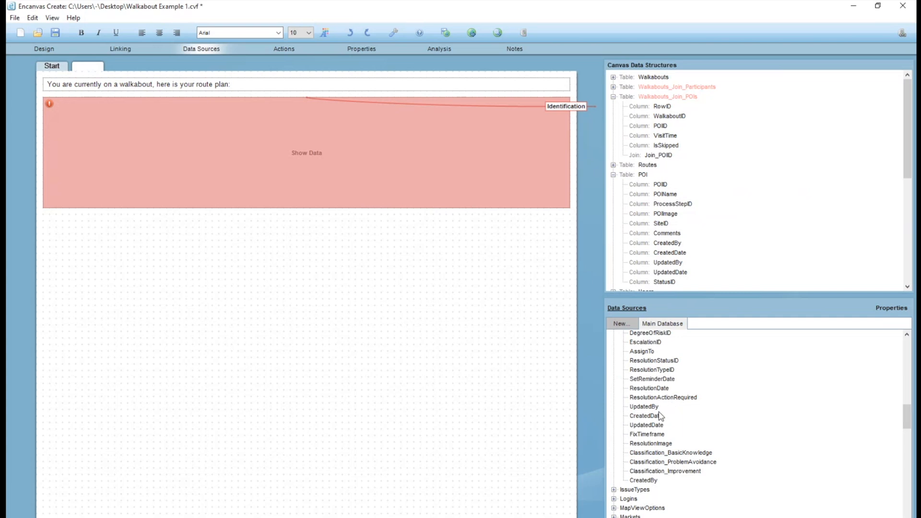
scroll(661, 416, up, 5)
scroll(645, 394, down, 9)
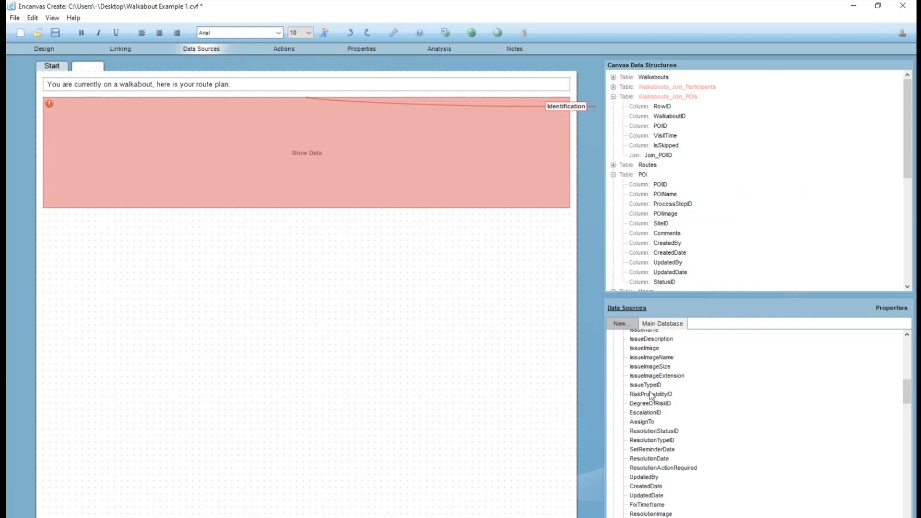
click(613, 385)
scroll(632, 396, down, 3)
scroll(648, 396, up, 7)
scroll(647, 394, up, 2)
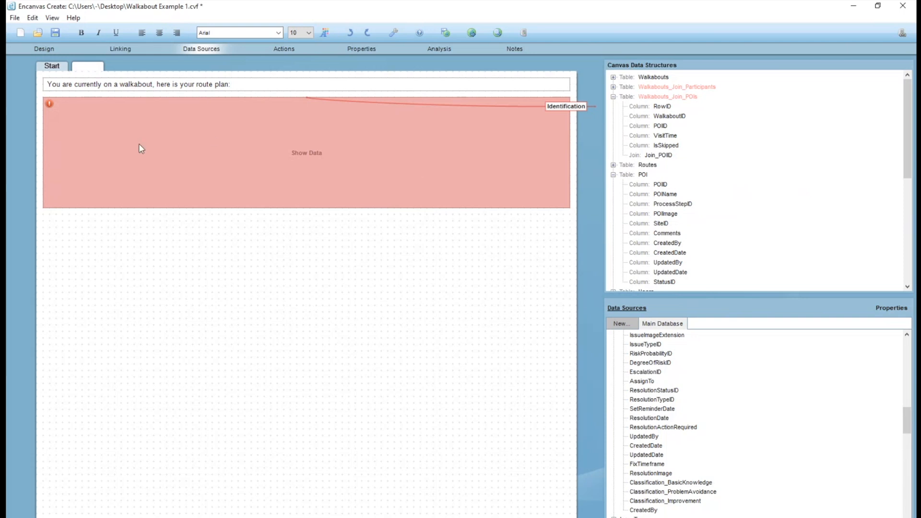
Link the Show Data element to the Join_POIID join as an Include column and rename the join POIName.
click(44, 49)
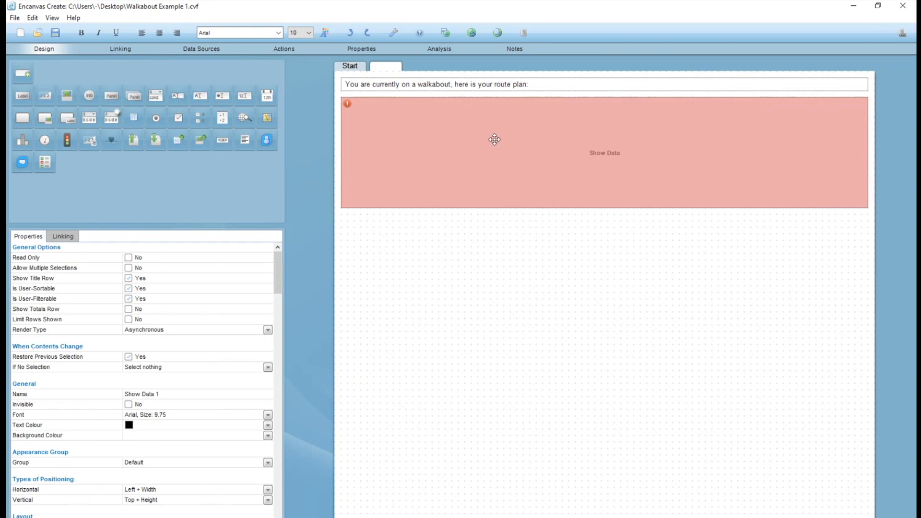
click(203, 52)
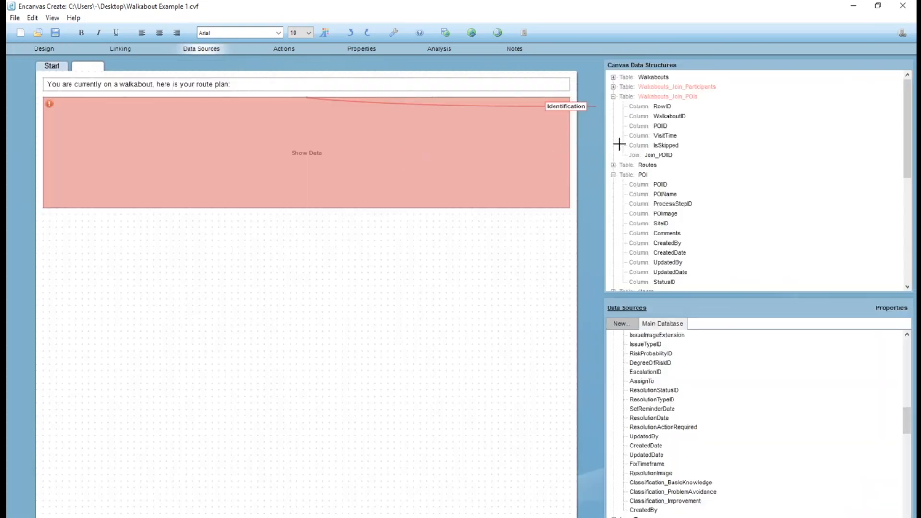
click(662, 155)
click(652, 178)
double_click(666, 155)
text(PO)
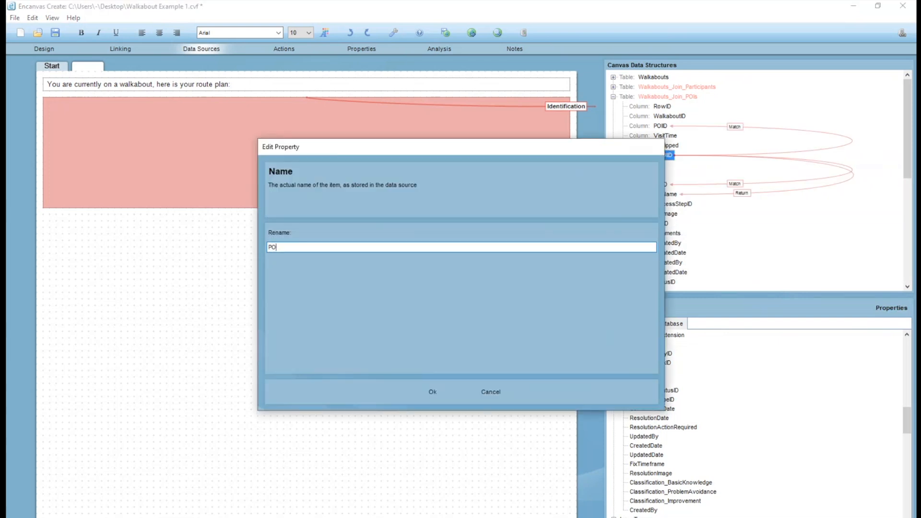
text(IName)
key(Return)
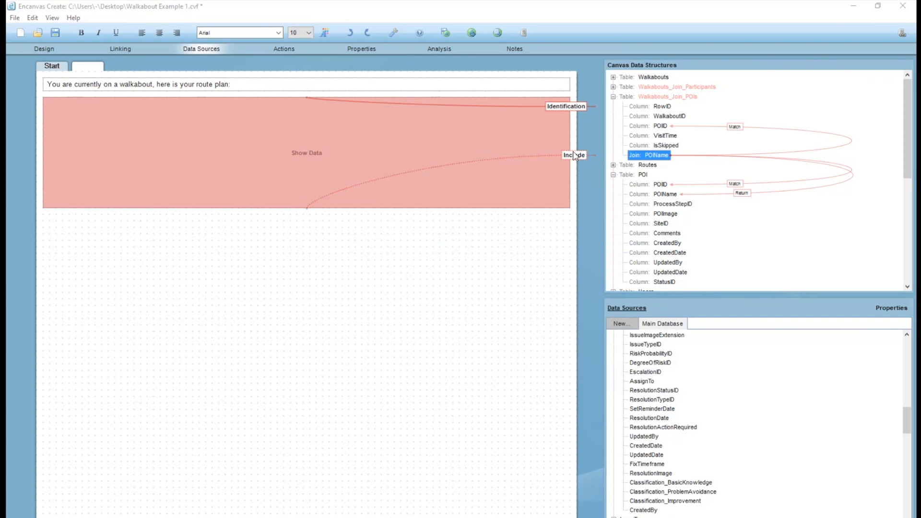
Set the title of the Show Data element's new Include column to "Name".
double_click(574, 156)
click(469, 160)
text(Name)
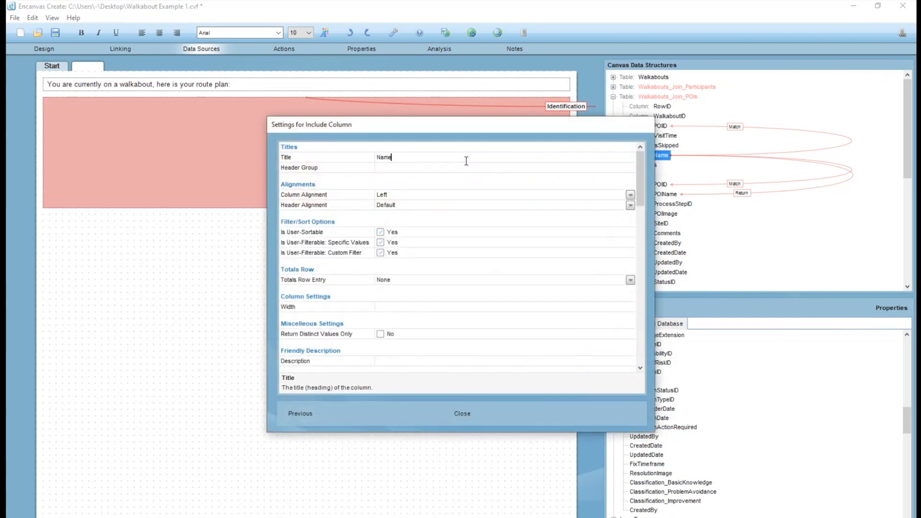
key(Return)
Add a short label below the Show Data element with the text "Make a note?".
click(44, 49)
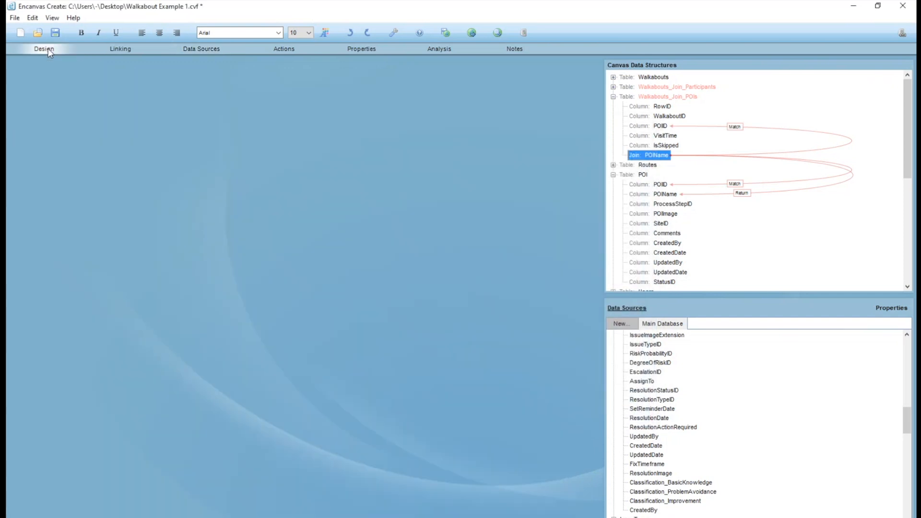
click(26, 99)
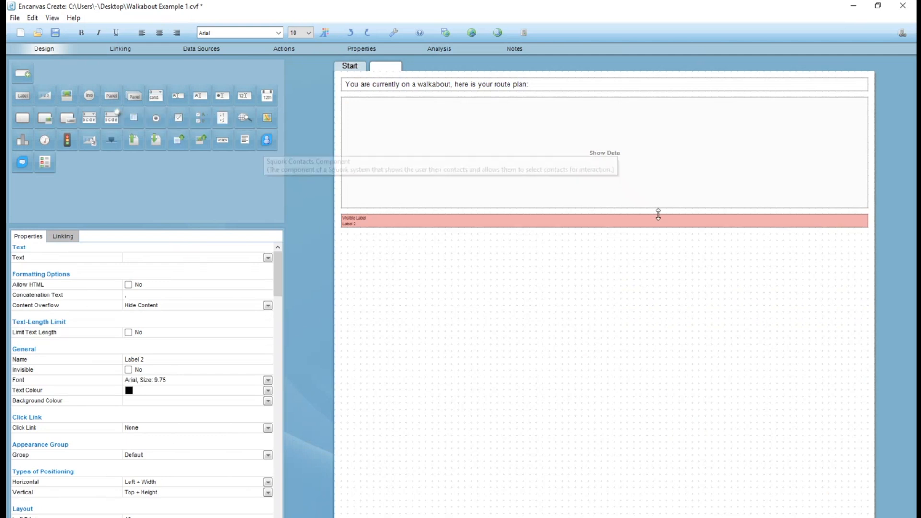
drag(867, 220, 406, 222)
double_click(405, 222)
text(Make a note?)
key(Return)
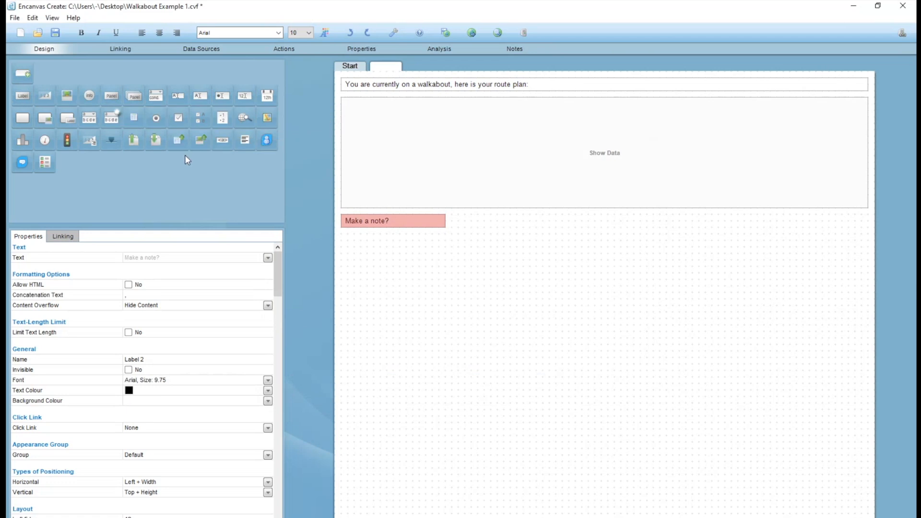
Place a Text Area beside the "Make a note?" label and a button beneath the Text Area's right end.
drag(250, 93, 436, 202)
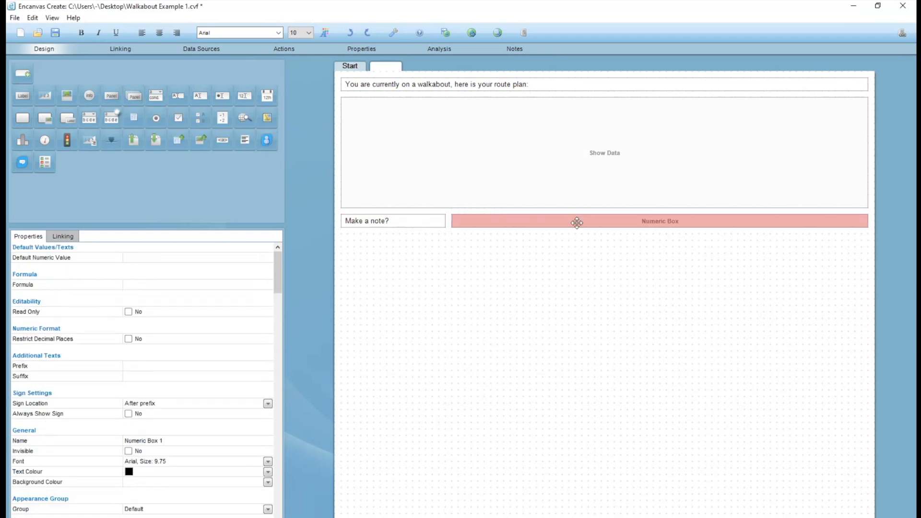
key(Delete)
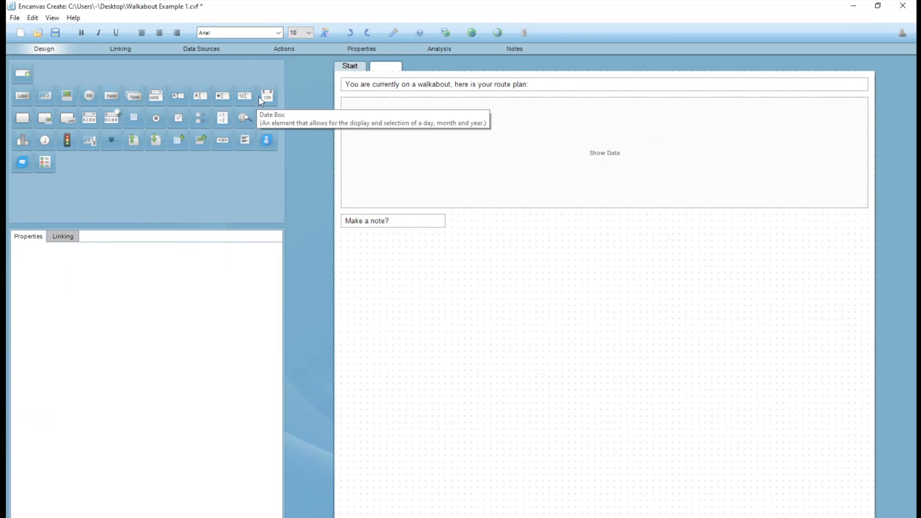
drag(199, 99, 509, 269)
drag(23, 118, 793, 337)
Add a column named Note to the Walkabouts_Join_POIs table and link the Text Area to it as Store Data.
click(204, 48)
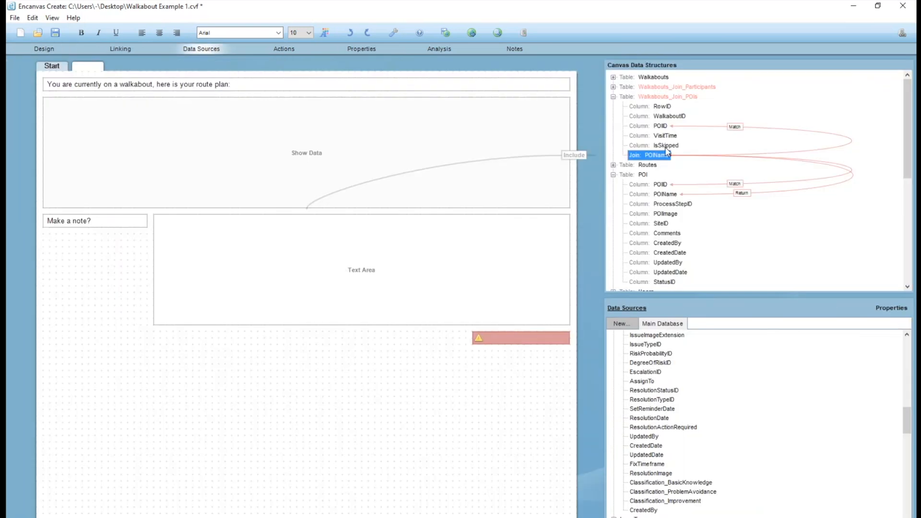
click(669, 95)
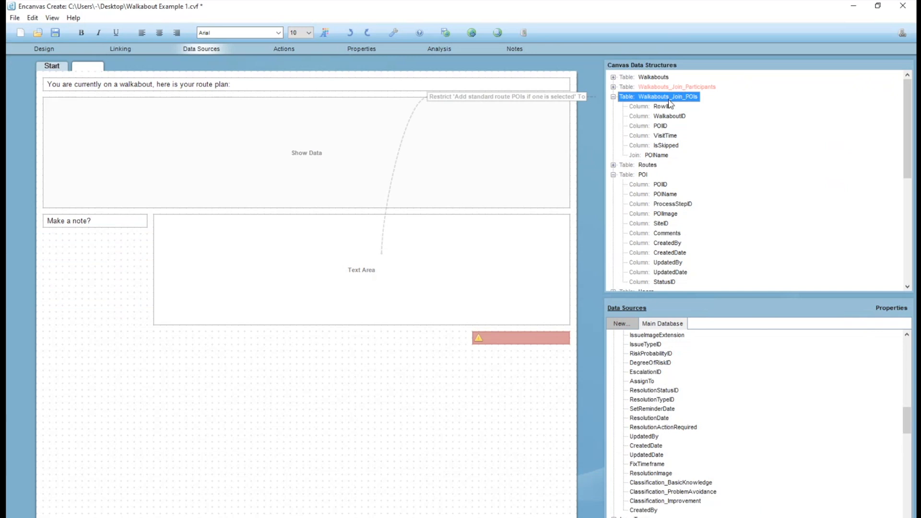
right_click(669, 101)
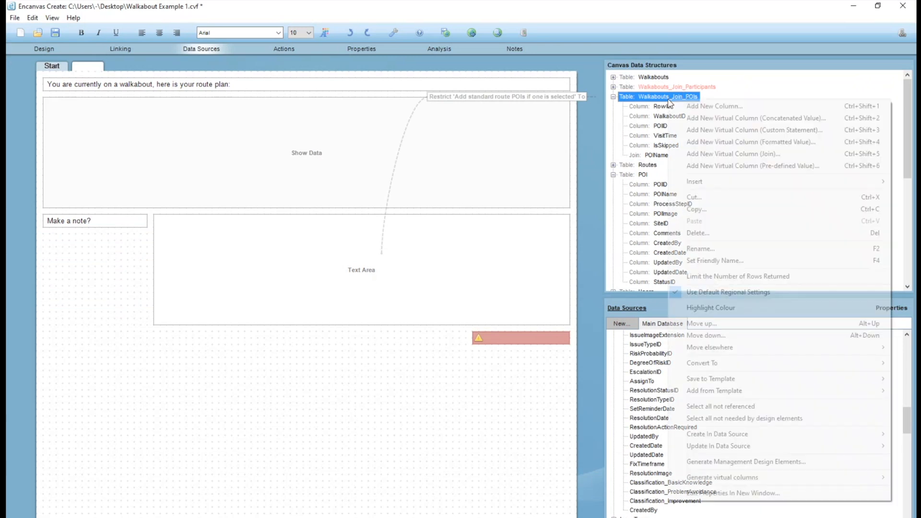
click(690, 105)
double_click(666, 164)
text(Note)
key(Return)
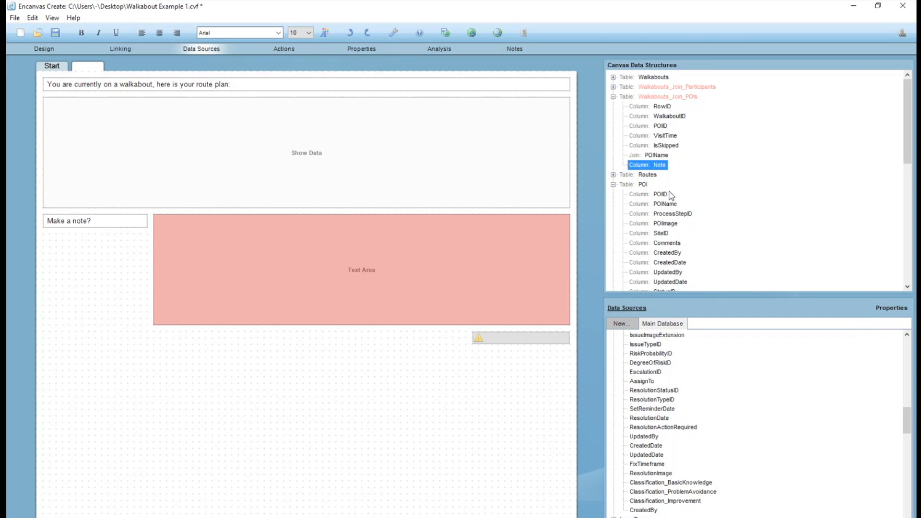
right_click(650, 168)
click(652, 210)
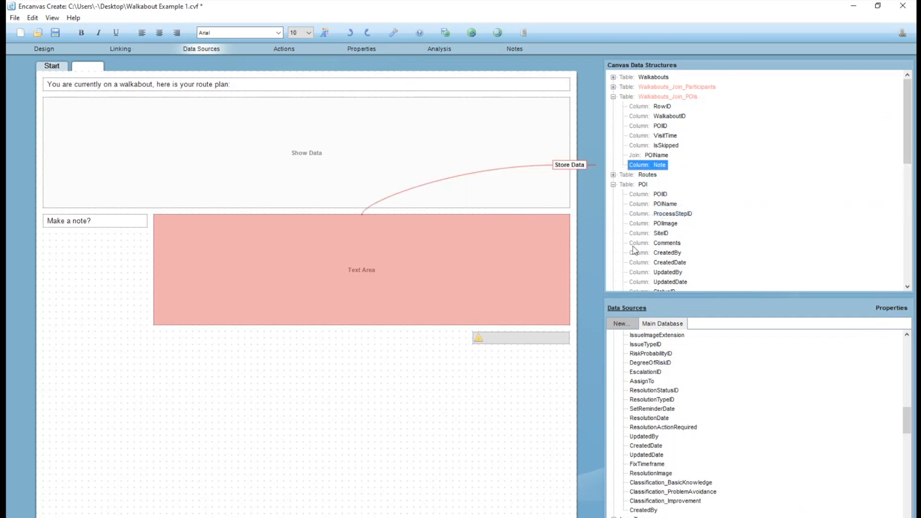
Set the friendly name of the Walkabouts_Join_POIs table to "Record of visit to this POI on this walkabout".
click(663, 98)
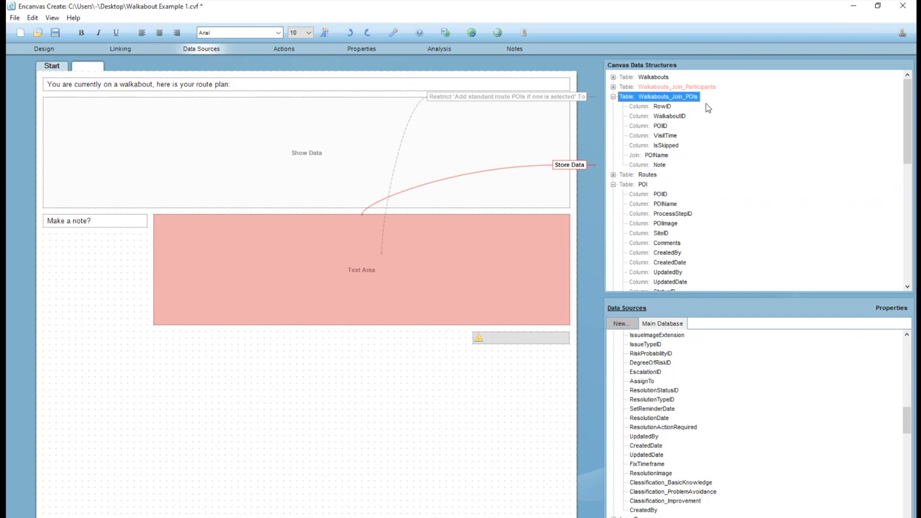
right_click(677, 98)
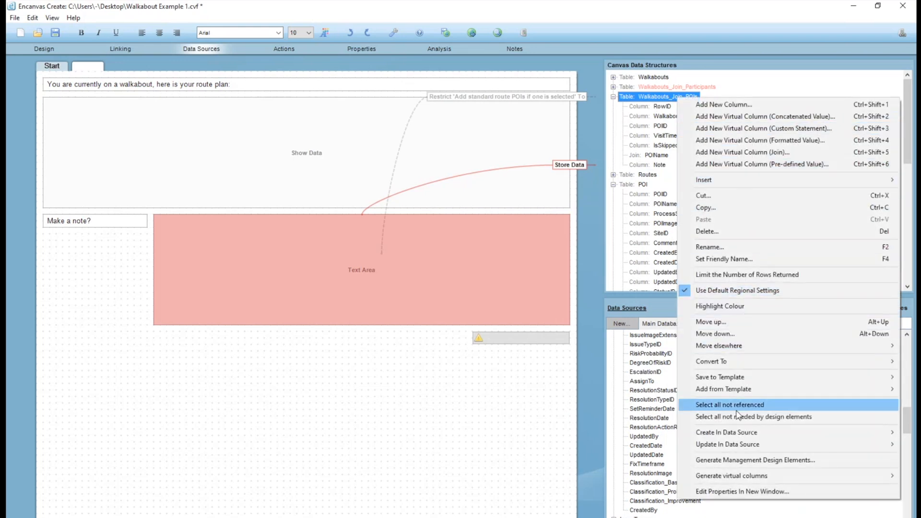
click(729, 259)
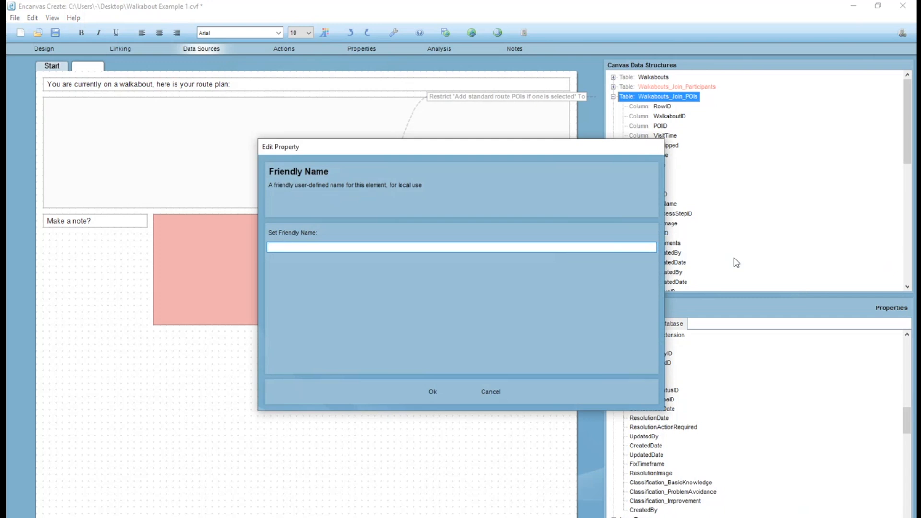
text(Record of visit to this POI on this walkabout)
key(Return)
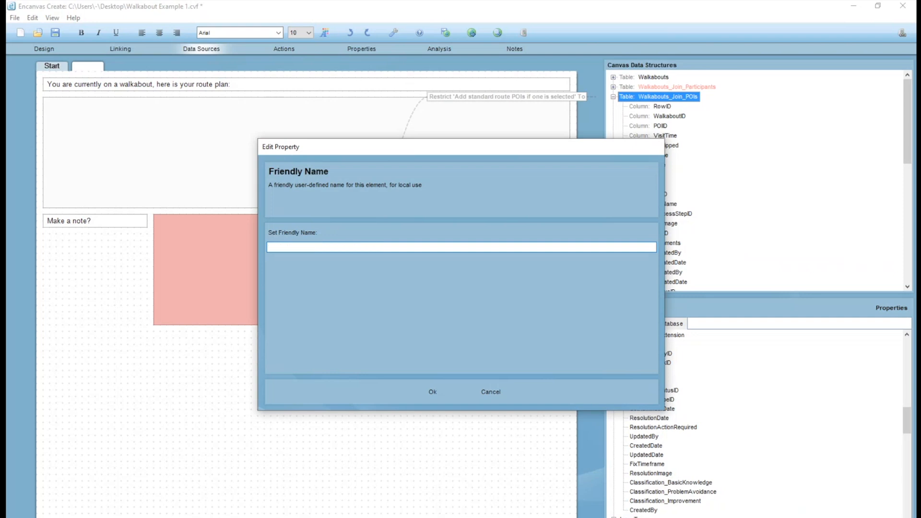
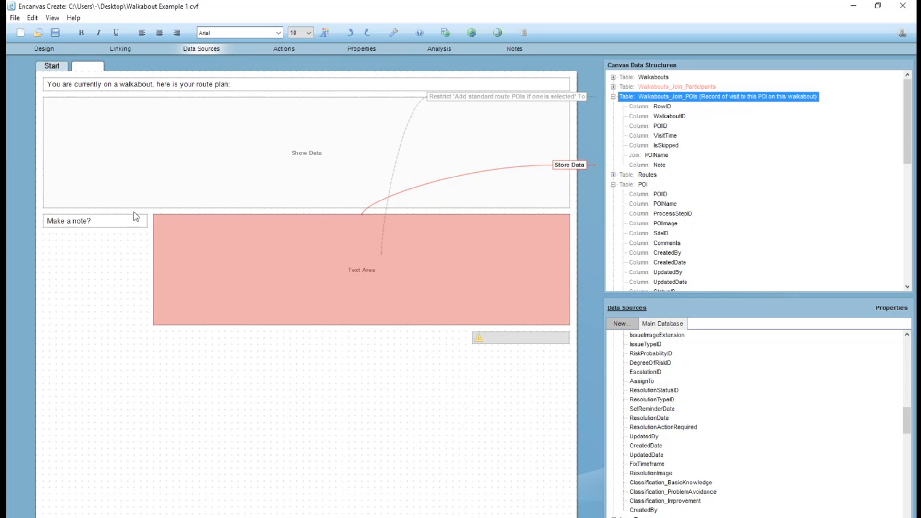
Shorten the route plan label above the Show Data element from its right end to free space beside it.
click(504, 339)
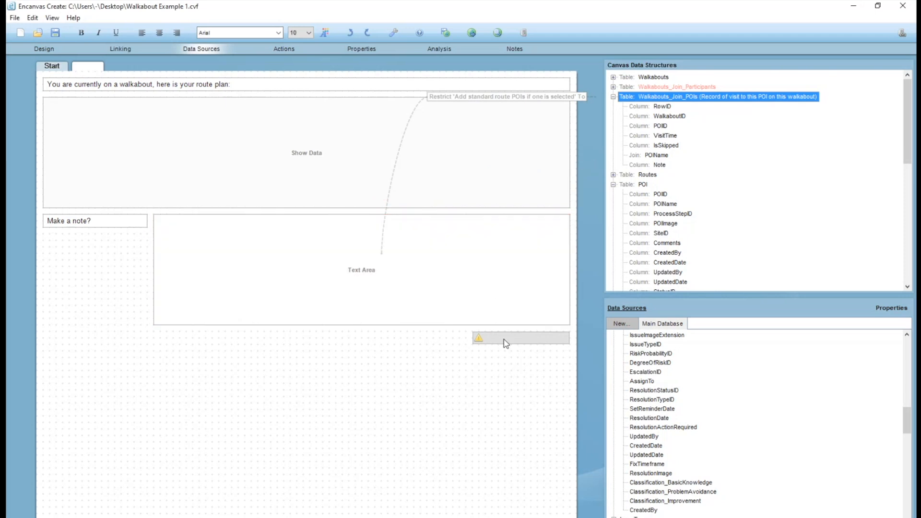
click(553, 85)
click(65, 50)
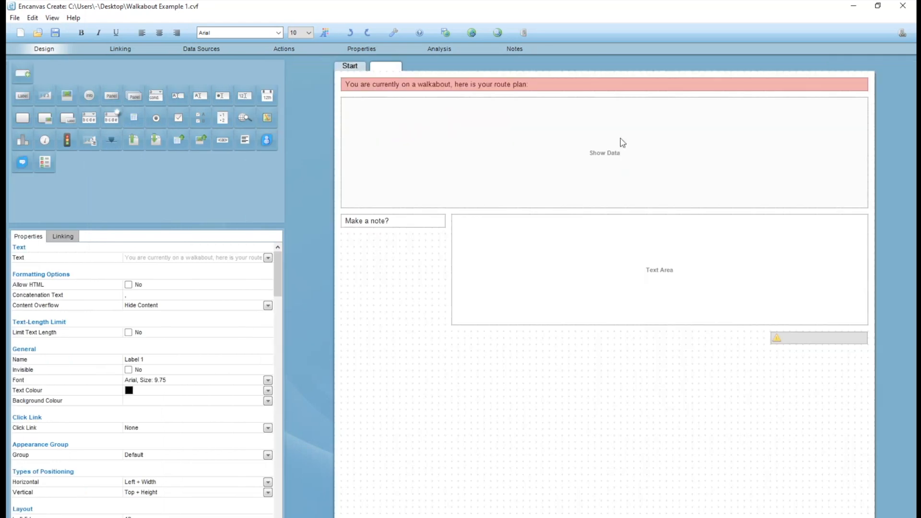
drag(866, 81, 769, 83)
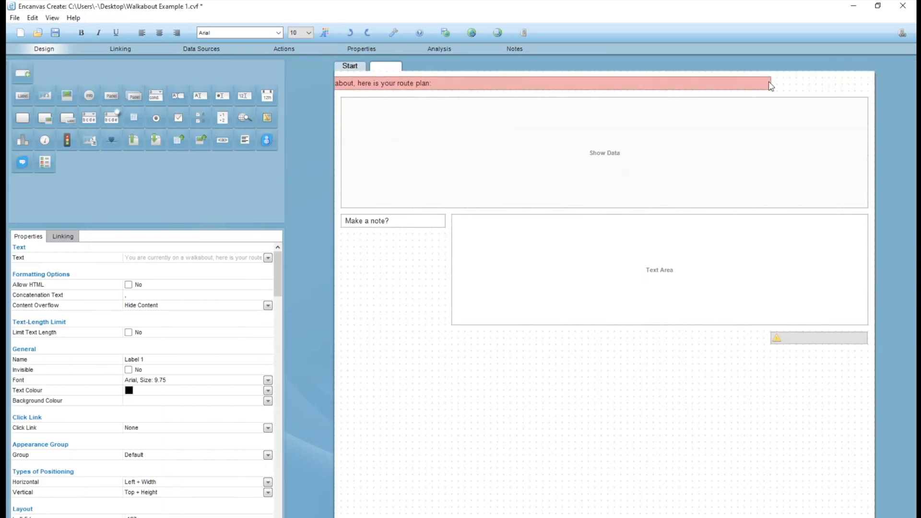
key(ctrl+z)
drag(867, 84, 718, 83)
click(799, 77)
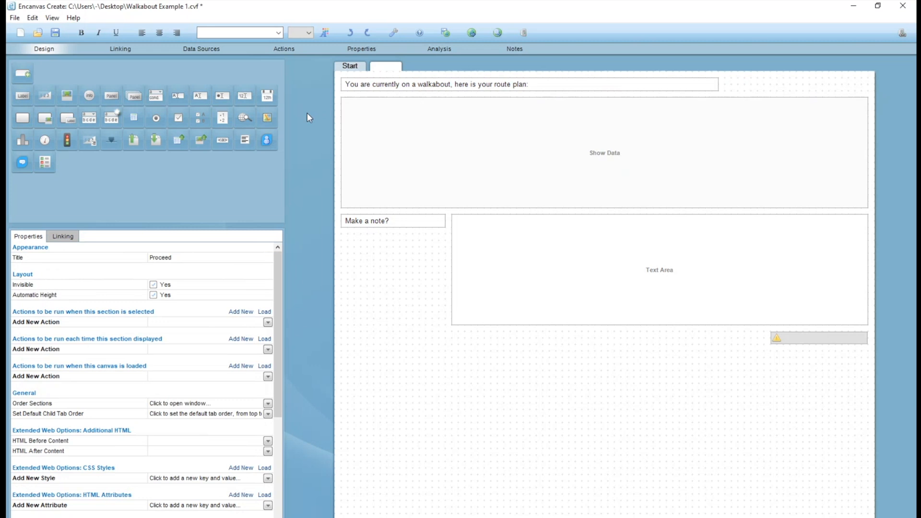
Add a button beside the route plan label, narrow it, and set its text to "Add additional POI to route".
click(23, 118)
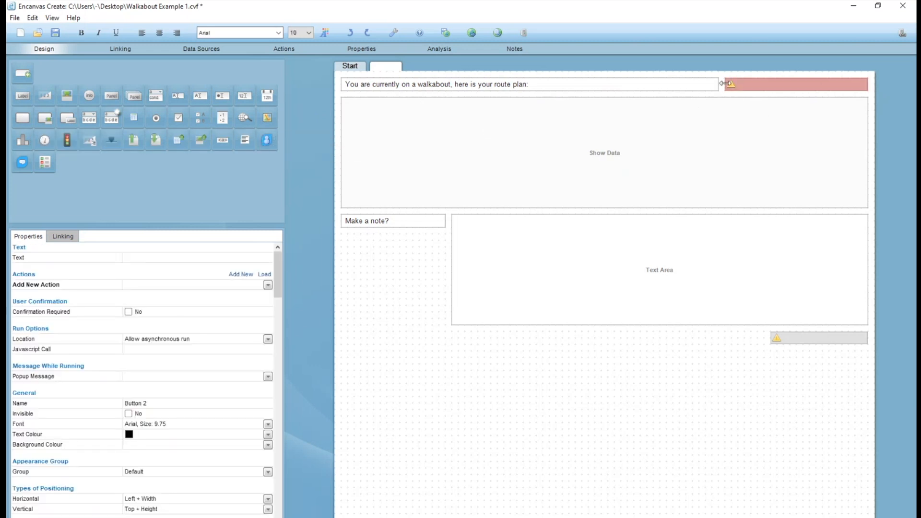
drag(725, 85, 777, 85)
double_click(802, 86)
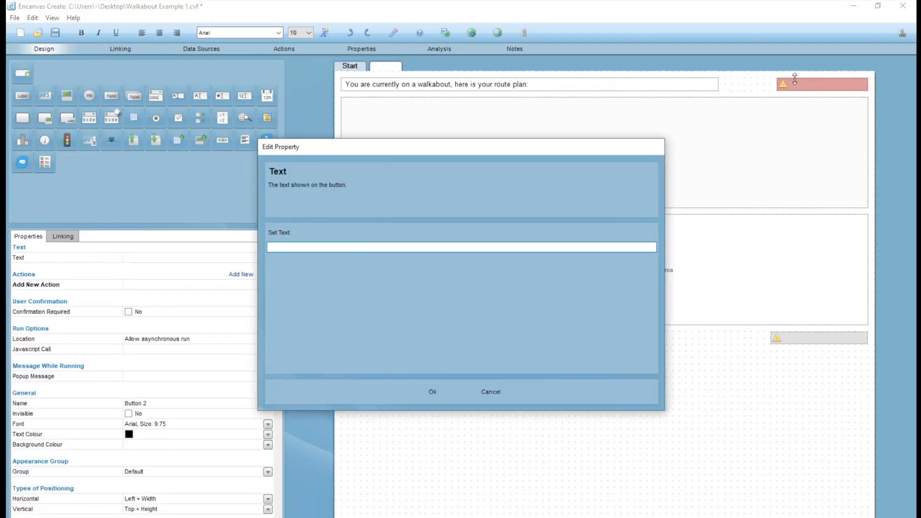
text(Add additional POI to route)
key(Return)
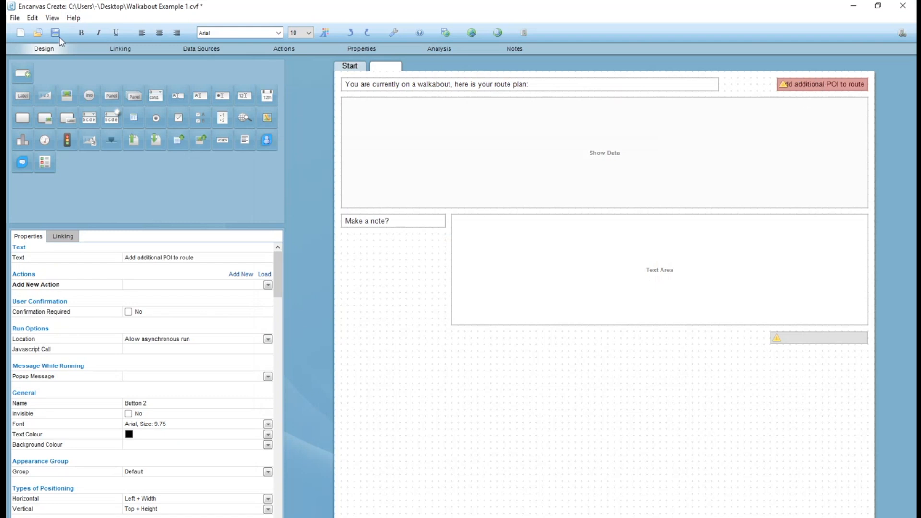
Add a new section to the canvas and title it "Add POI to walkabout".
click(24, 73)
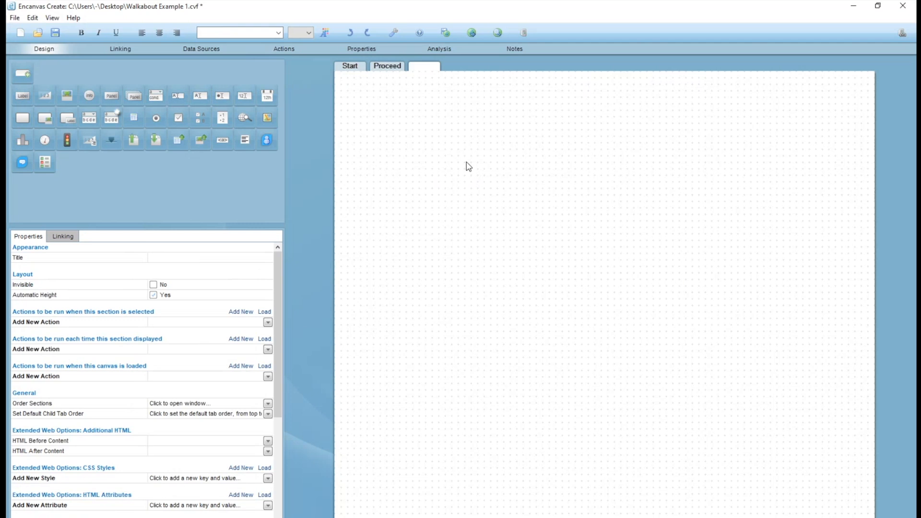
click(204, 259)
text(Add POI to walkabout)
Add a label reading "Existing POI or new POI?" at the top of the new section and shorten it to fit its text.
click(22, 95)
click(413, 105)
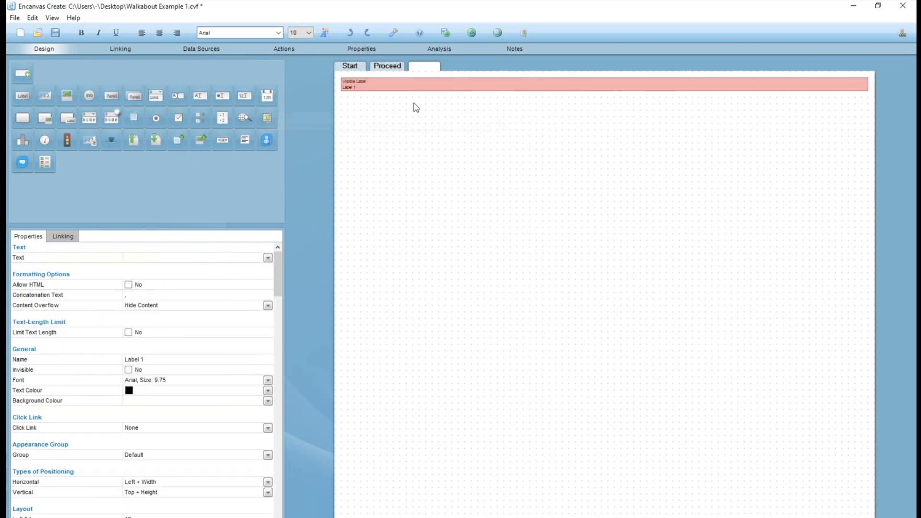
text(Existing P)
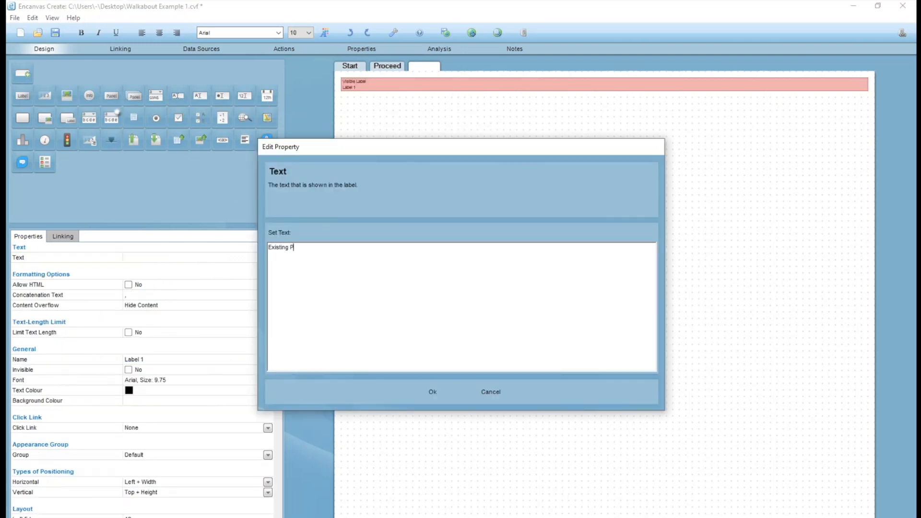
text(OI or new POI?)
key(Return)
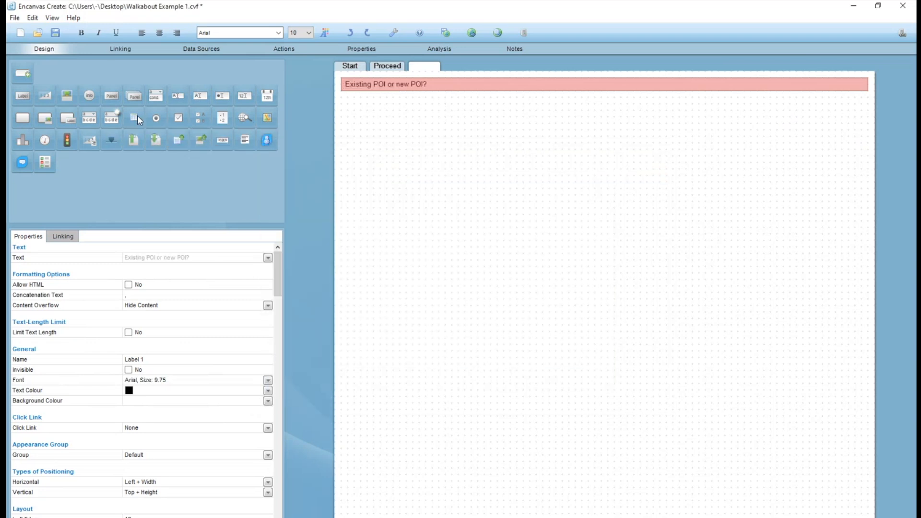
drag(867, 84, 453, 100)
click(474, 135)
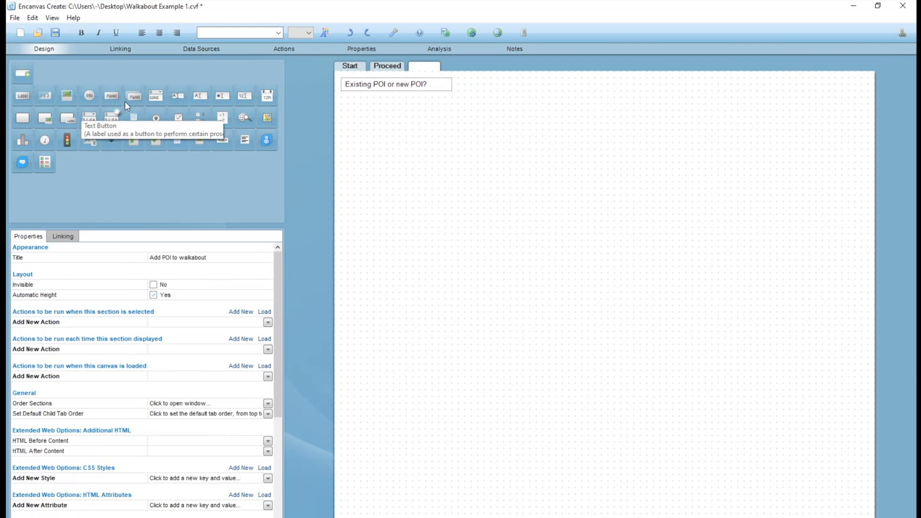
Examine the columns and links of the POI table and of the POIID column in Walkabouts_Join_POIs.
click(211, 48)
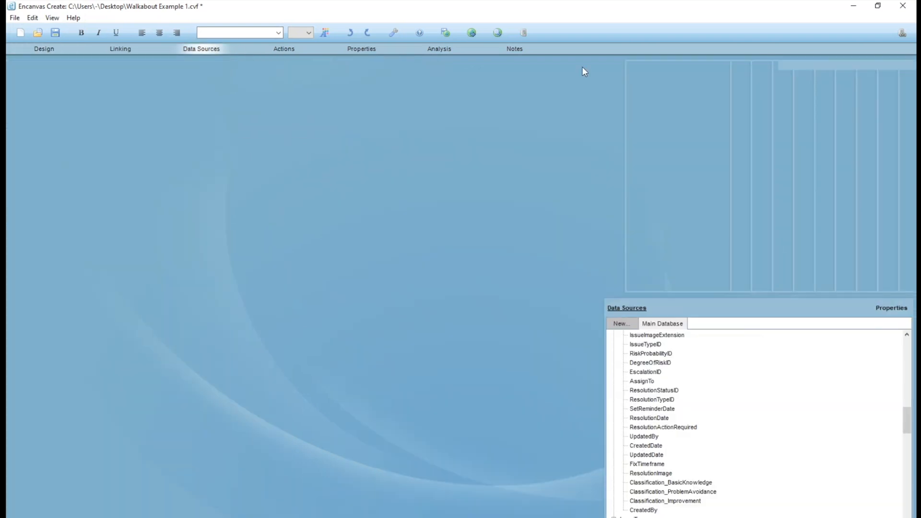
click(644, 184)
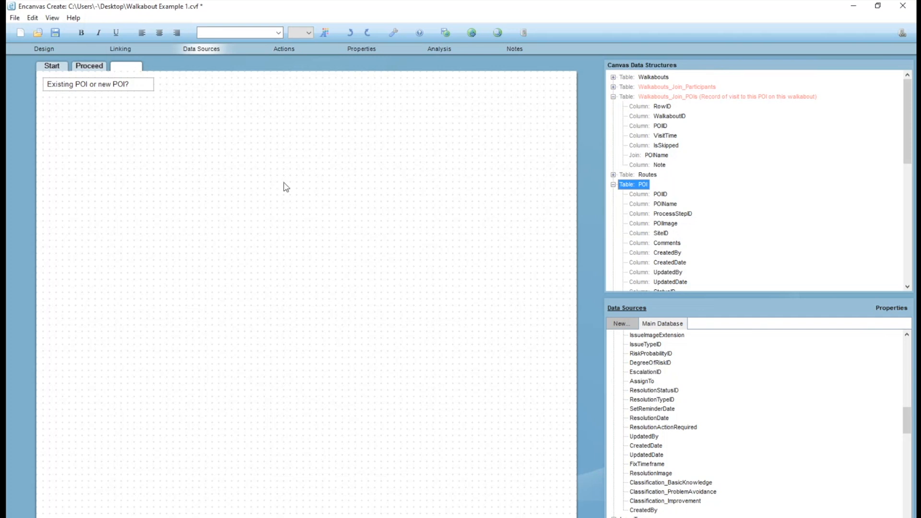
click(658, 127)
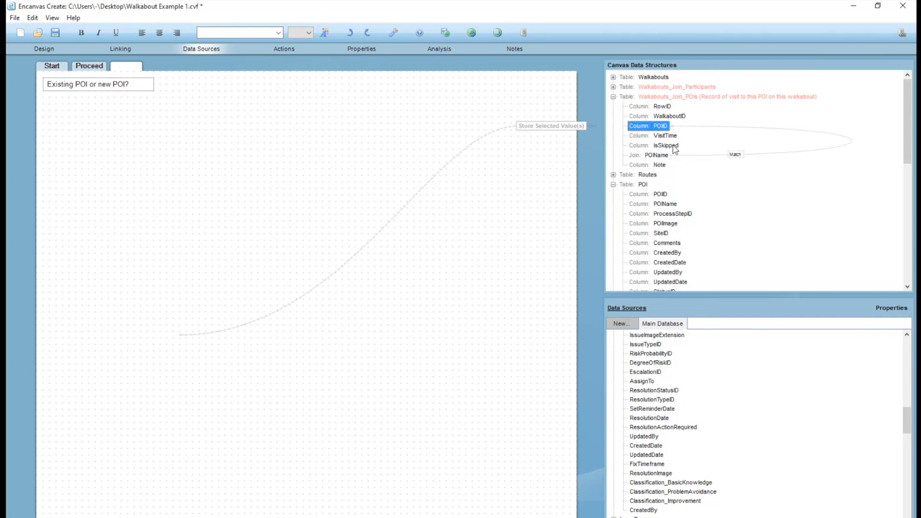
click(640, 186)
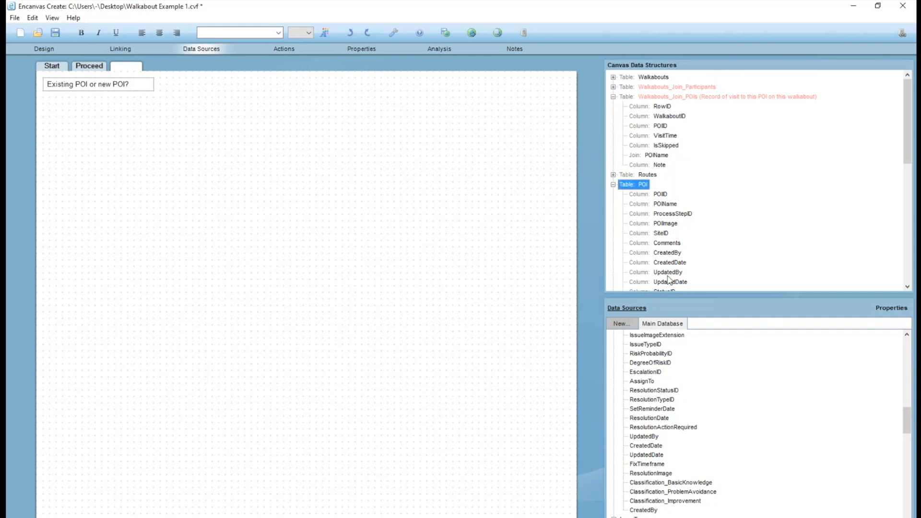
scroll(670, 280, down, 2)
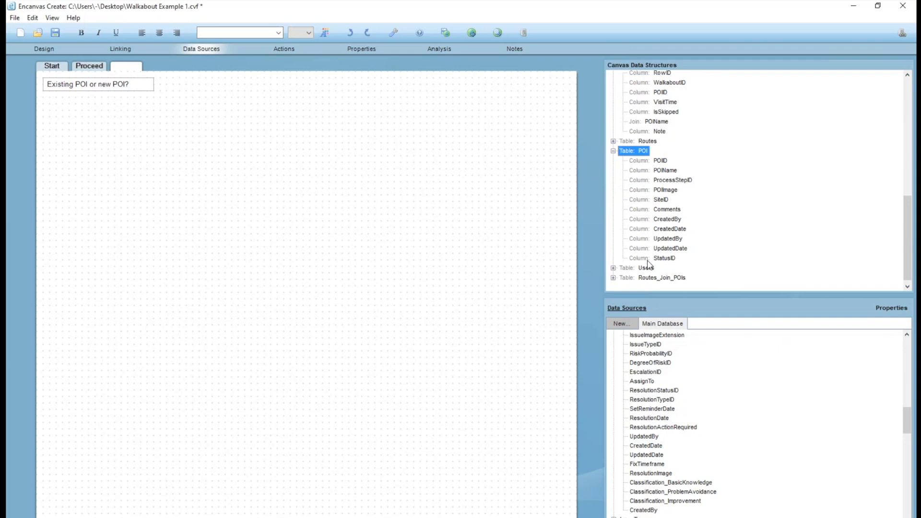
click(645, 161)
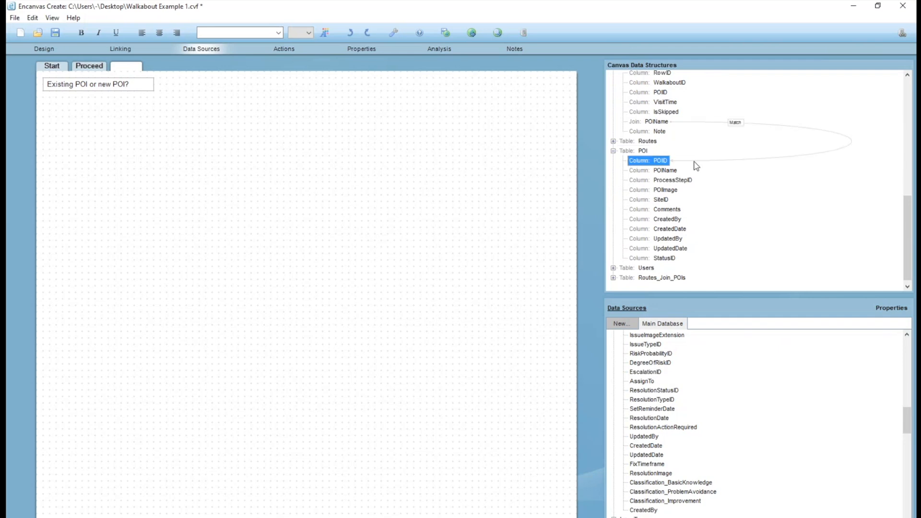
Examine the Start section's Begin route actions, including the Add new "Walkabout" record settings, and the data links of the button and the hidden walkabout ID label.
click(52, 69)
click(357, 258)
click(50, 50)
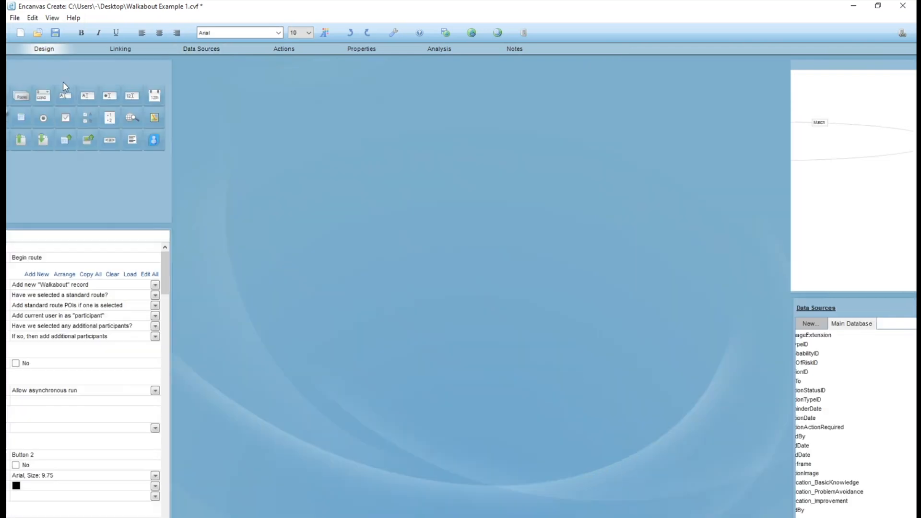
double_click(191, 285)
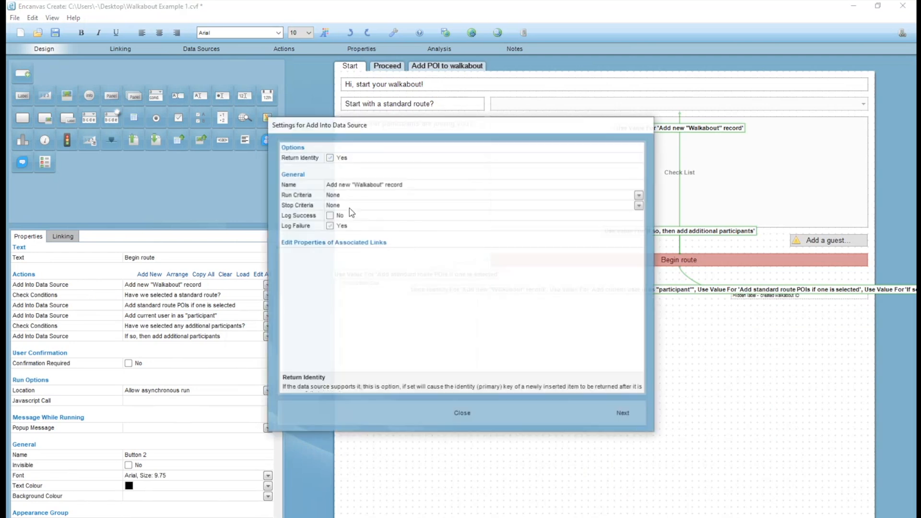
click(459, 412)
click(195, 49)
scroll(648, 190, up, 1)
click(631, 176)
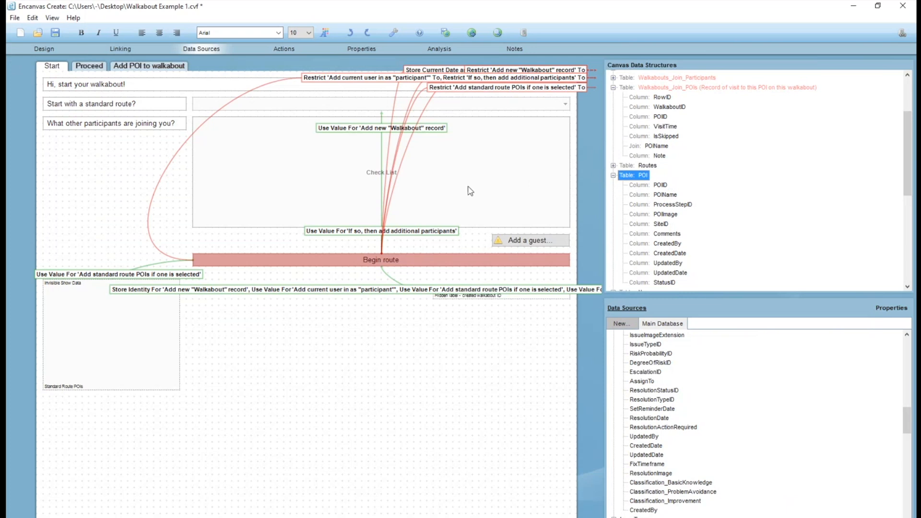
click(638, 78)
click(641, 87)
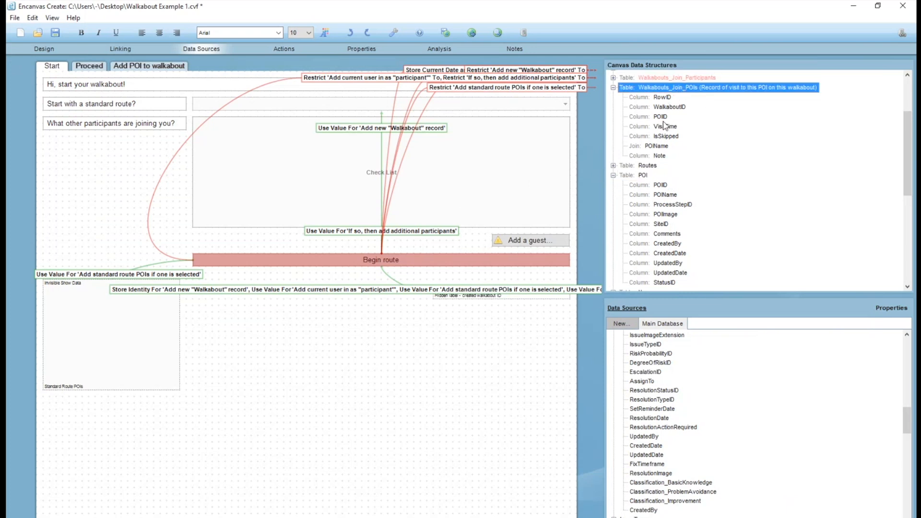
click(404, 372)
click(490, 294)
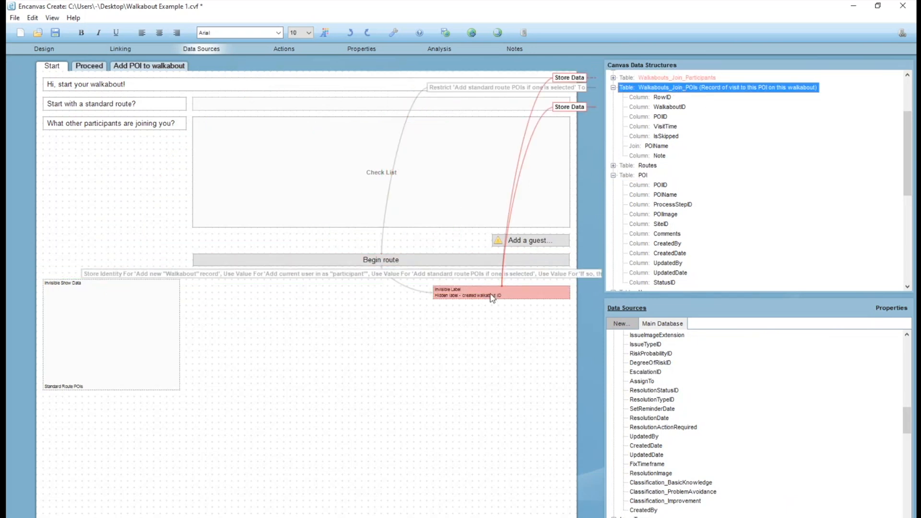
right_click(370, 314)
click(599, 301)
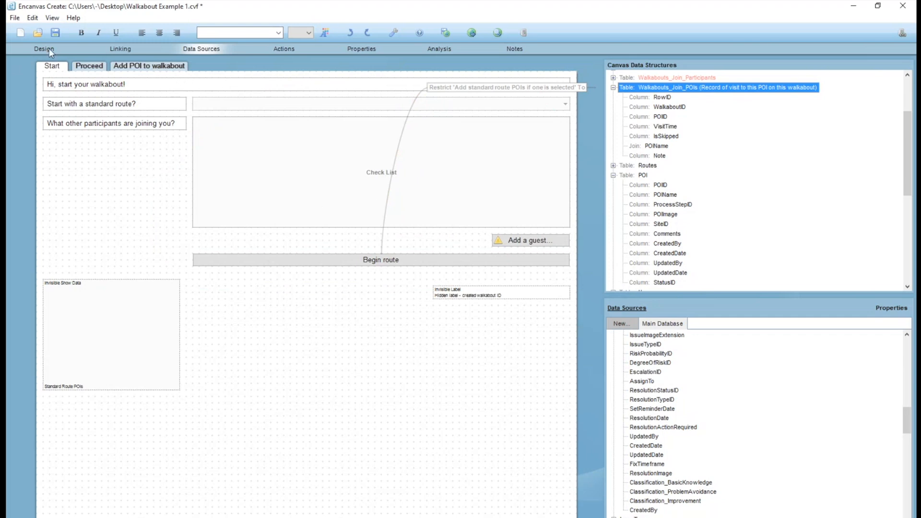
Check which table columns the Proceed section's Show Data element is linked to.
click(91, 66)
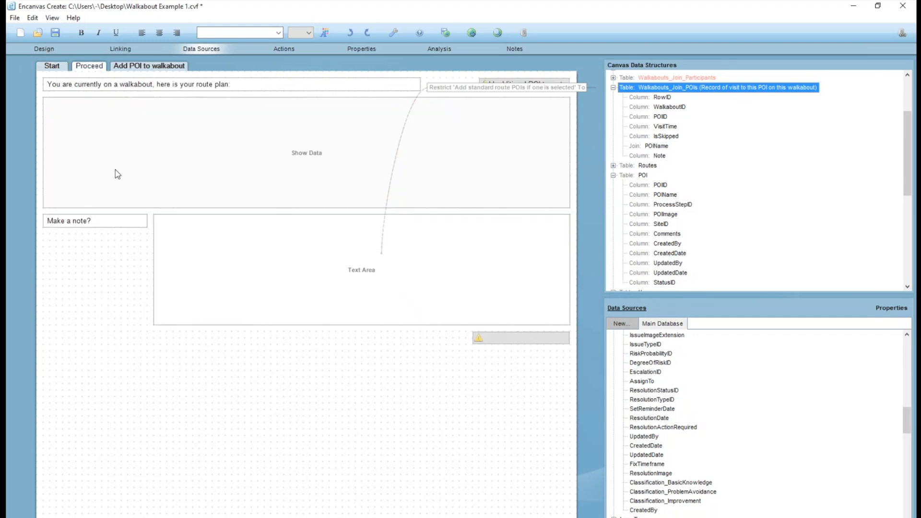
click(393, 150)
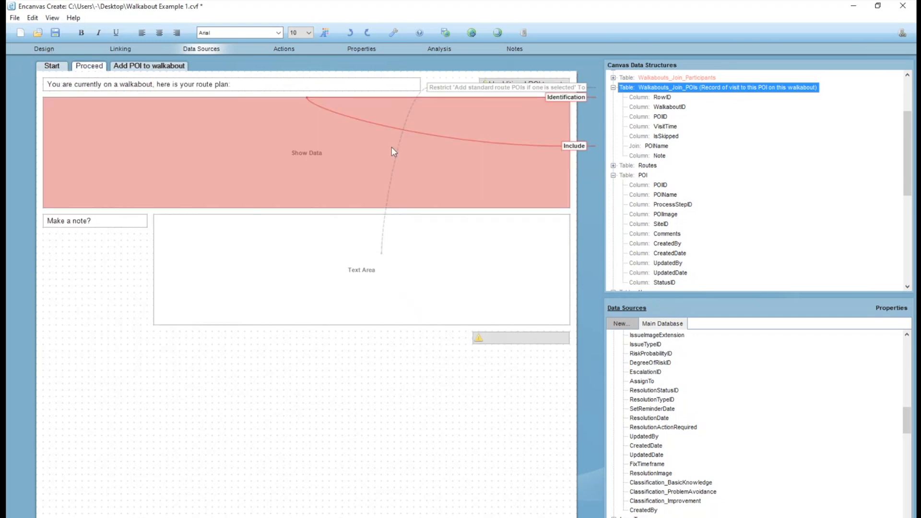
click(160, 69)
click(88, 67)
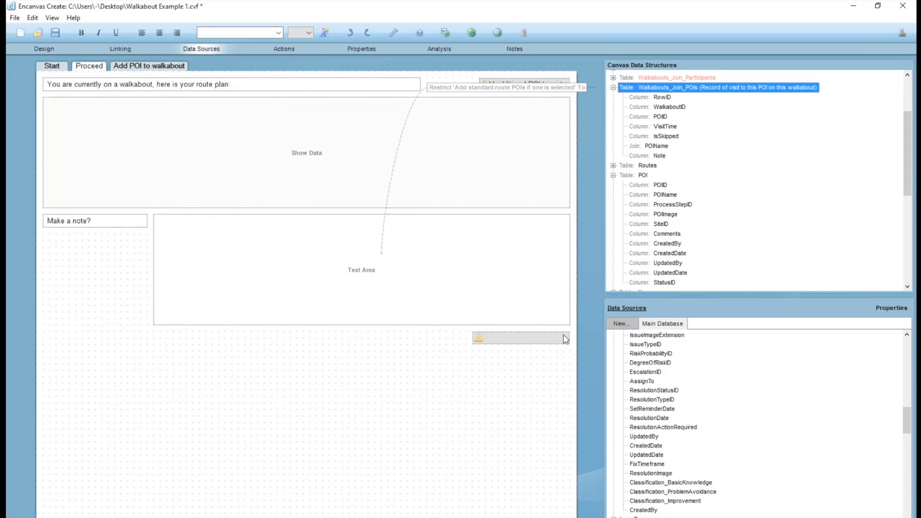
click(189, 177)
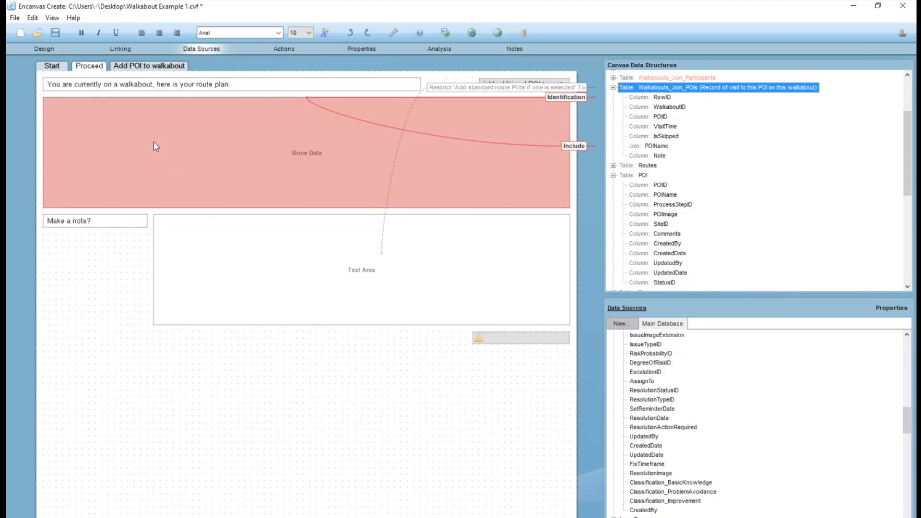
Link the Start section's Begin route button to the Proceed section's Show Data element with Refresh Design Element.
click(55, 68)
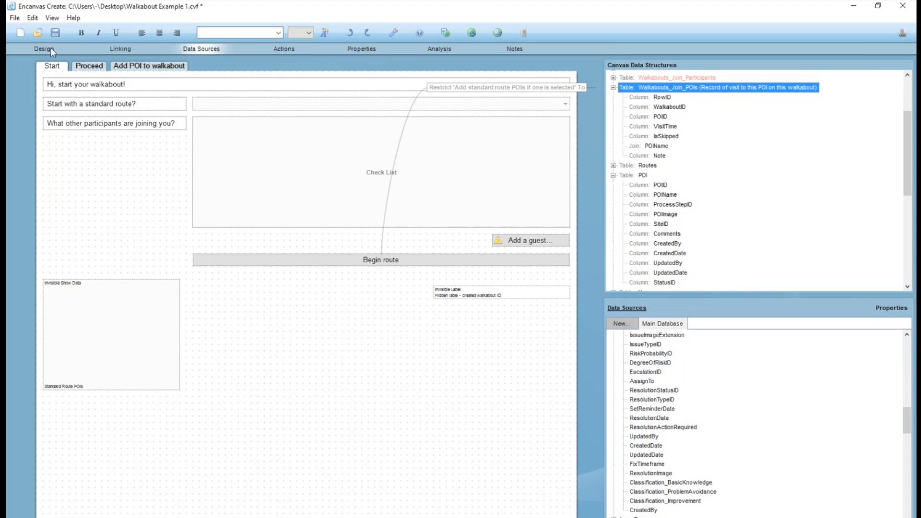
click(336, 261)
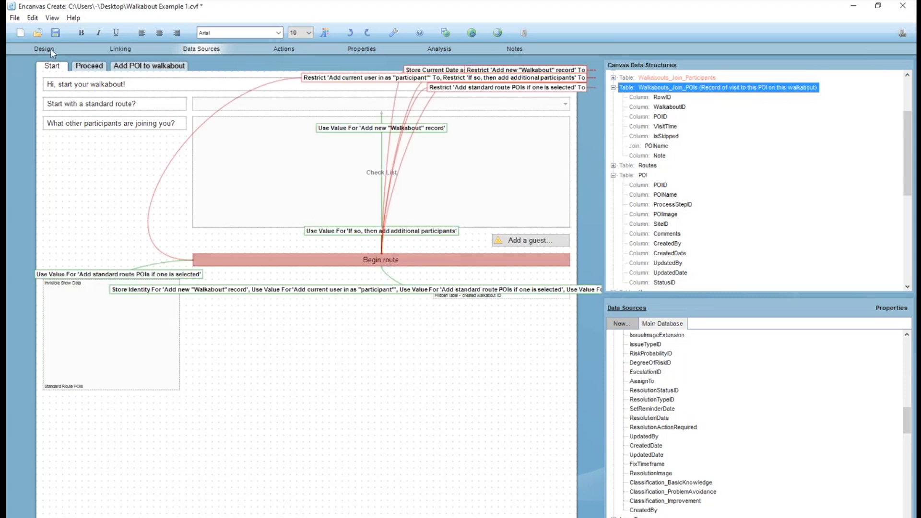
click(131, 48)
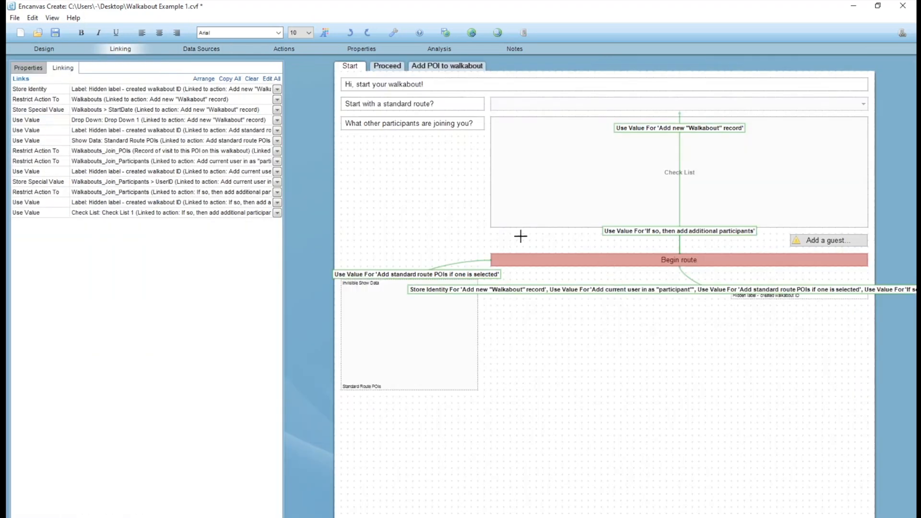
click(388, 67)
click(431, 129)
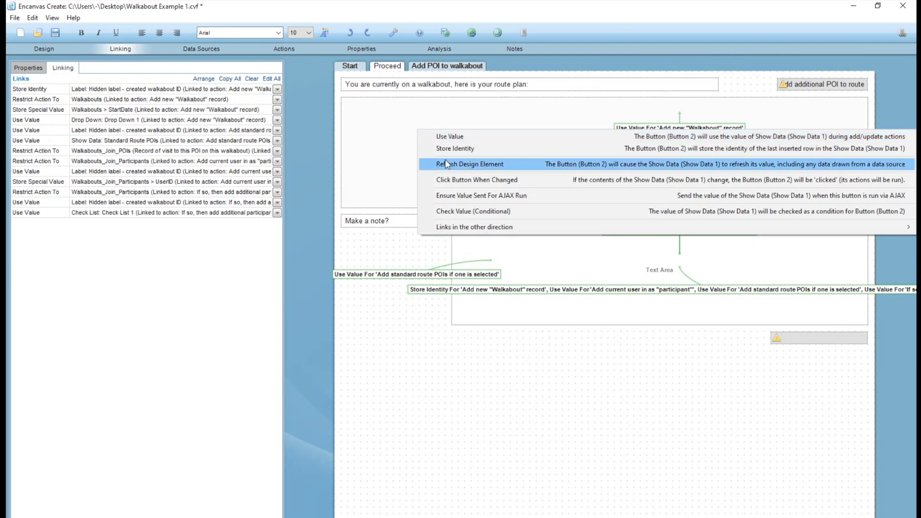
click(445, 163)
click(586, 202)
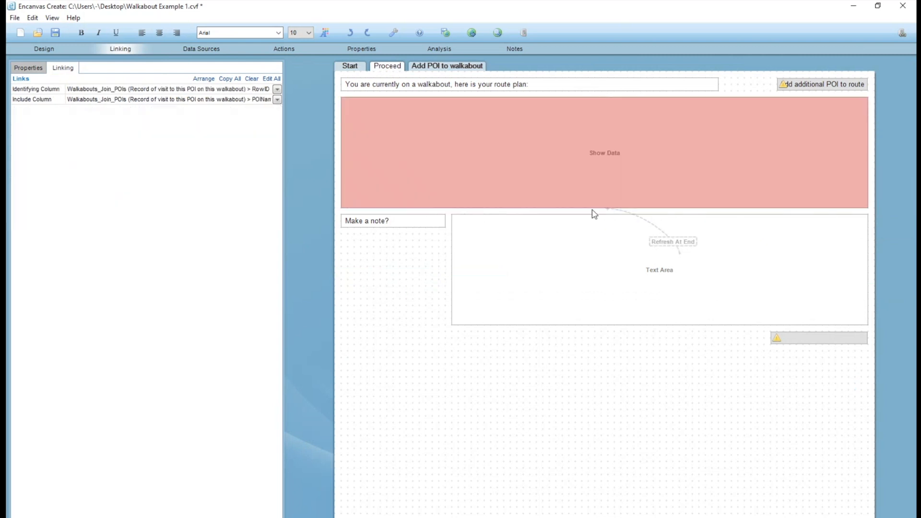
click(201, 49)
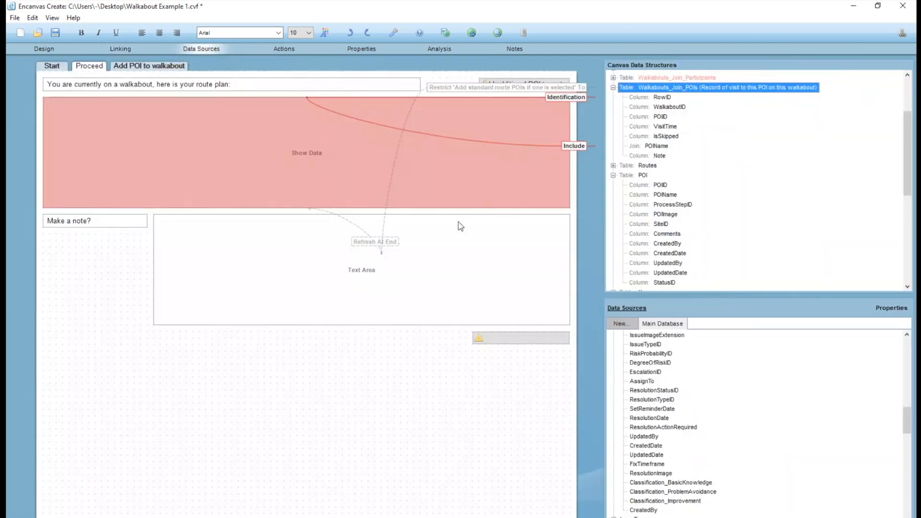
click(123, 67)
click(98, 67)
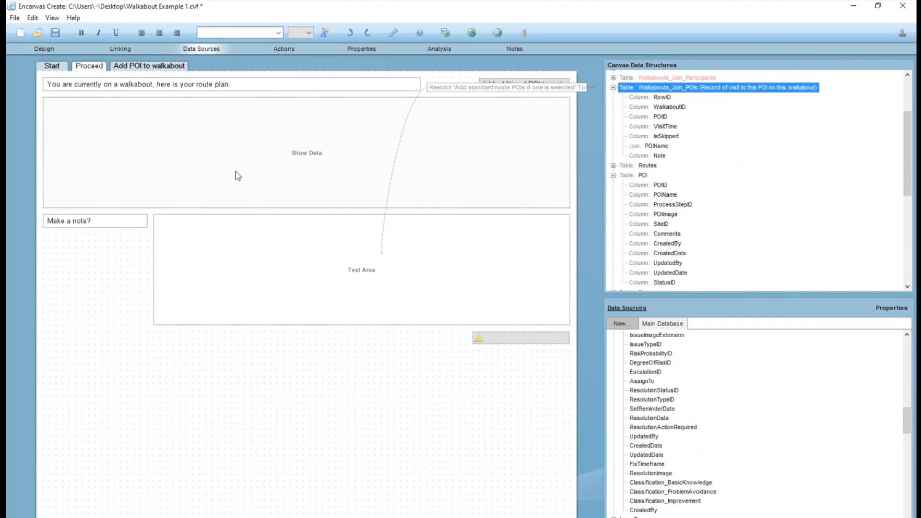
Add a Go To Section action targeting the Proceed section to the Start section's Begin route button, and save the canvas.
click(44, 48)
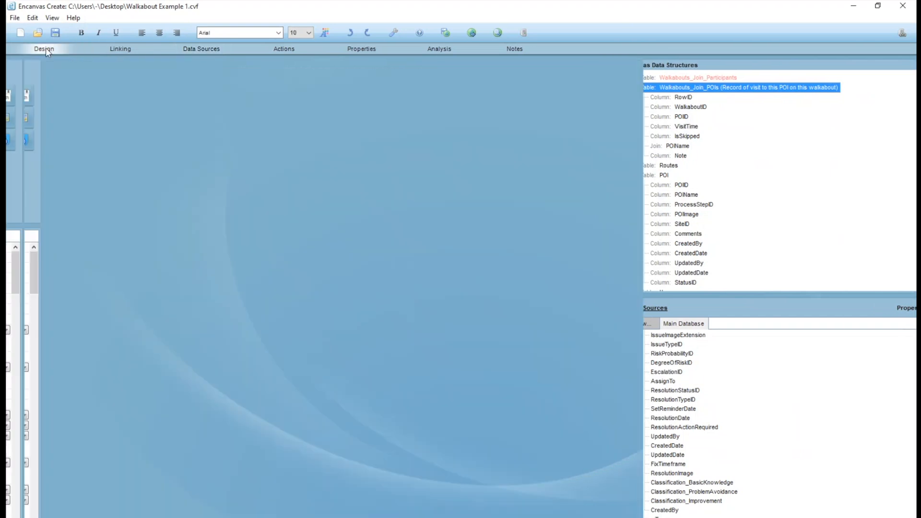
click(349, 66)
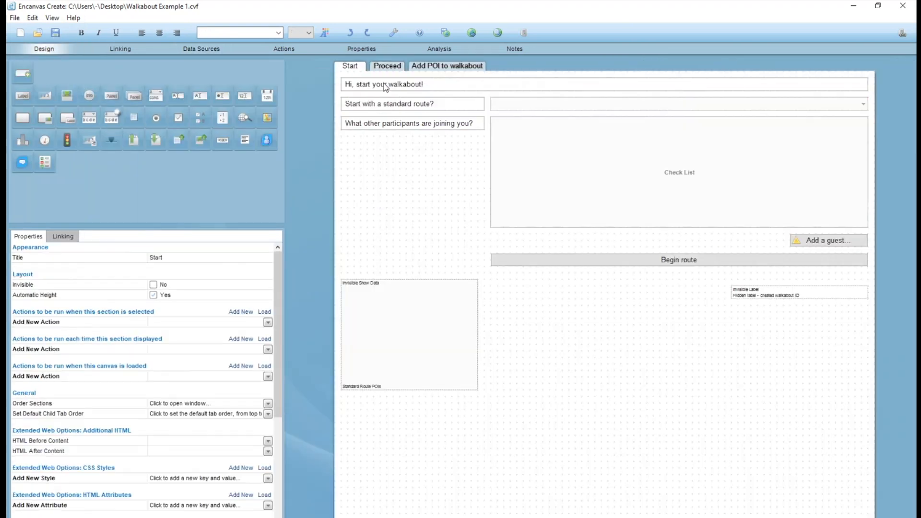
click(681, 263)
click(156, 278)
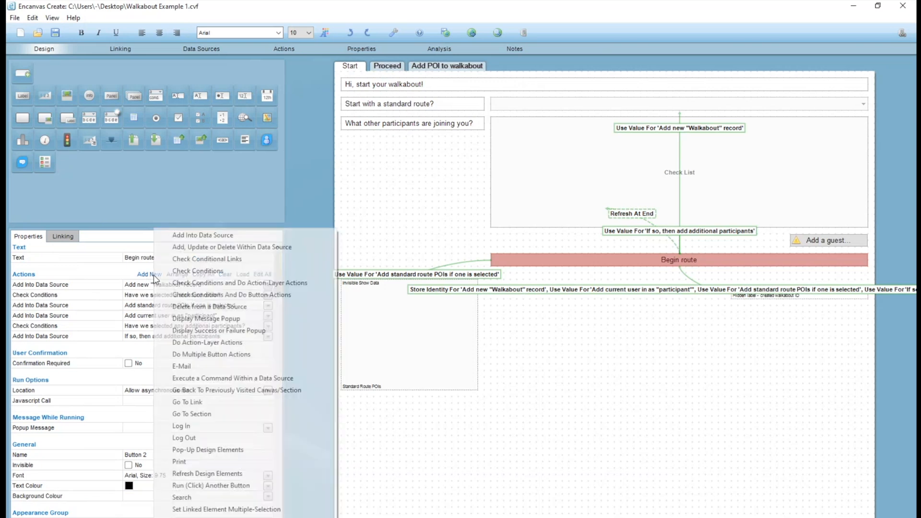
click(222, 415)
click(379, 158)
click(422, 189)
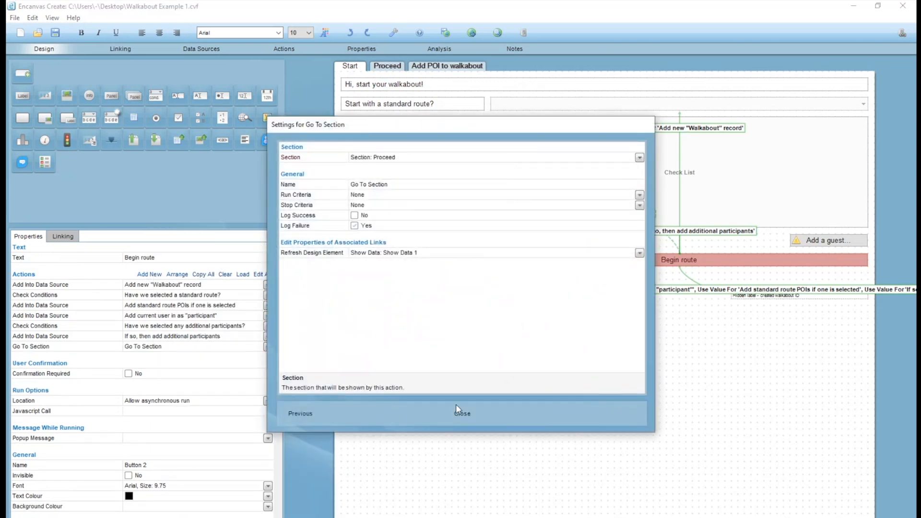
click(461, 413)
click(387, 66)
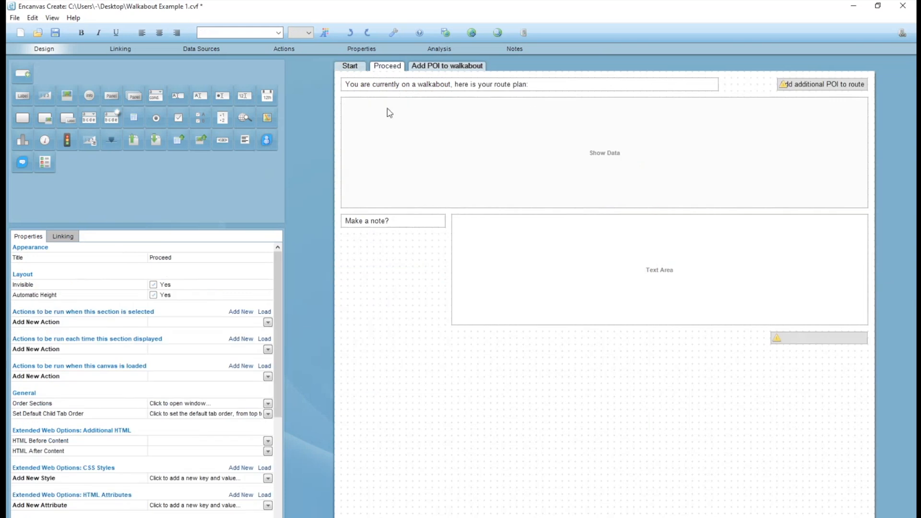
key(ctrl+s)
Set the text of the blank button below the Proceed section's note area to "Do actions at this POI".
click(488, 167)
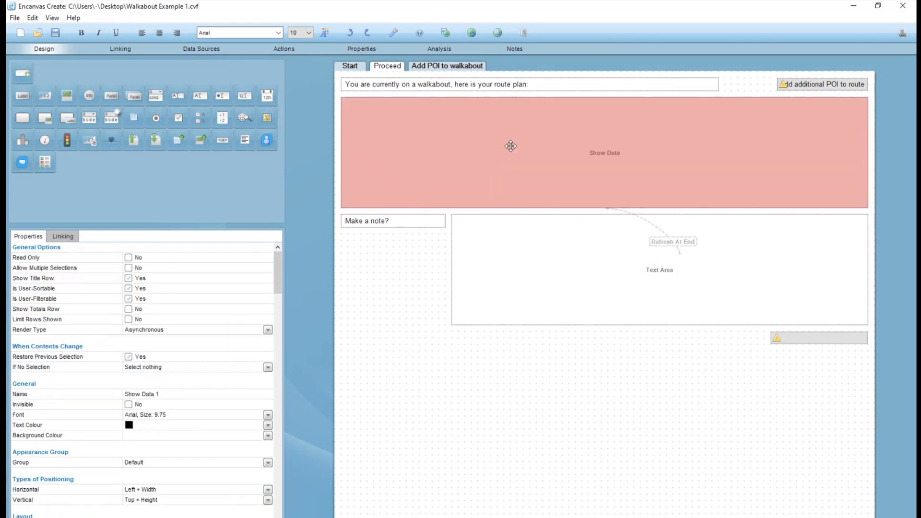
click(818, 86)
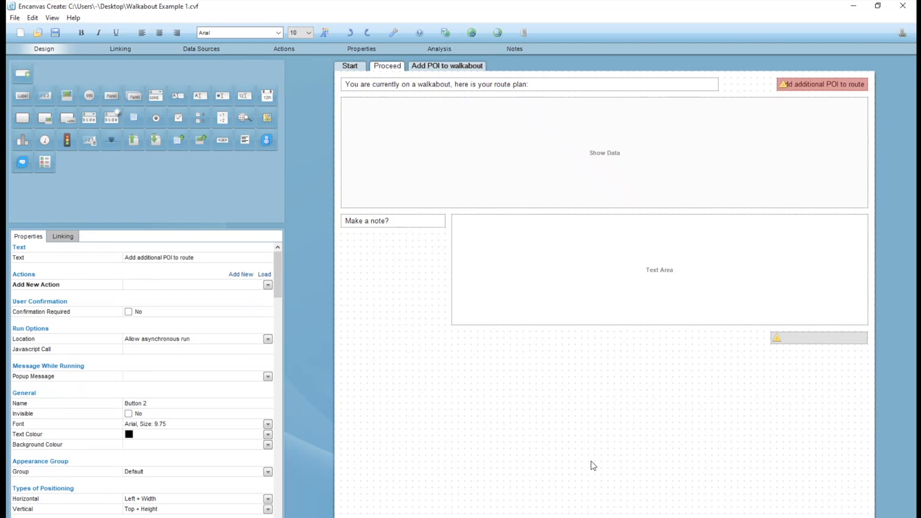
click(833, 338)
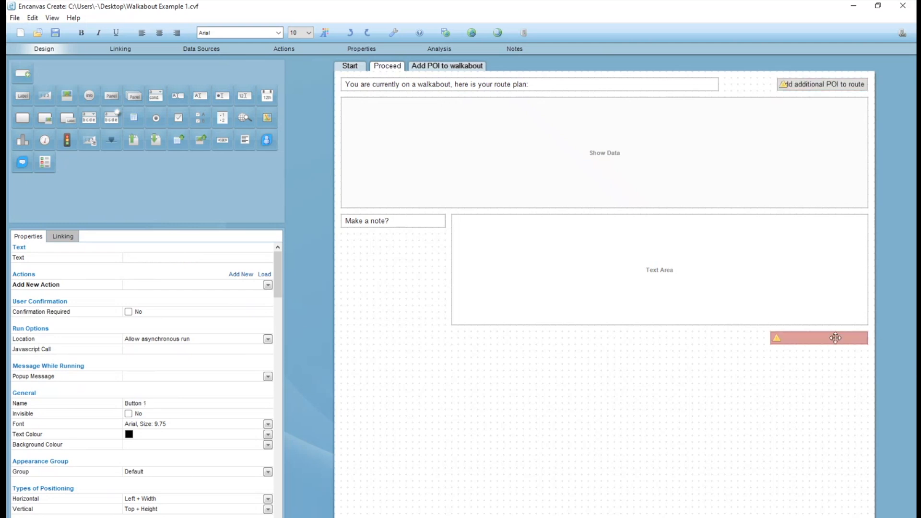
text(Ac)
key(BackSpace)
key(BackSpace)
text(Do actions)
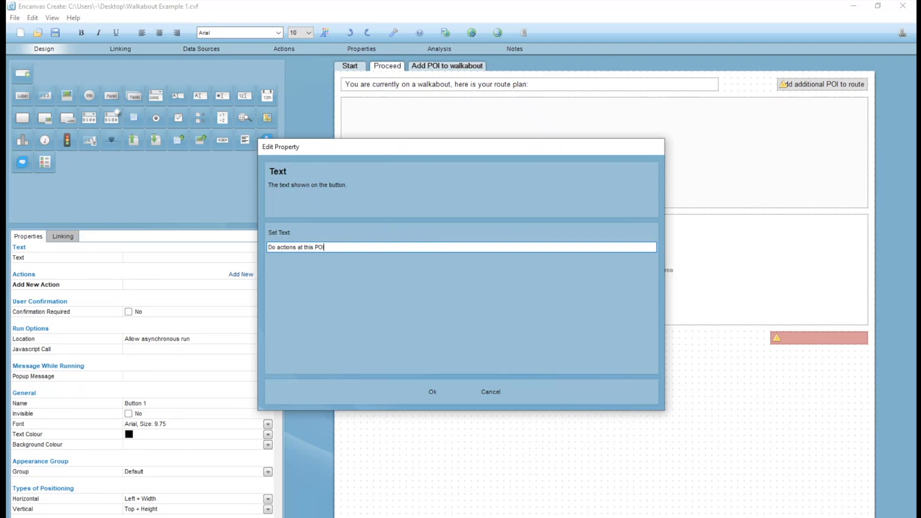
text( at this POI)
key(Return)
Shorten the route plan heading label and place a copy of the "Add additional POI to route" button beside the original.
click(686, 82)
drag(718, 86, 588, 87)
drag(806, 85, 852, 89)
click(800, 90)
click(741, 85)
click(781, 87)
Set the text of the rightmost copy of the additional POI button to "Finish Walkabout".
double_click(852, 89)
text(Finish Walkabout)
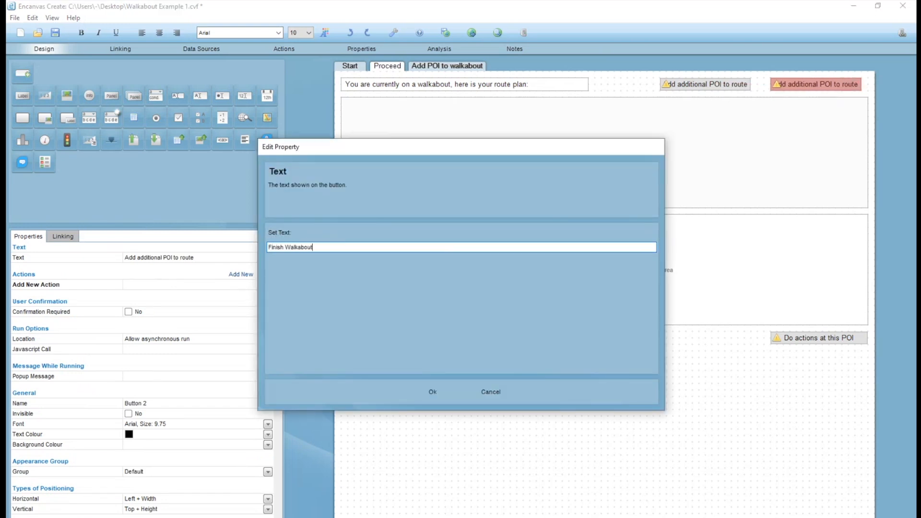
key(Return)
click(562, 77)
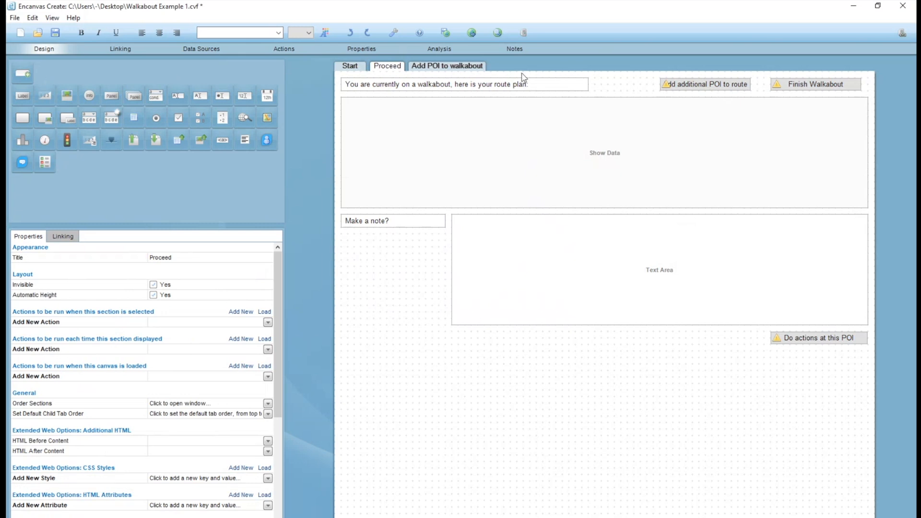
Add a new column named EndDate to the Walkabouts table in the canvas data structures.
click(821, 82)
click(201, 49)
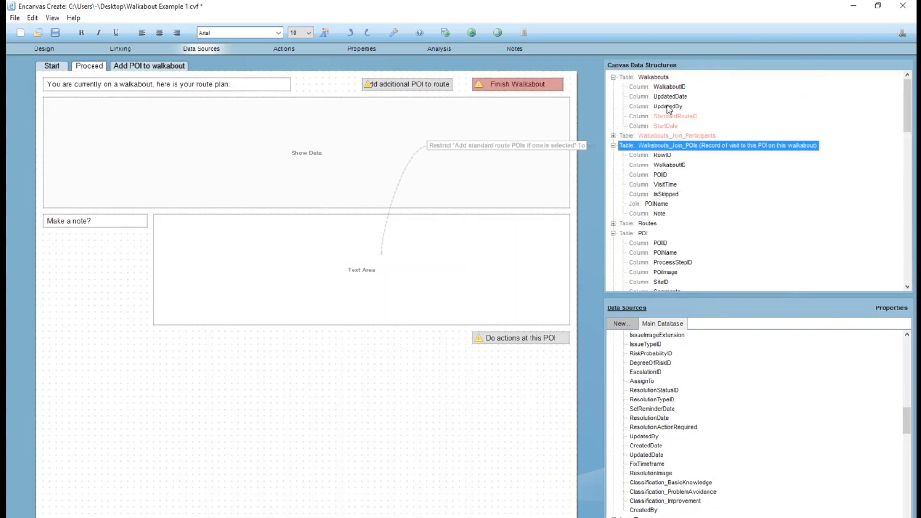
right_click(650, 76)
click(687, 83)
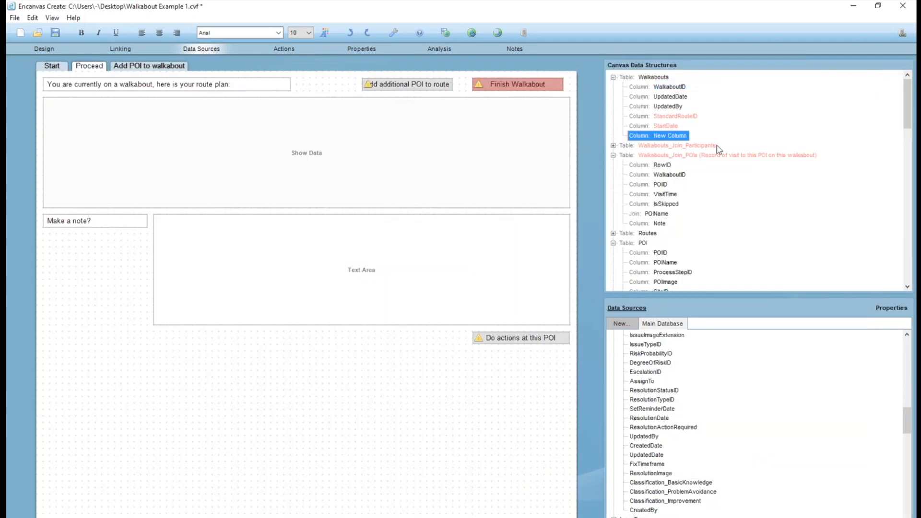
key(F2)
text(EndDate)
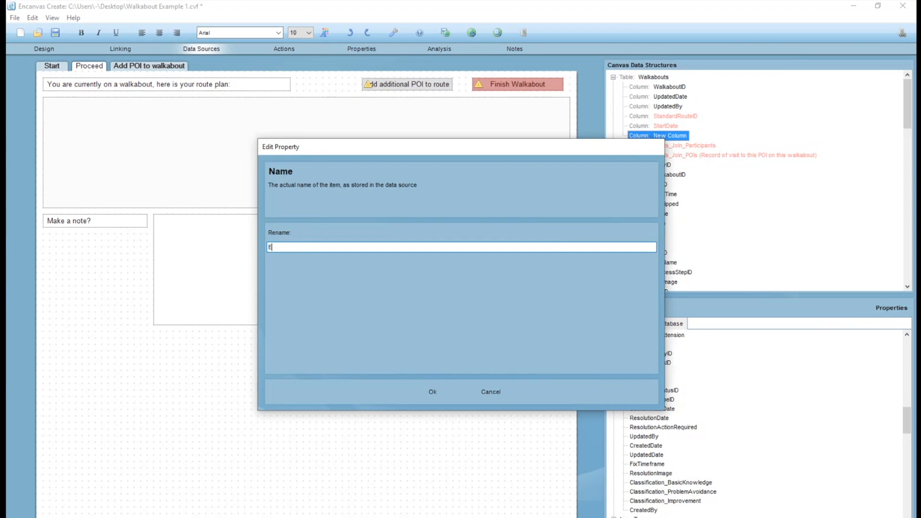
key(Return)
Highlight the EndDate column in light red, like the StartDate column.
right_click(671, 135)
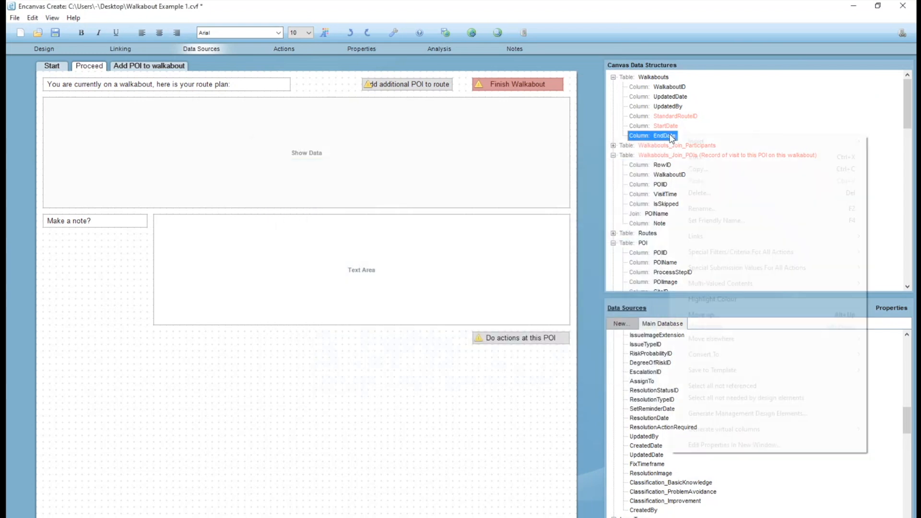
click(741, 297)
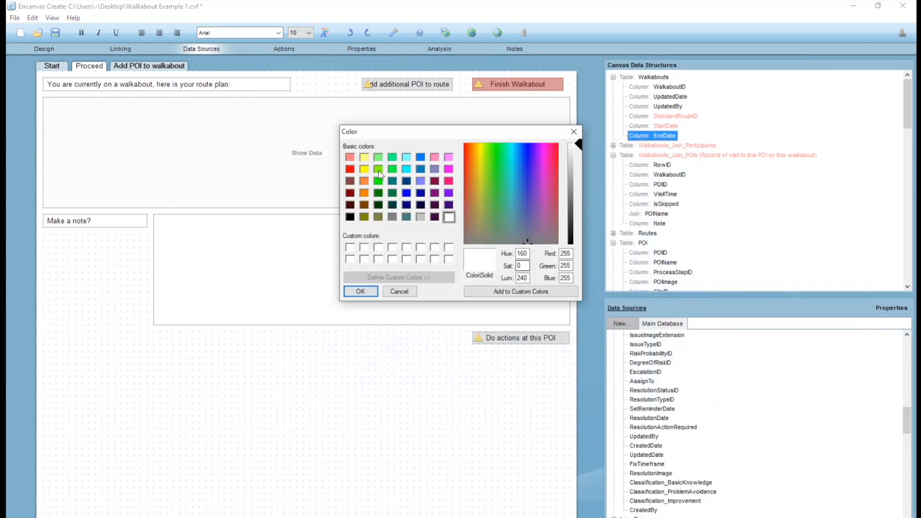
click(350, 156)
click(360, 291)
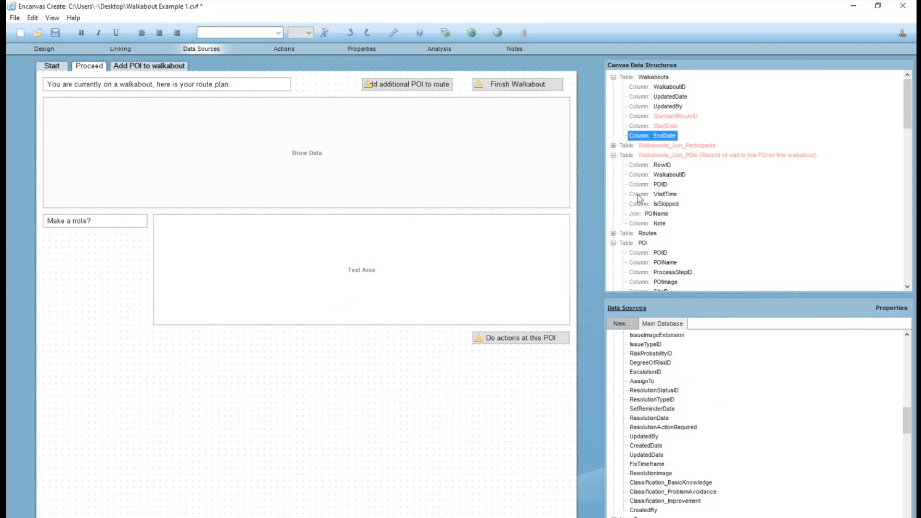
Align the "Finish Walkabout" button with the right edge of Show Data and move "Add additional POI to route" next to it.
click(670, 175)
click(514, 85)
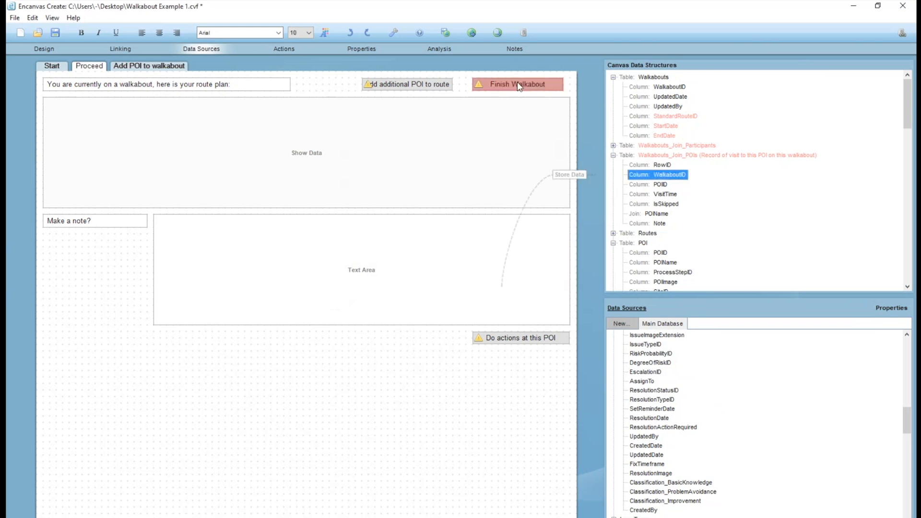
click(39, 50)
drag(787, 84, 794, 84)
click(722, 91)
drag(724, 95, 744, 96)
Check which table column the Proceed section's note text area stores its data in, enlarging the data structures list.
click(510, 260)
click(425, 223)
click(490, 240)
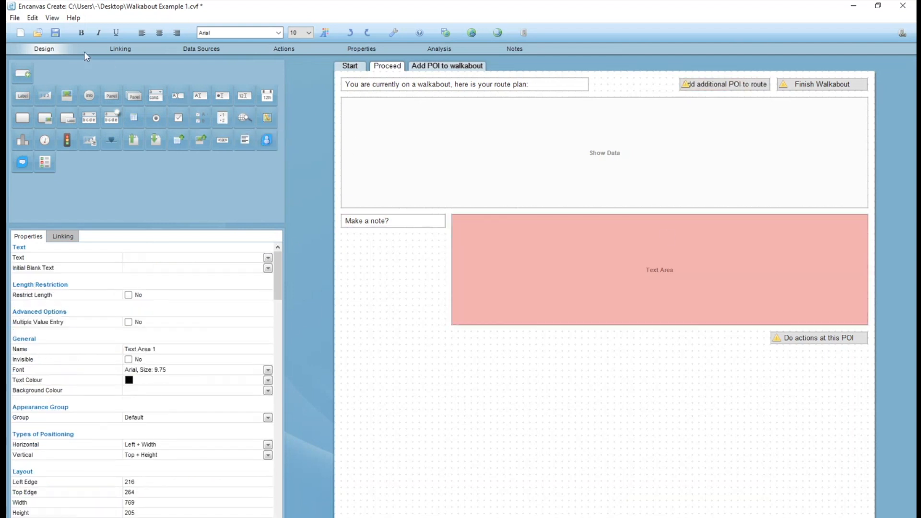
click(202, 49)
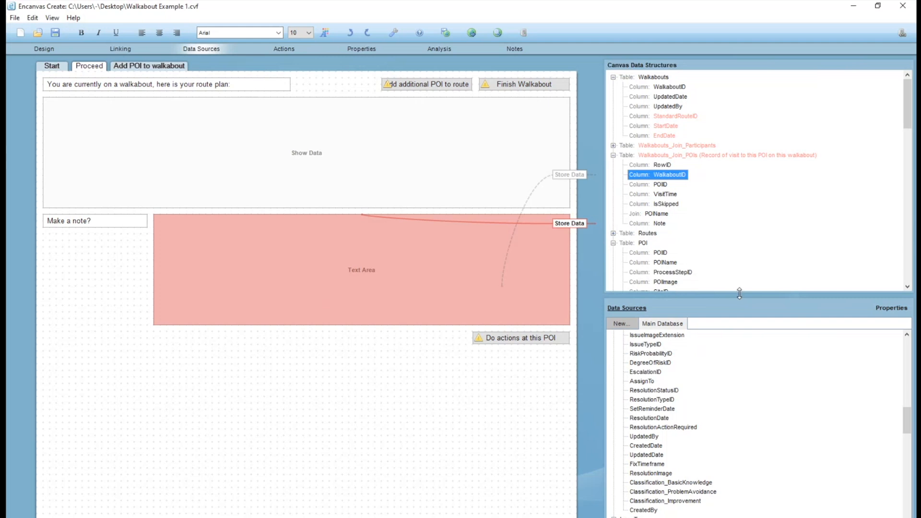
drag(738, 298, 738, 437)
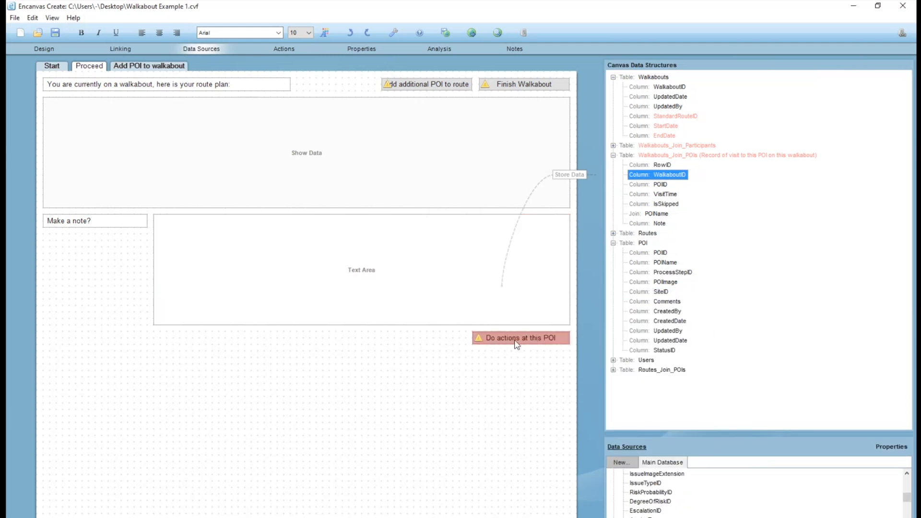
Duplicate the "Do actions at this POI" button directly below it and set the copy's text to "Record that we were here".
click(42, 48)
click(811, 365)
click(815, 343)
drag(821, 340, 819, 357)
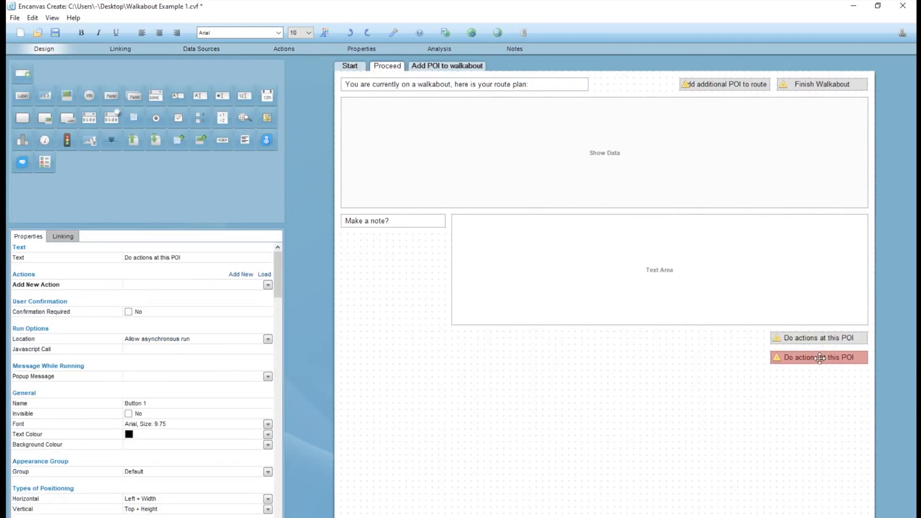
double_click(819, 357)
text(Reco)
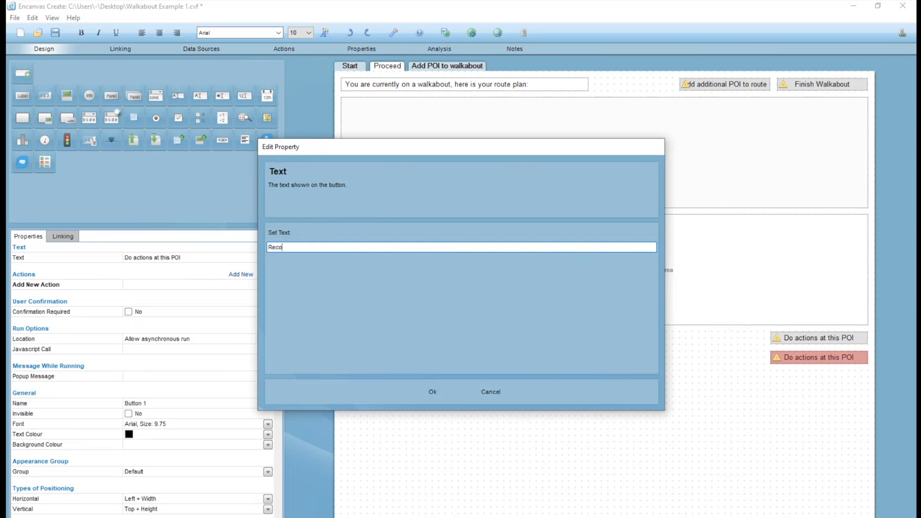
text(rd that we were here)
key(Return)
Examine the Walkabouts_Join_POIs table and its VisitTime column for recording visits.
click(196, 49)
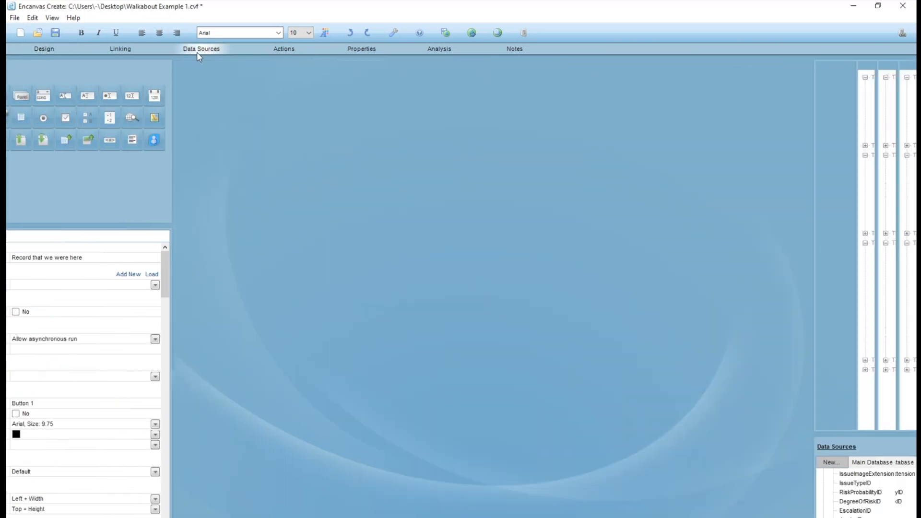
click(679, 155)
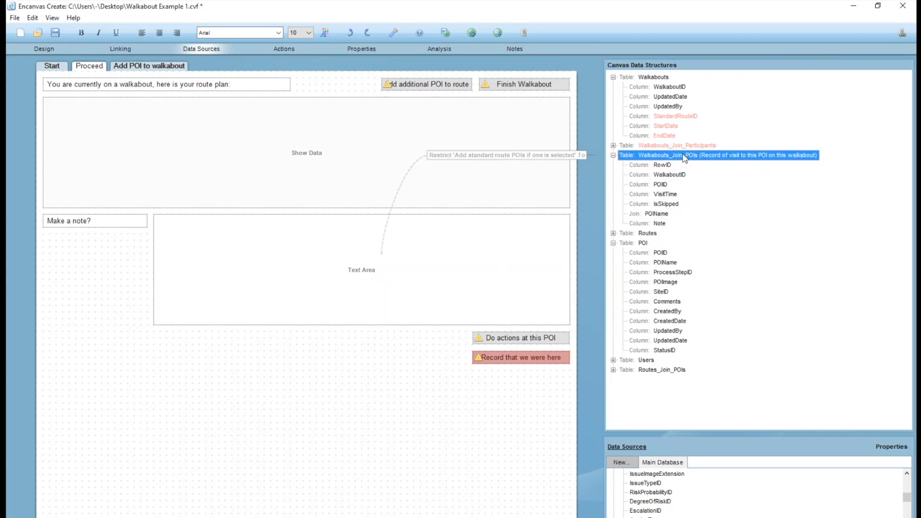
click(664, 195)
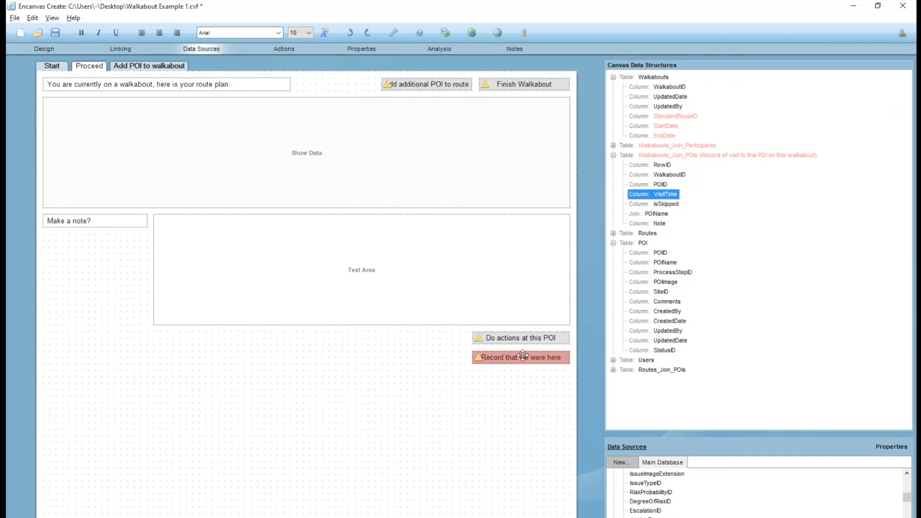
Duplicate the "Record that we were here" button below it and set the copy's text to "Skip this POI this time".
drag(522, 357, 522, 372)
double_click(522, 371)
click(491, 390)
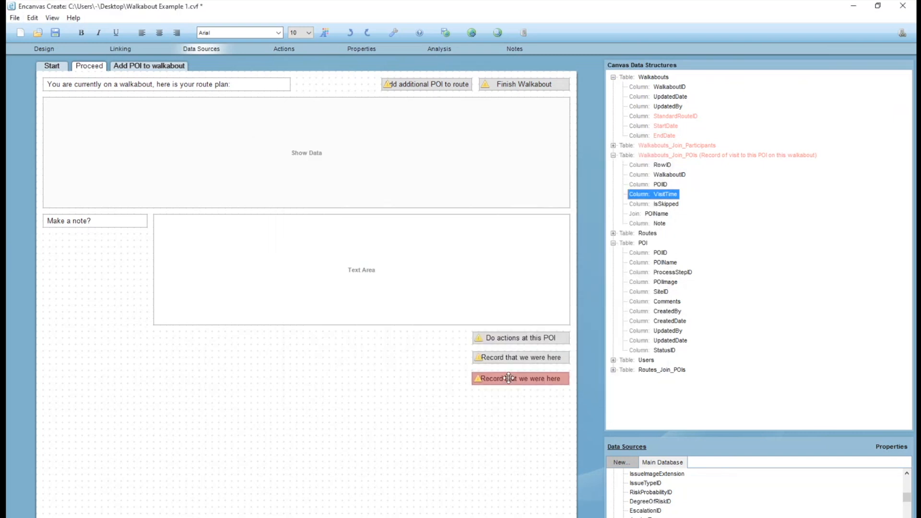
double_click(510, 375)
text(Skip this POI this time)
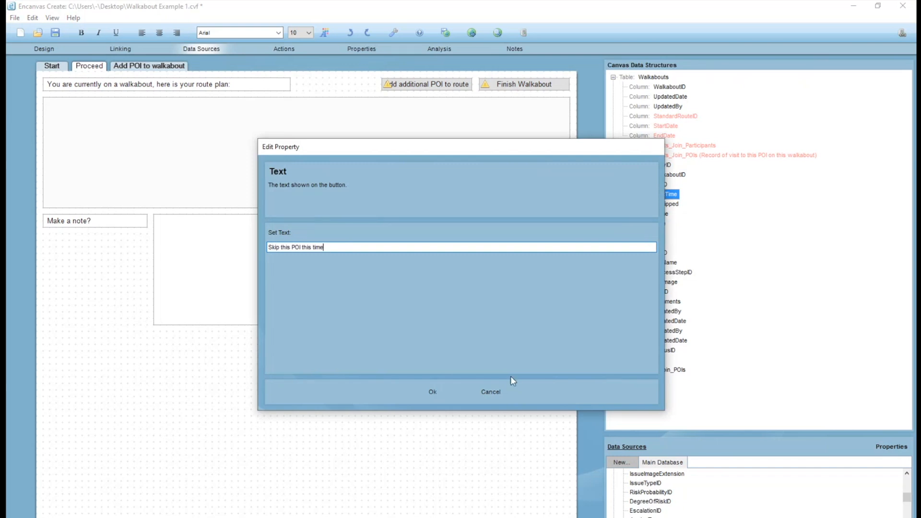
key(Return)
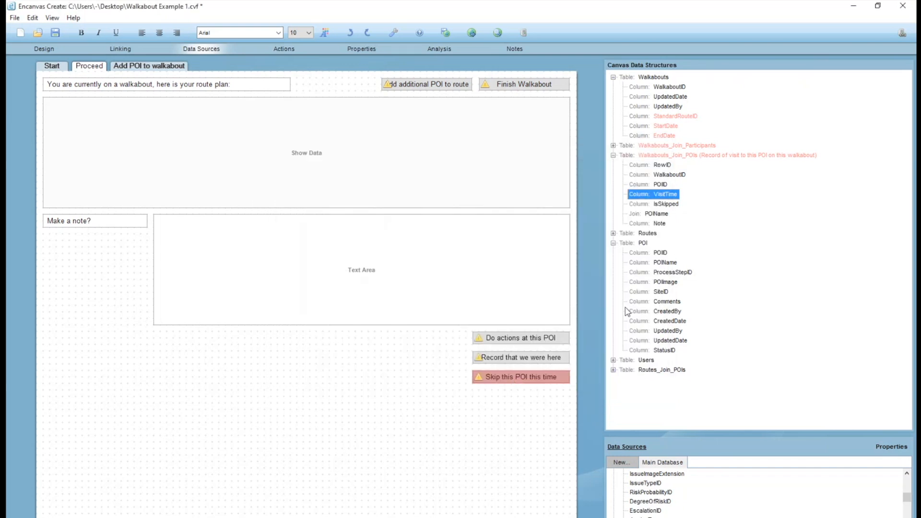
Save the canvas and review the IsSkipped and VisitTime columns against the Proceed section's POI buttons.
click(667, 205)
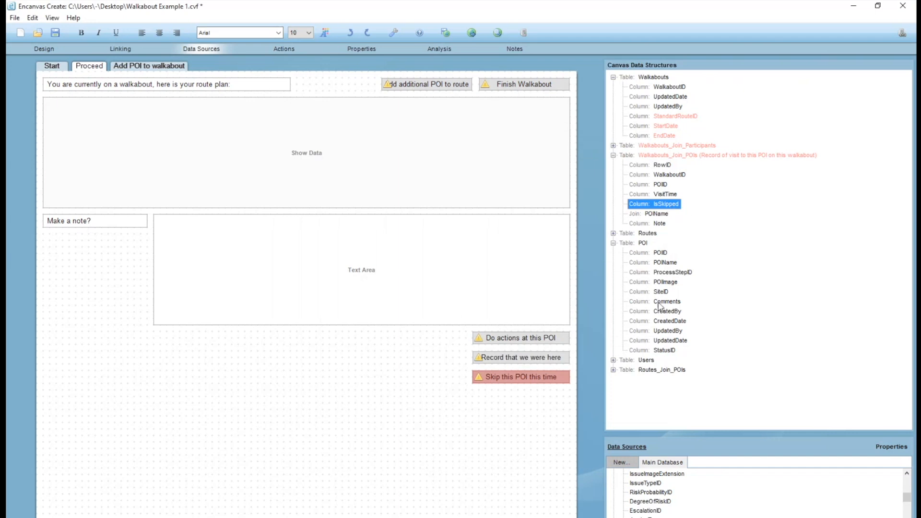
click(56, 33)
click(655, 195)
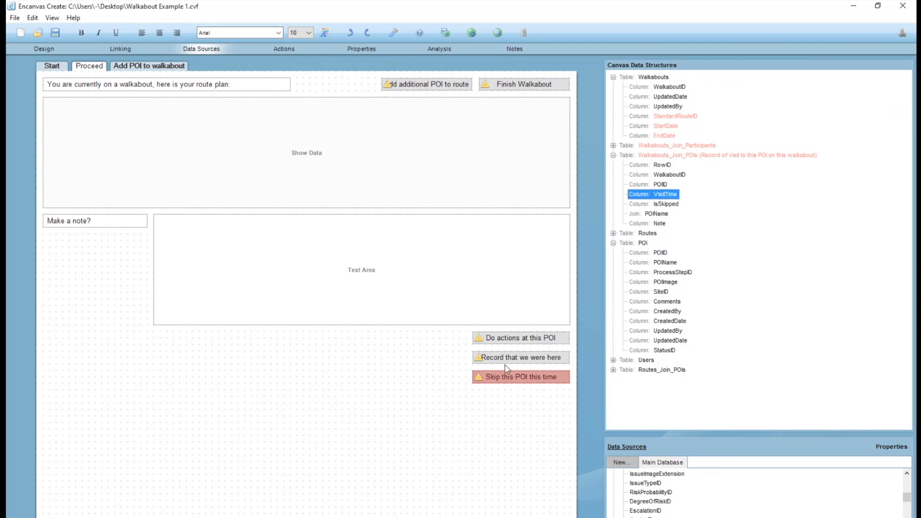
click(528, 339)
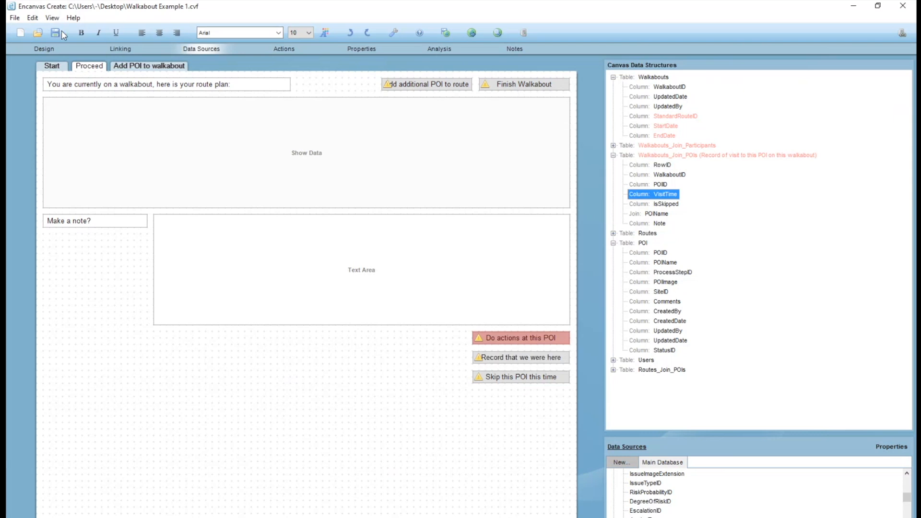